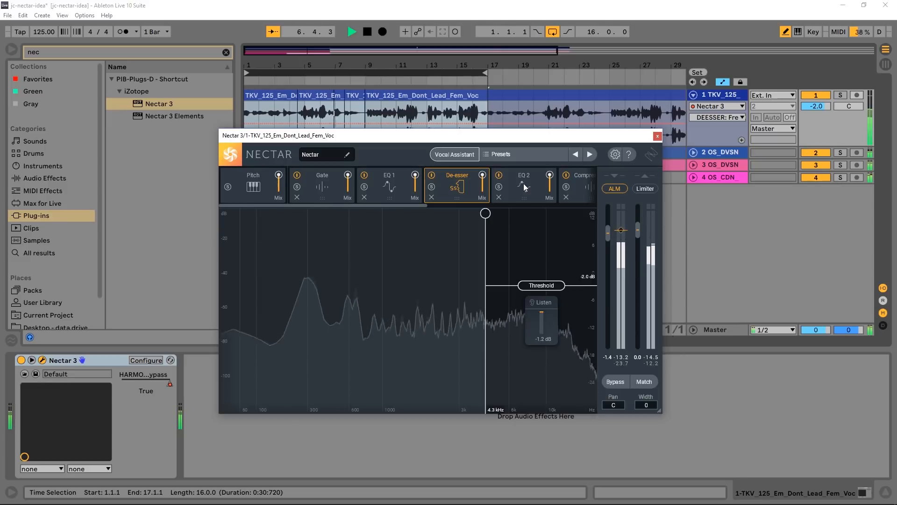
# Step: Examine the EQ 2 module's flat highpass node with its dynamic options and the Compressor module during playback, and stop the playback
pyautogui.click(523, 183)
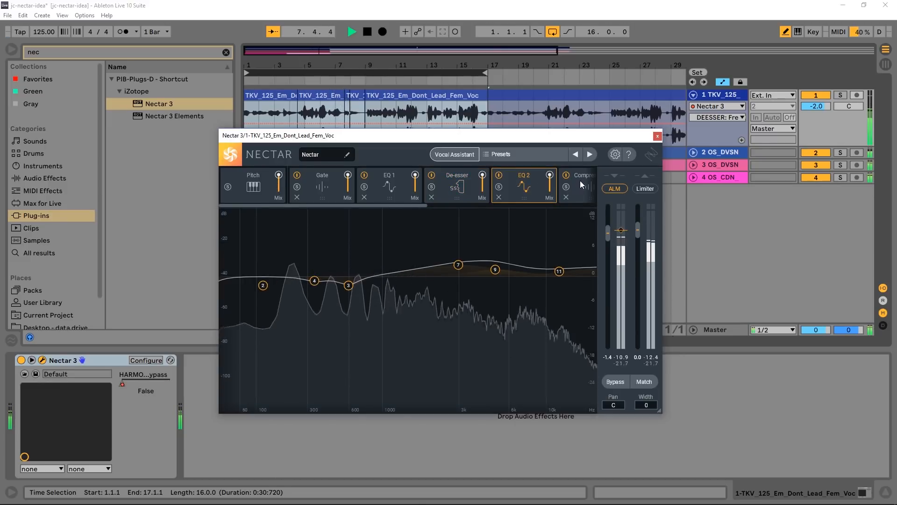
pyautogui.click(227, 279)
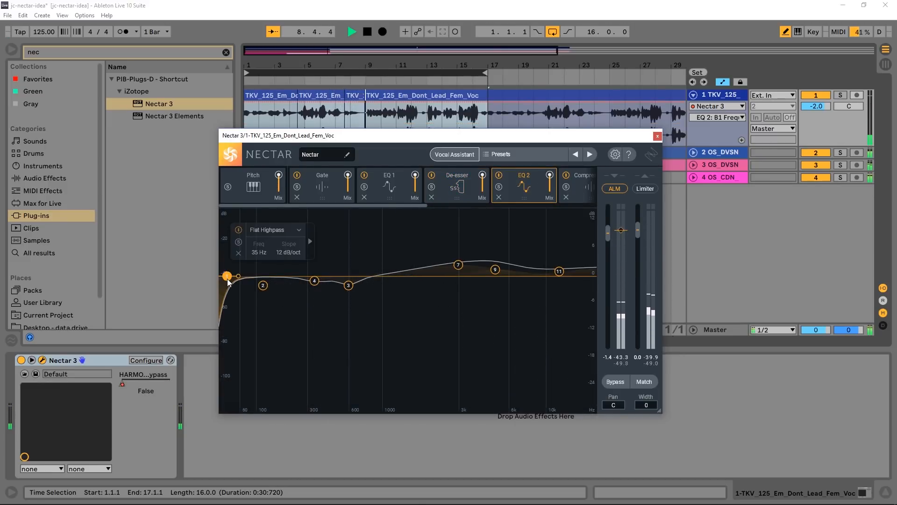
pyautogui.click(311, 242)
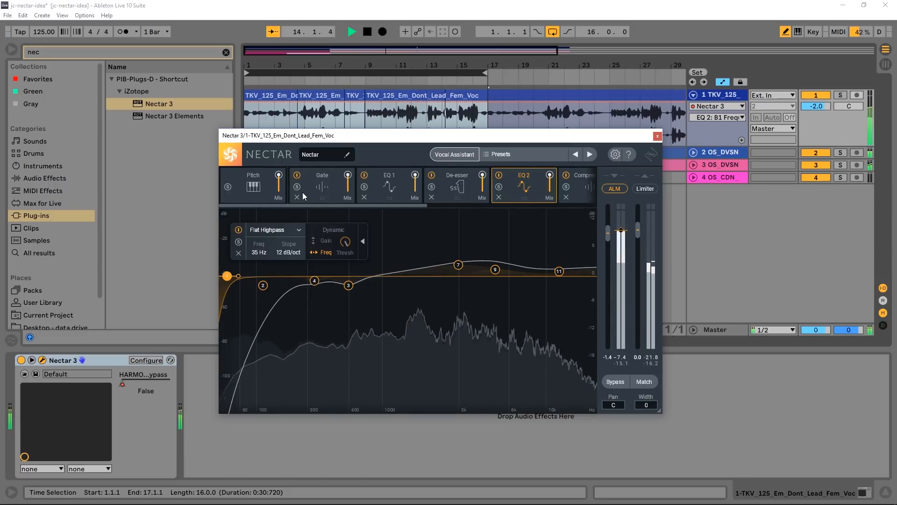
pyautogui.click(584, 181)
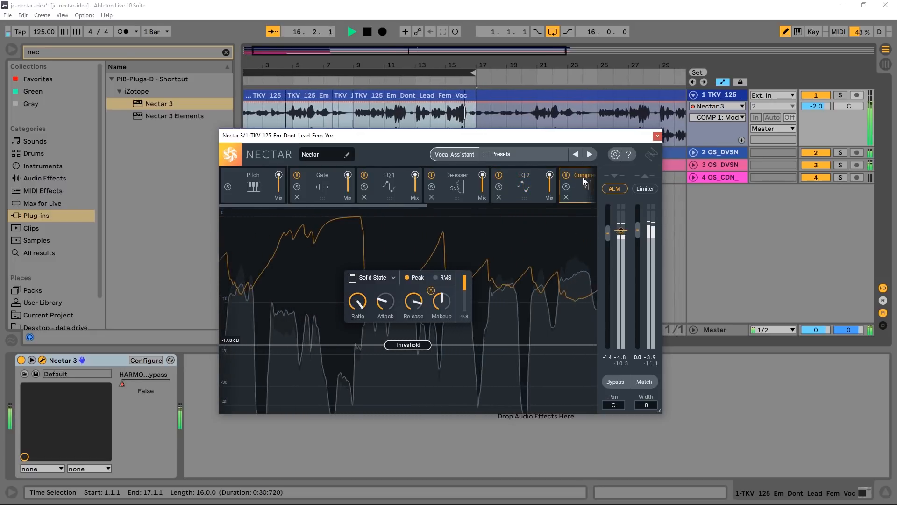
pyautogui.click(365, 36)
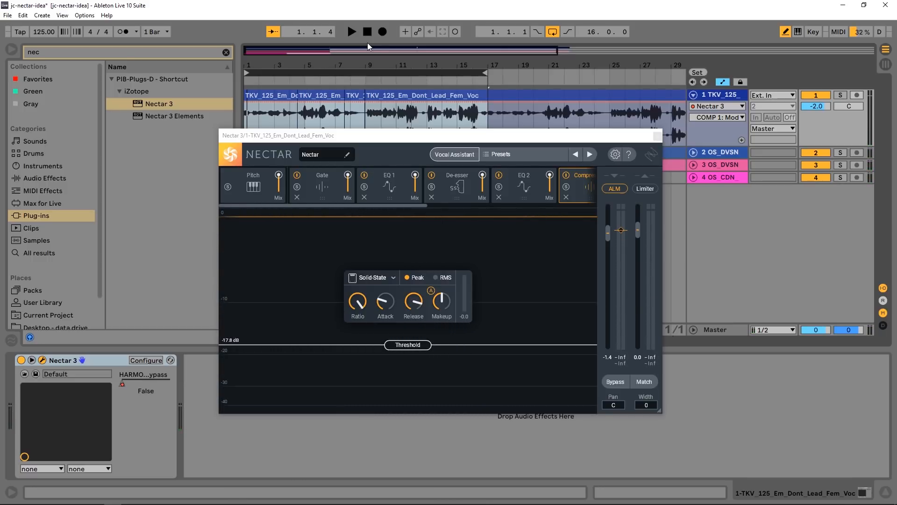
# Step: Close the Nectar 3 window, solo the lead vocal track and listen to it with Nectar 3 active
pyautogui.moveTo(408, 205); pyautogui.dragTo(371, 230)
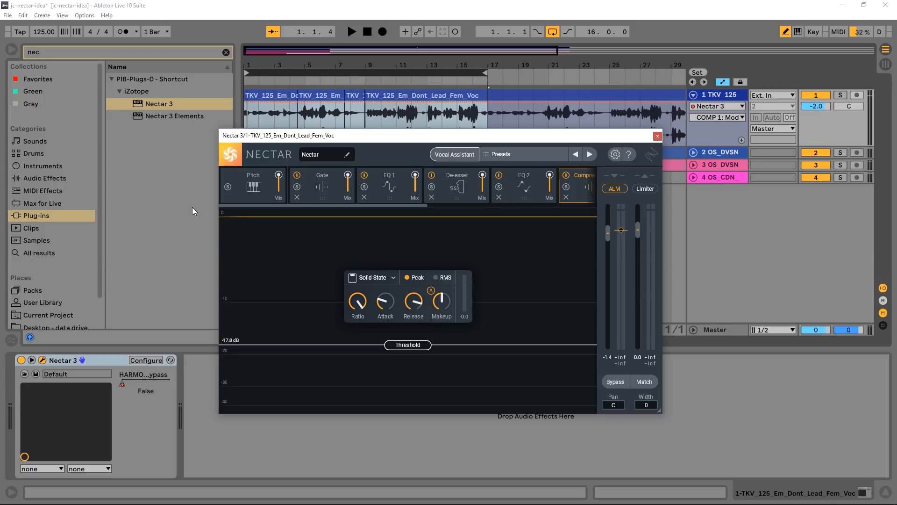
pyautogui.click(658, 135)
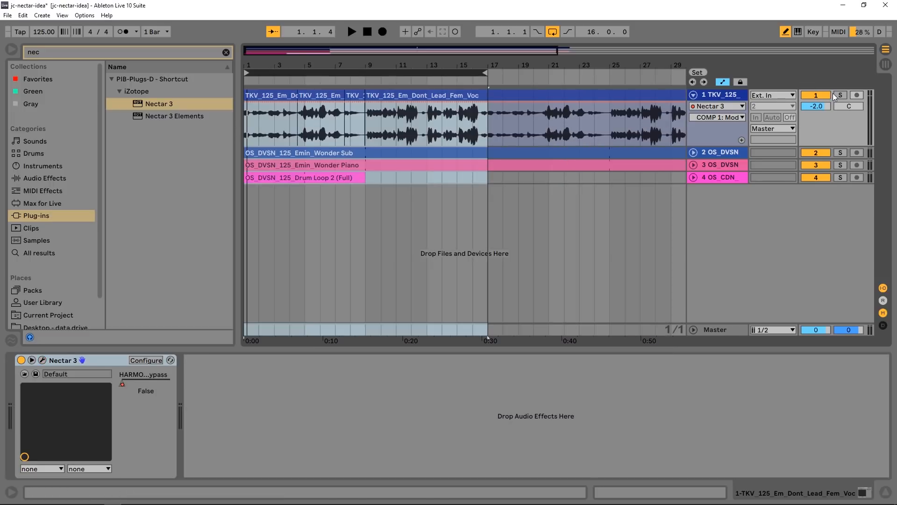
pyautogui.click(836, 93)
pyautogui.press('space')
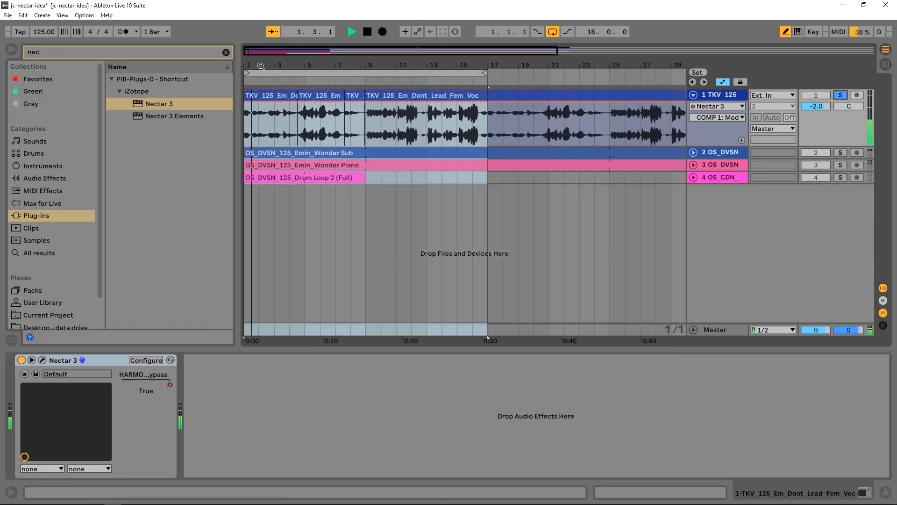
pyautogui.moveTo(289, 70); pyautogui.dragTo(294, 91)
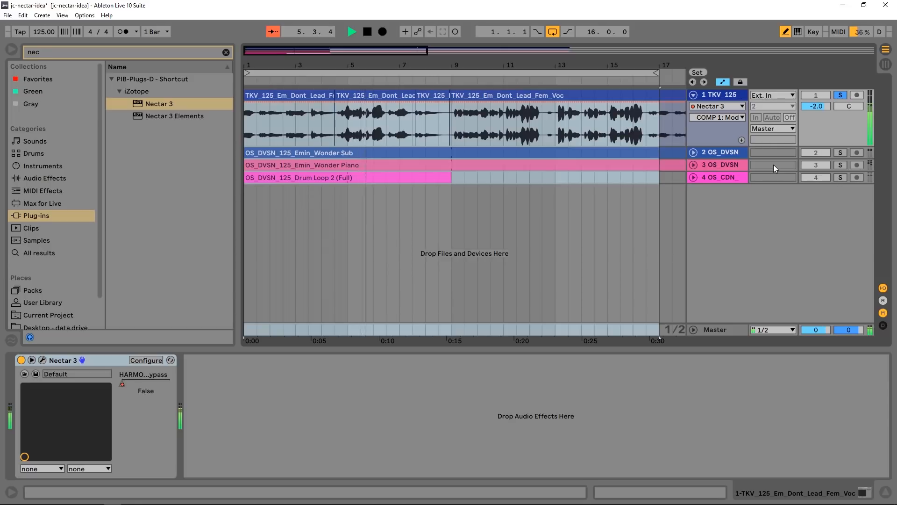
pyautogui.press('space')
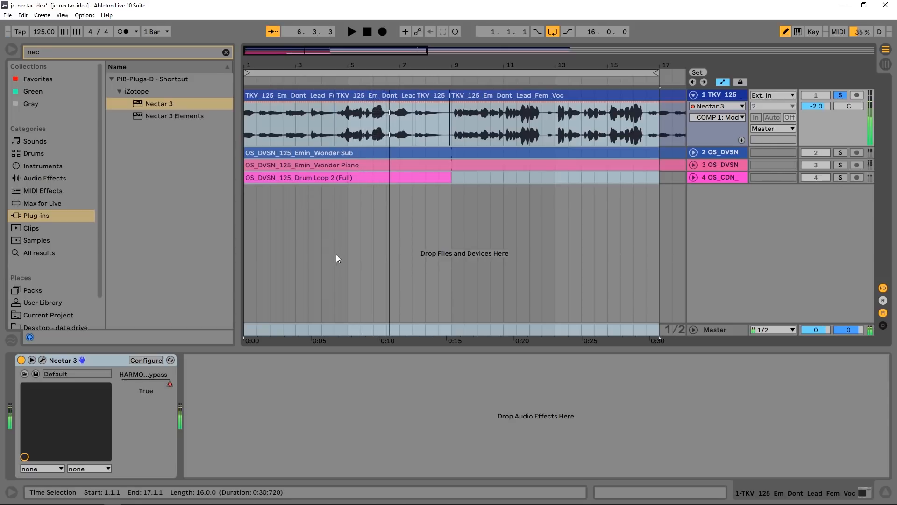
# Step: Switch off Nectar 3 on the vocal track and listen to the unprocessed vocal
pyautogui.click(21, 360)
pyautogui.press('space')
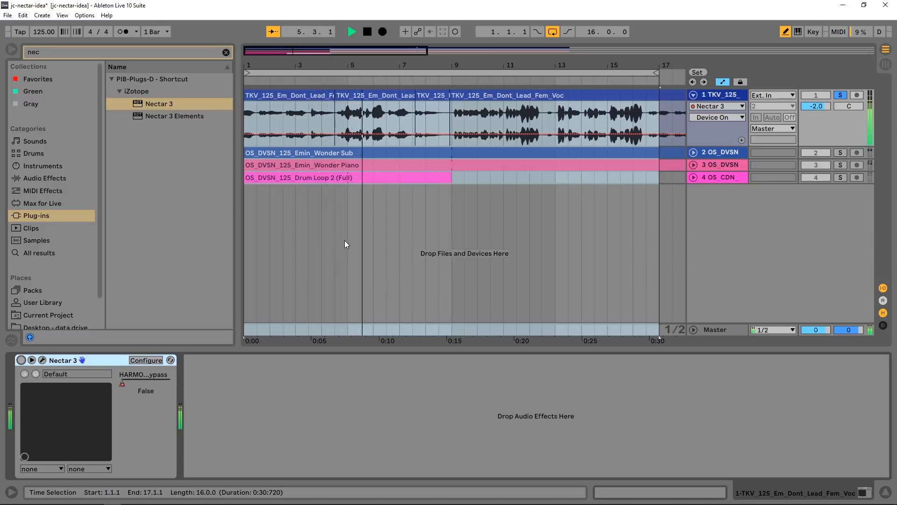
pyautogui.press('space')
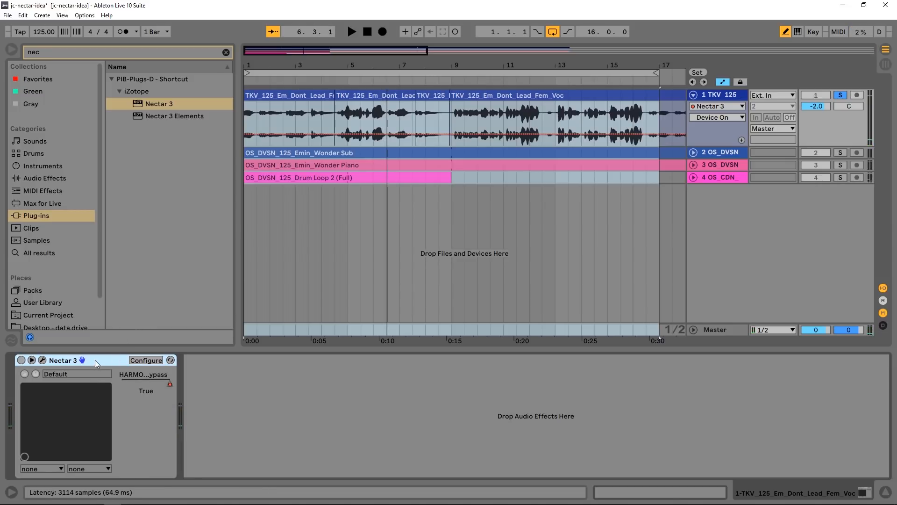
# Step: Replace Nectar 3 on the lead vocal track with a fresh instance and view its Vocal Assistant choices
pyautogui.press('Delete')
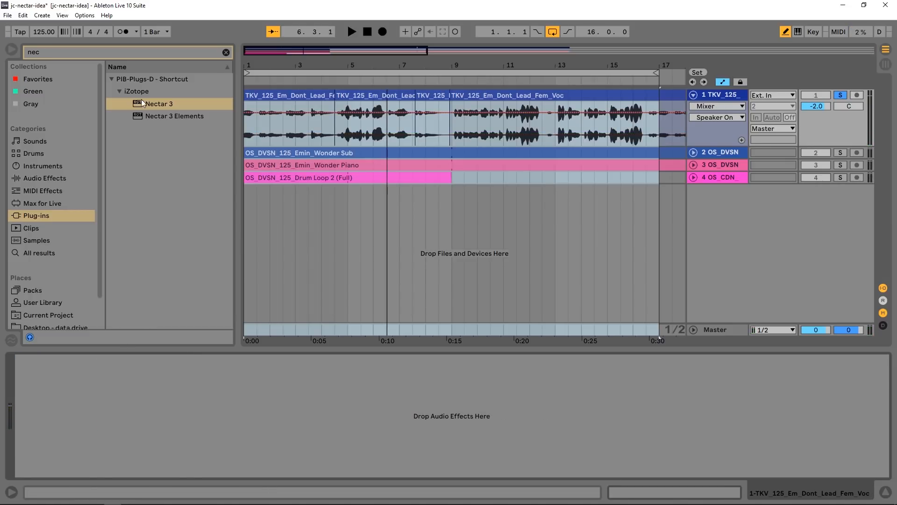
pyautogui.moveTo(141, 101); pyautogui.dragTo(344, 131)
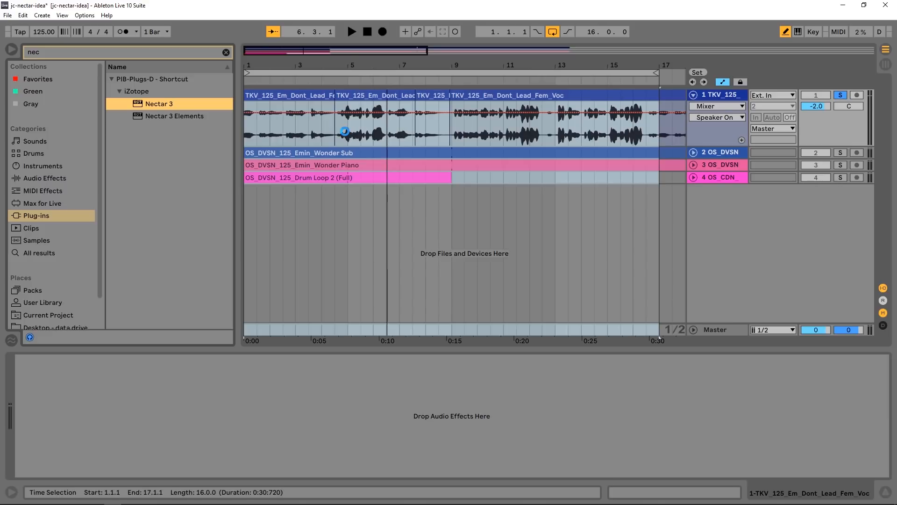
pyautogui.click(461, 159)
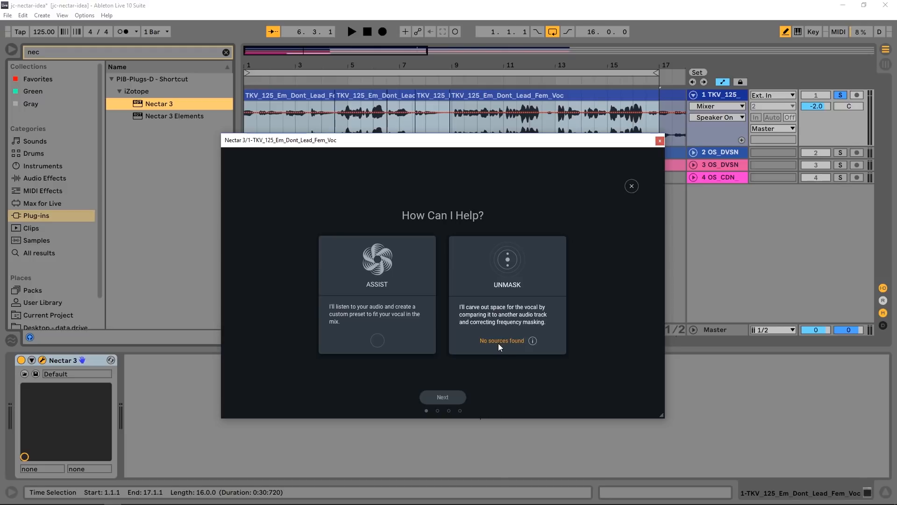
pyautogui.click(660, 141)
# Step: Search the plug-ins for "relay" and add Relay to the Emin_Wonder Piano track
pyautogui.click(117, 51)
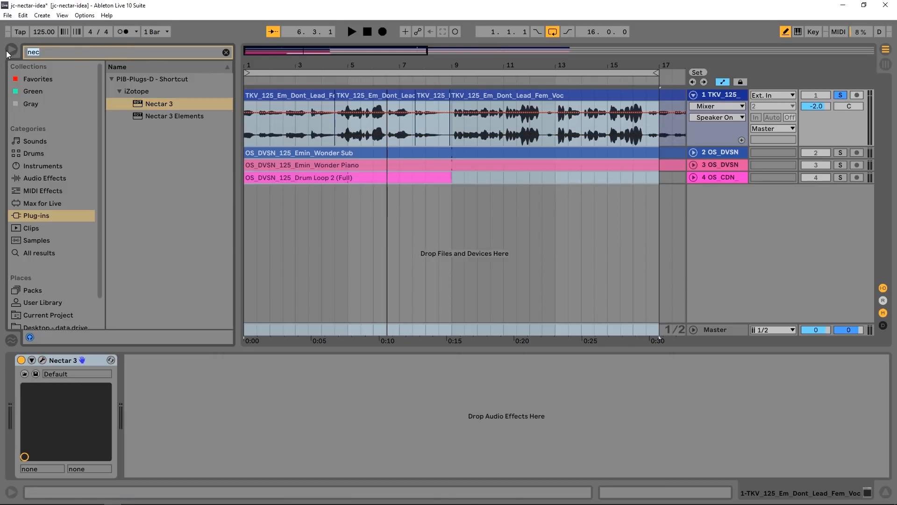
pyautogui.write('relay')
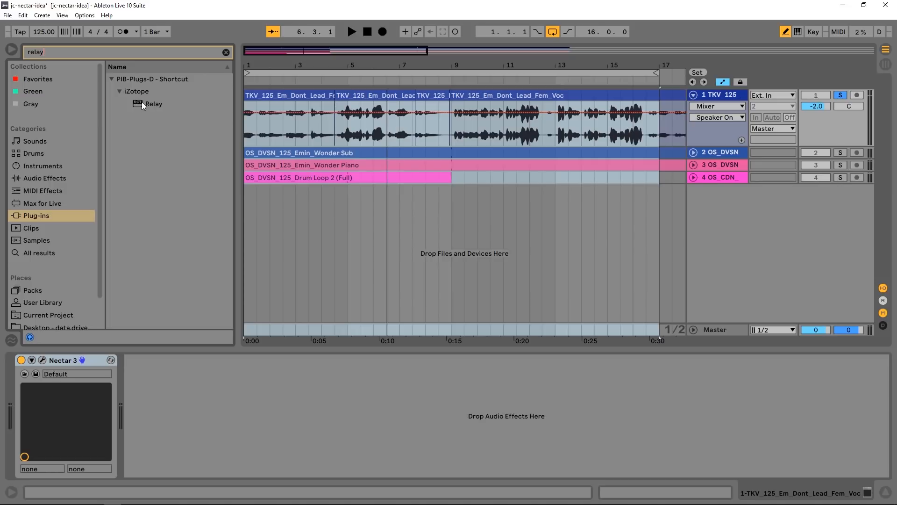
pyautogui.moveTo(141, 101); pyautogui.dragTo(700, 176)
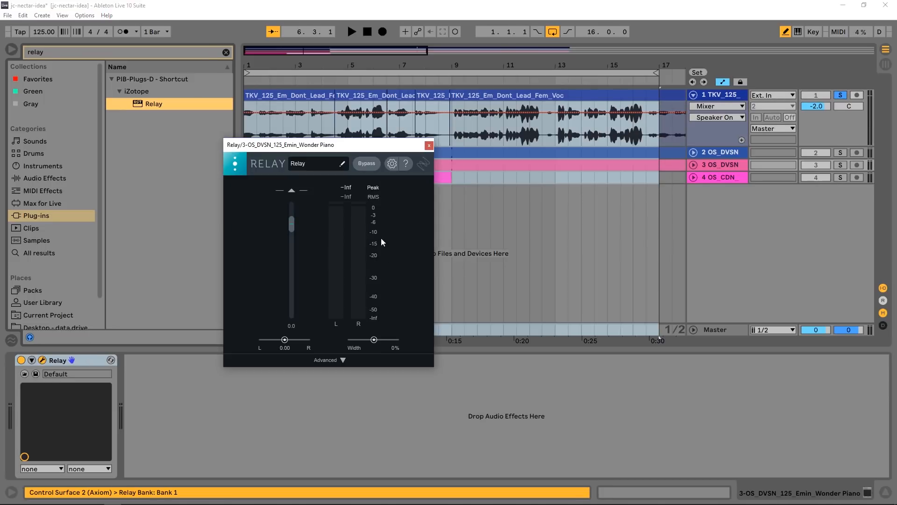
pyautogui.moveTo(344, 144); pyautogui.dragTo(316, 142)
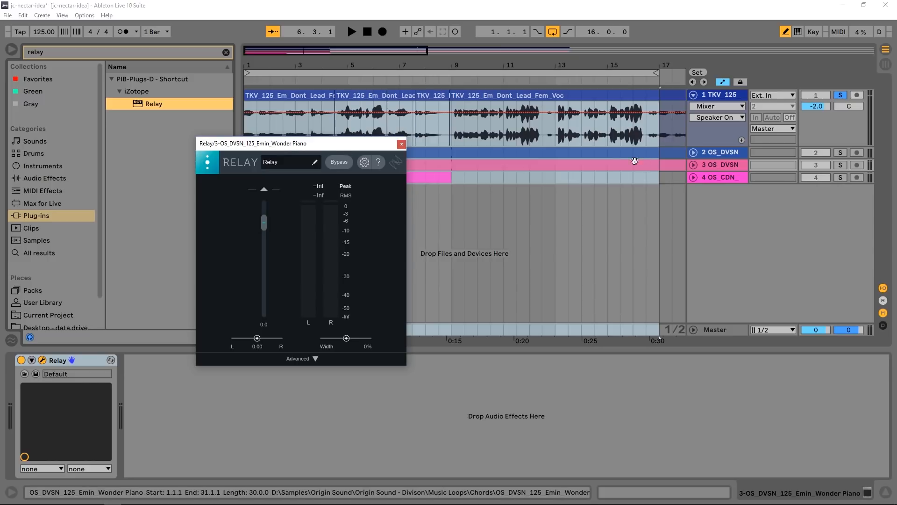
# Step: Set up the vocal track's Nectar 3 Vocal Assistant with both Assist and Unmask, and set the Assist intensity to Aggressive
pyautogui.click(725, 97)
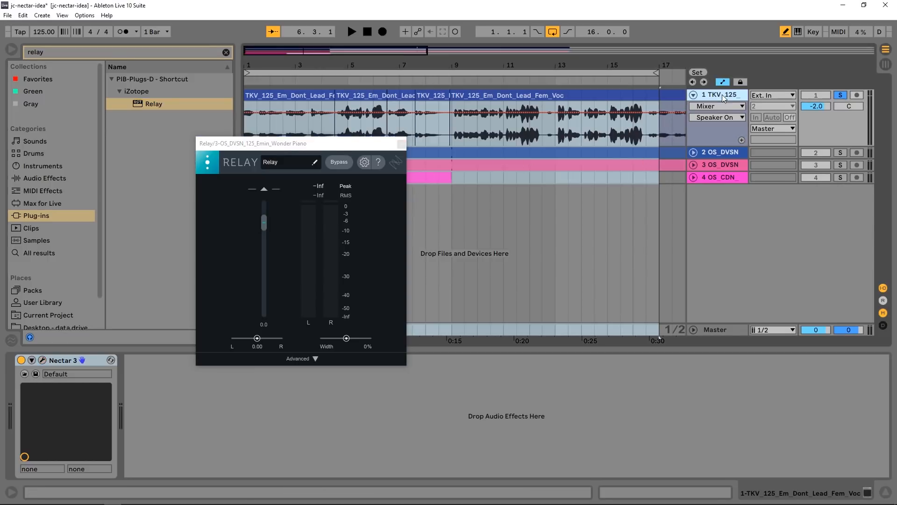
pyautogui.click(42, 360)
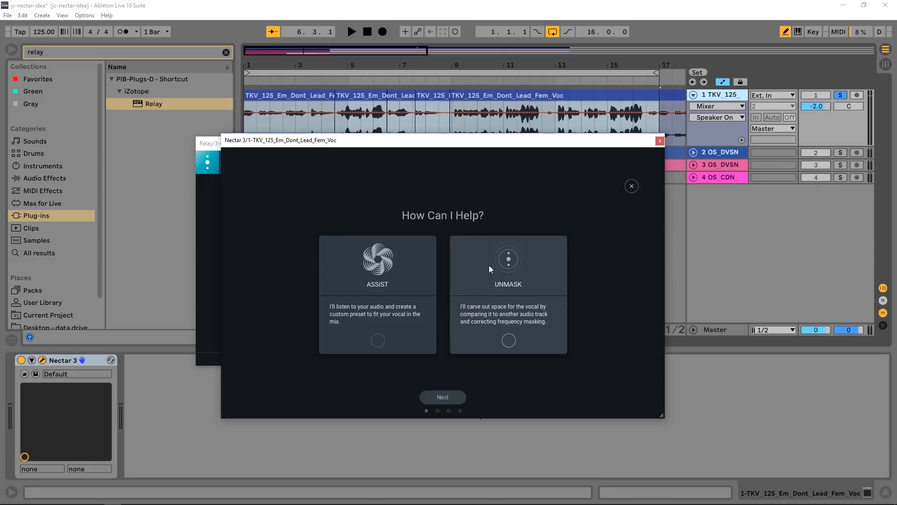
pyautogui.click(377, 340)
pyautogui.click(508, 340)
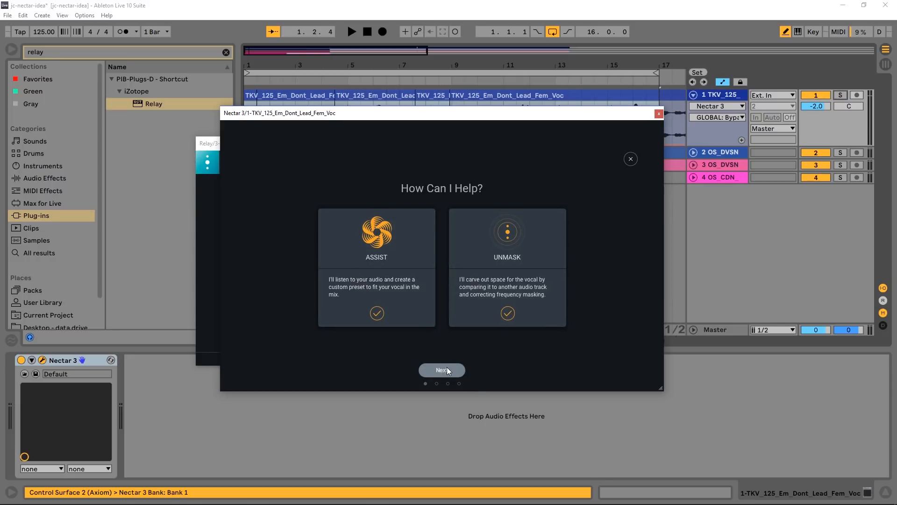
pyautogui.click(447, 367)
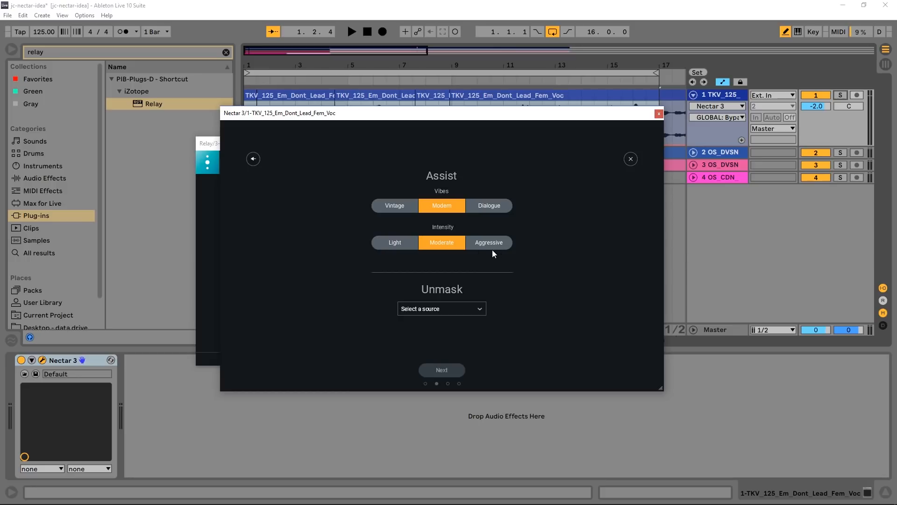
pyautogui.click(475, 247)
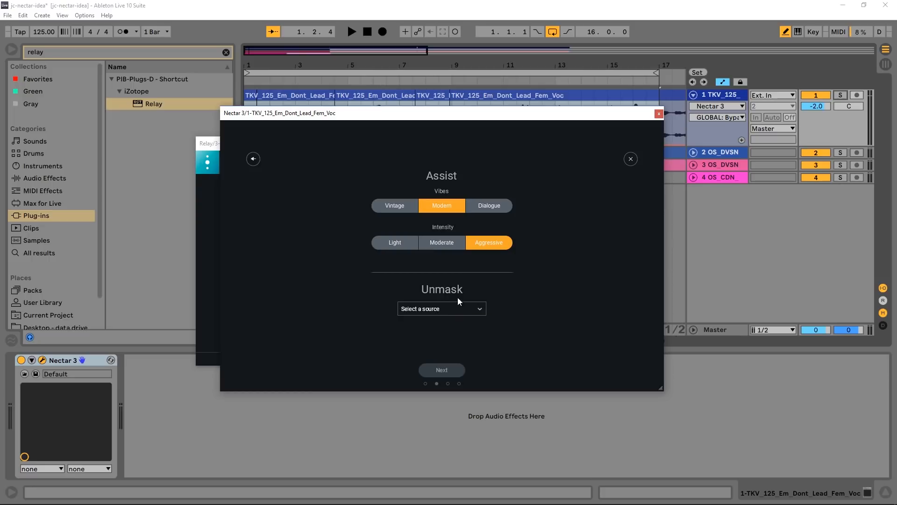
# Step: Rename the piano track's Relay instance as "piano" to identify it among the Unmask sources
pyautogui.click(471, 310)
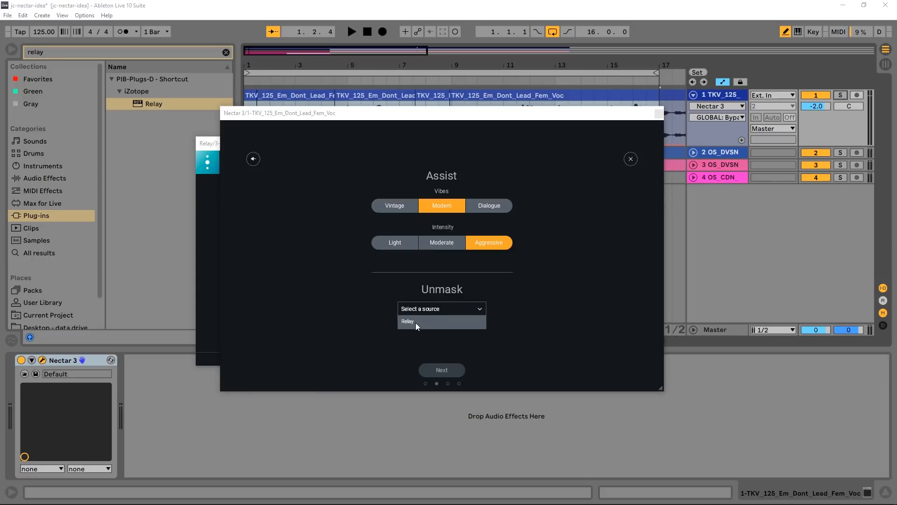
pyautogui.click(215, 165)
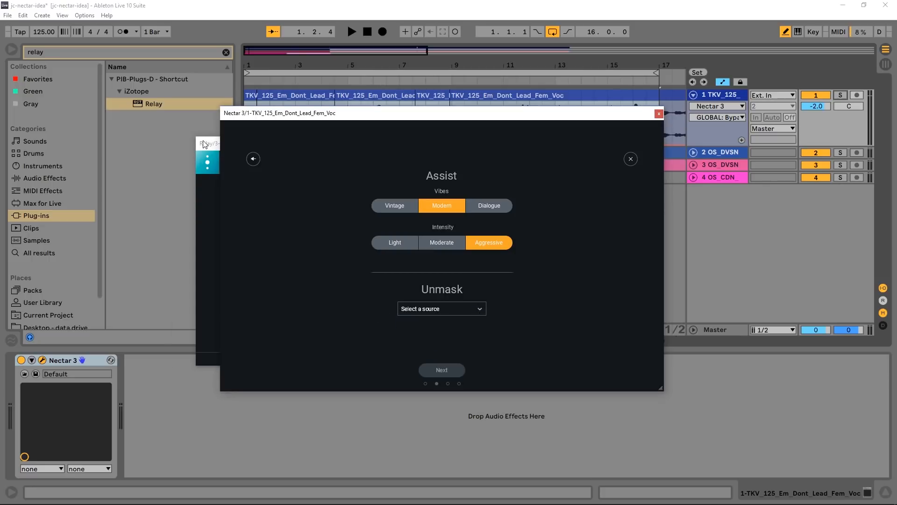
pyautogui.doubleClick(176, 147)
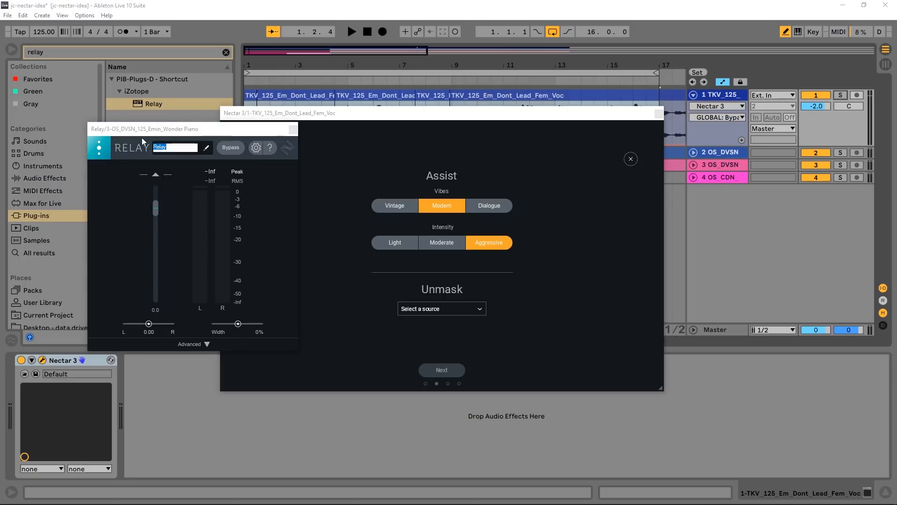
pyautogui.write('piano')
pyautogui.press('Return')
# Step: Choose piano as the Unmask source and proceed to the assistant's listening stage
pyautogui.click(426, 309)
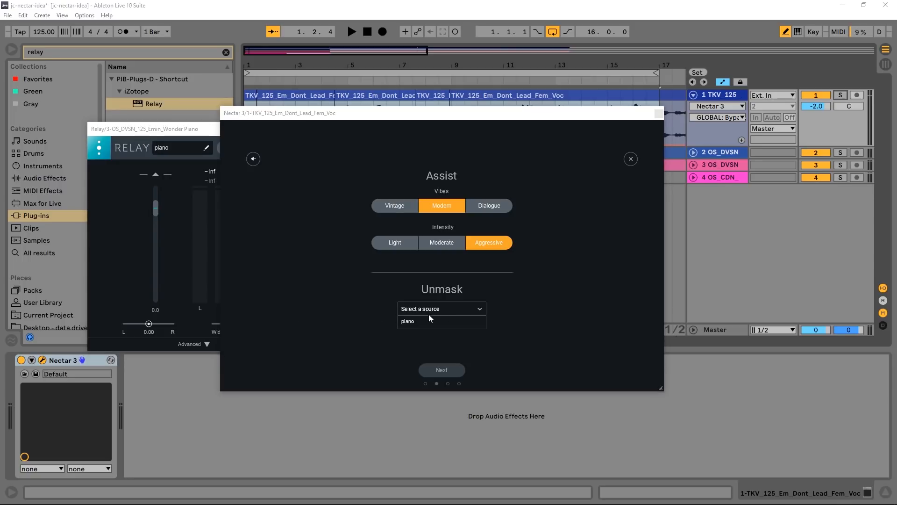
pyautogui.click(412, 322)
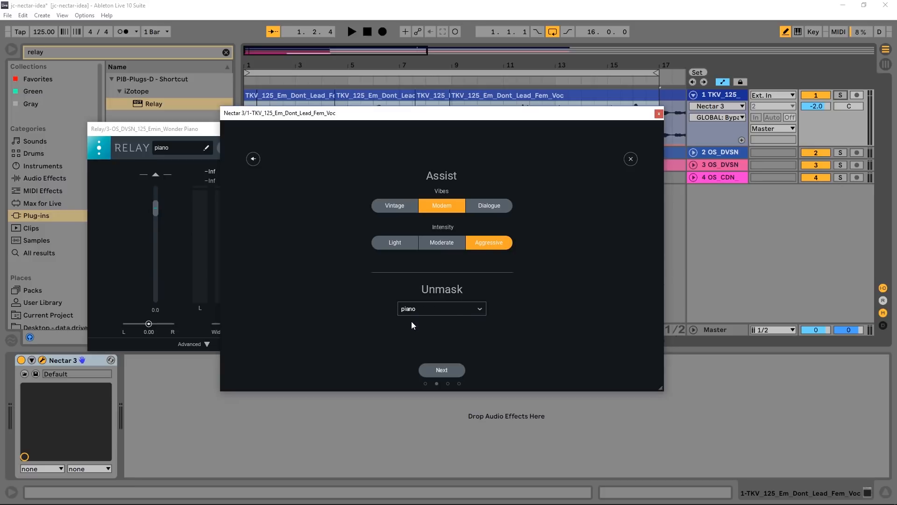
pyautogui.click(447, 371)
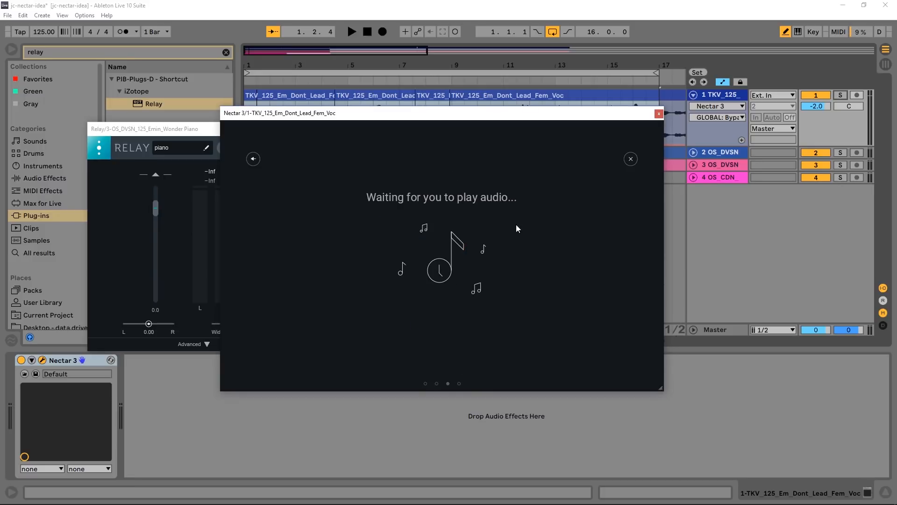
# Step: Play the song from the start for the Vocal Assistant to analyze, and accept its suggested settings
pyautogui.click(366, 33)
pyautogui.click(351, 32)
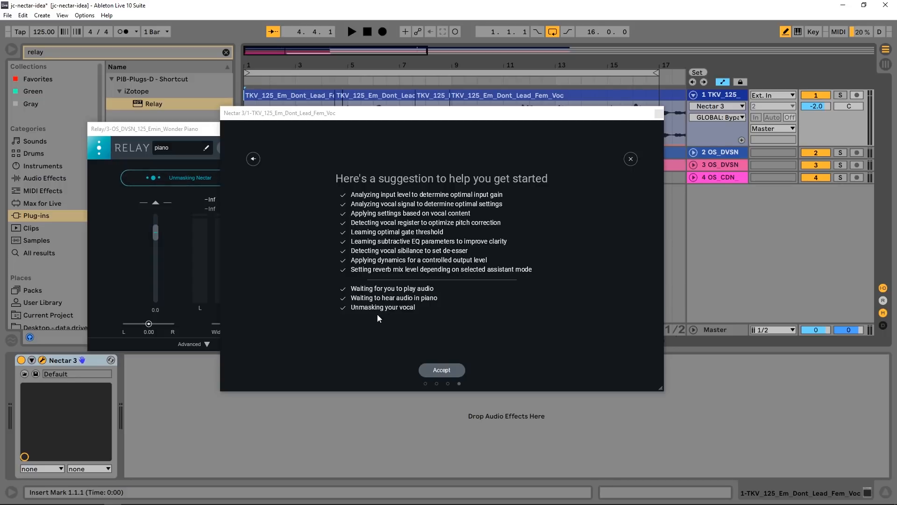
pyautogui.click(452, 369)
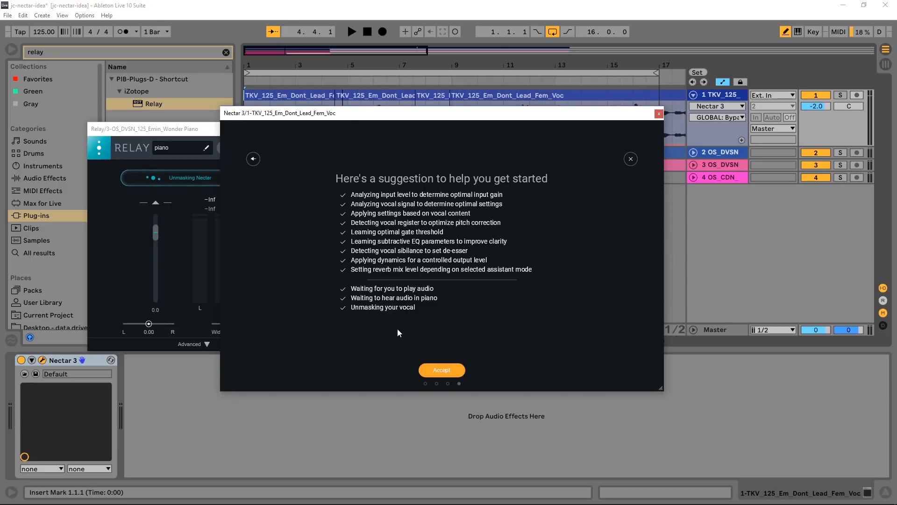
# Step: Move the Nectar 3 window clear of Relay and examine the Pitch and Gate modules' assistant-generated settings
pyautogui.moveTo(354, 114); pyautogui.dragTo(406, 122)
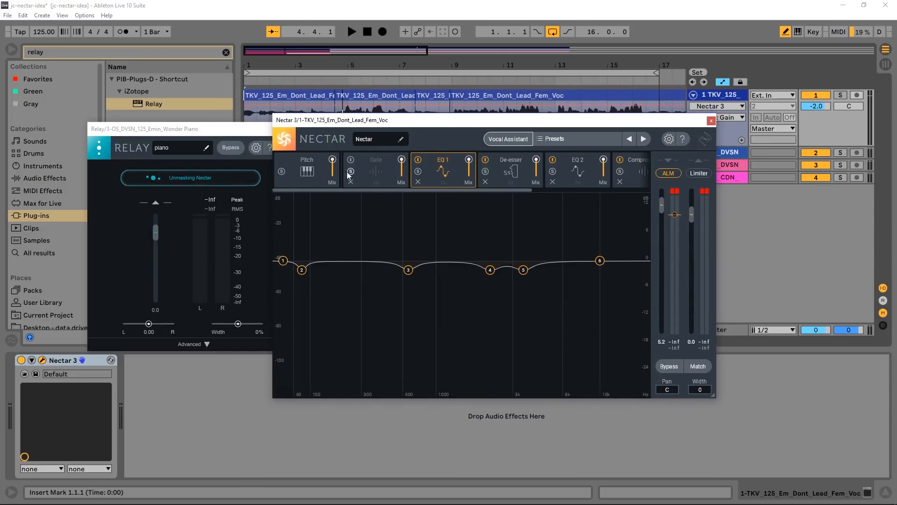
pyautogui.click(307, 171)
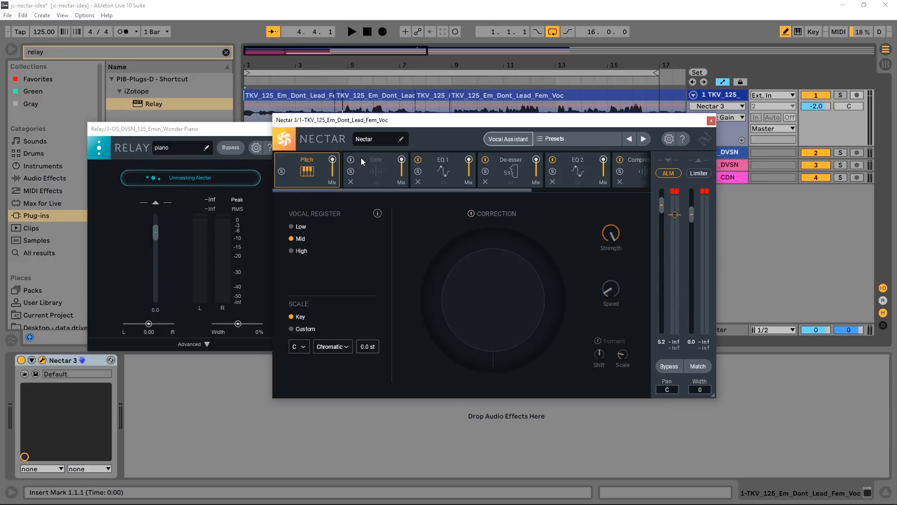
pyautogui.click(377, 161)
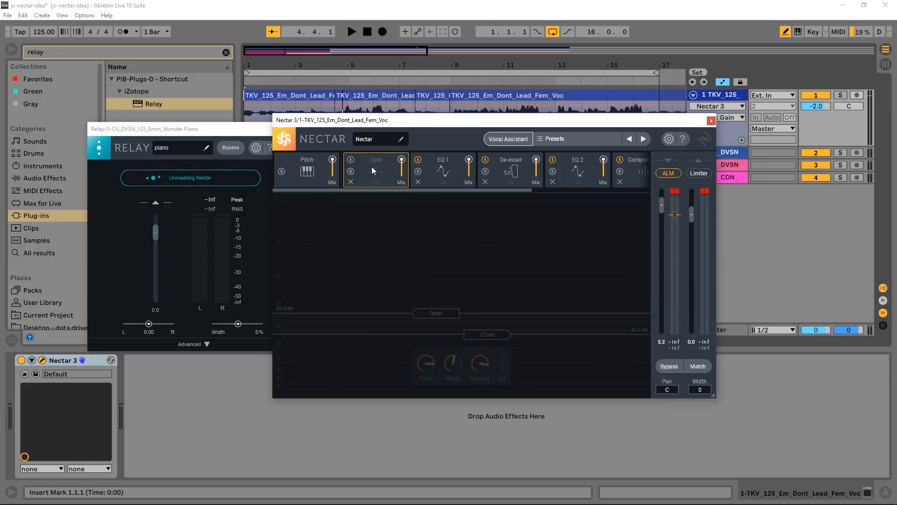
# Step: Examine the assistant-generated settings of the EQ 1, De-esser, EQ 2, Compressor 1 and Reverb modules in turn
pyautogui.click(447, 167)
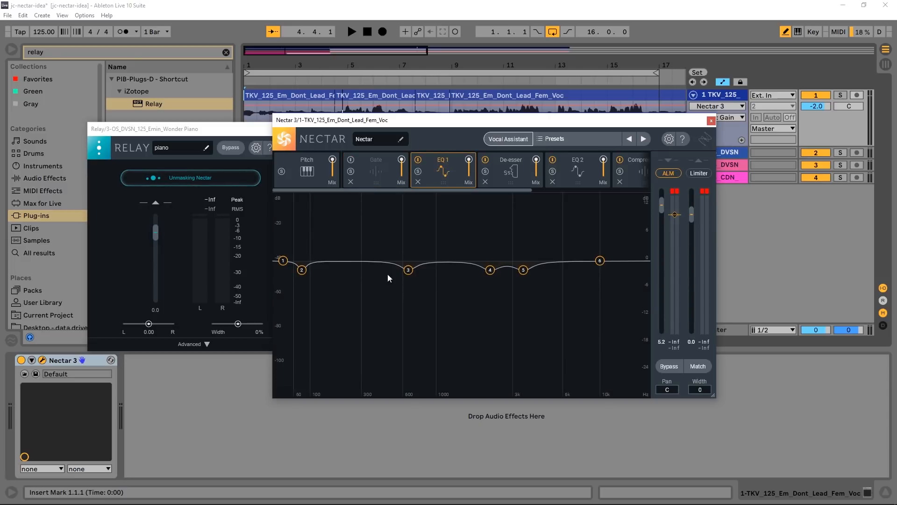
pyautogui.click(501, 157)
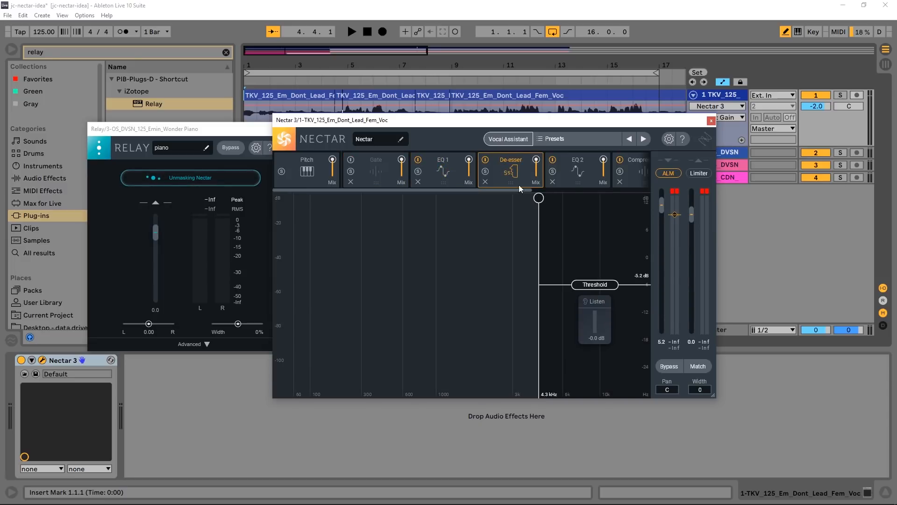
pyautogui.click(578, 171)
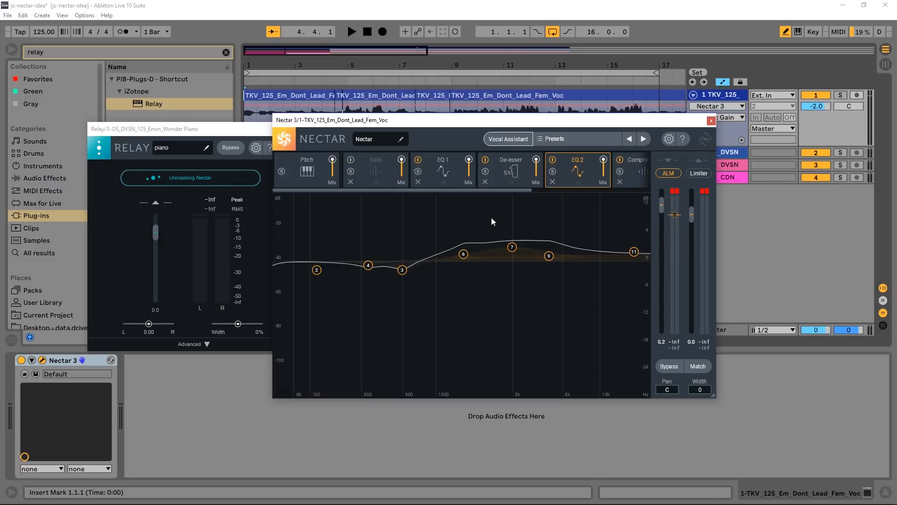
pyautogui.moveTo(481, 189); pyautogui.dragTo(560, 189)
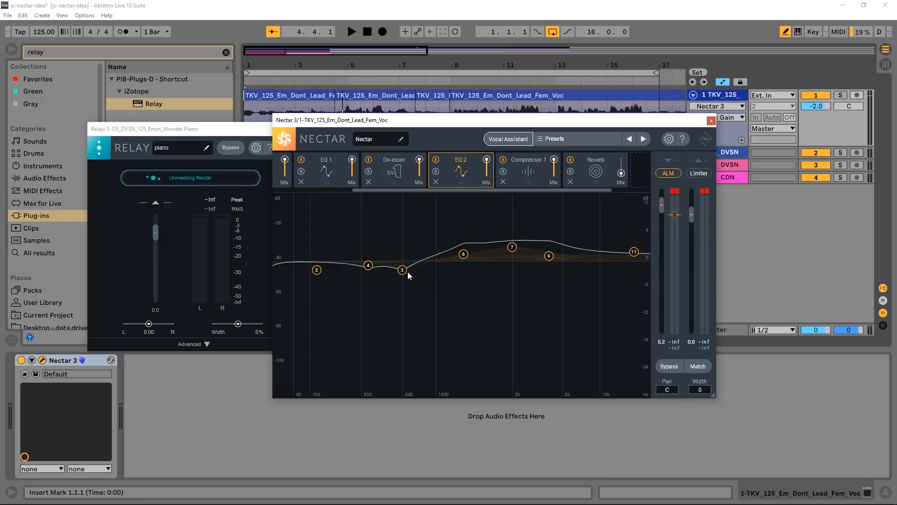
pyautogui.click(525, 161)
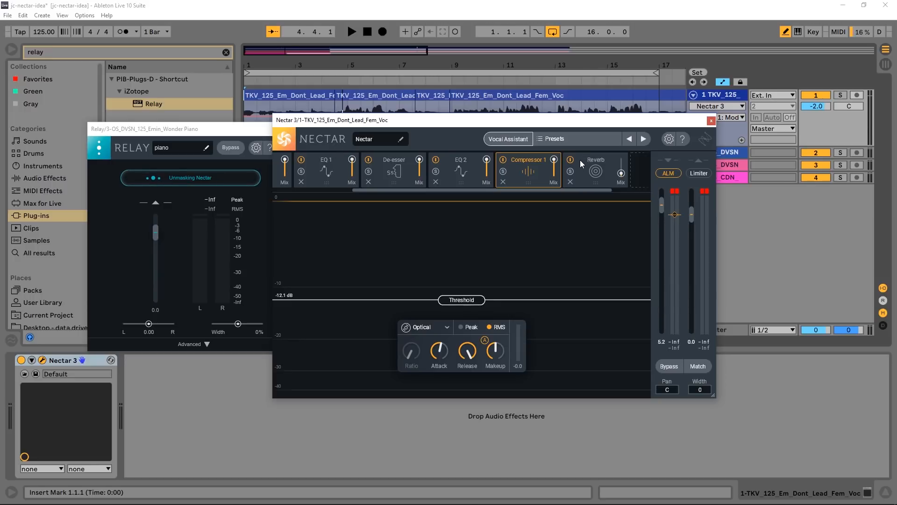
pyautogui.click(600, 167)
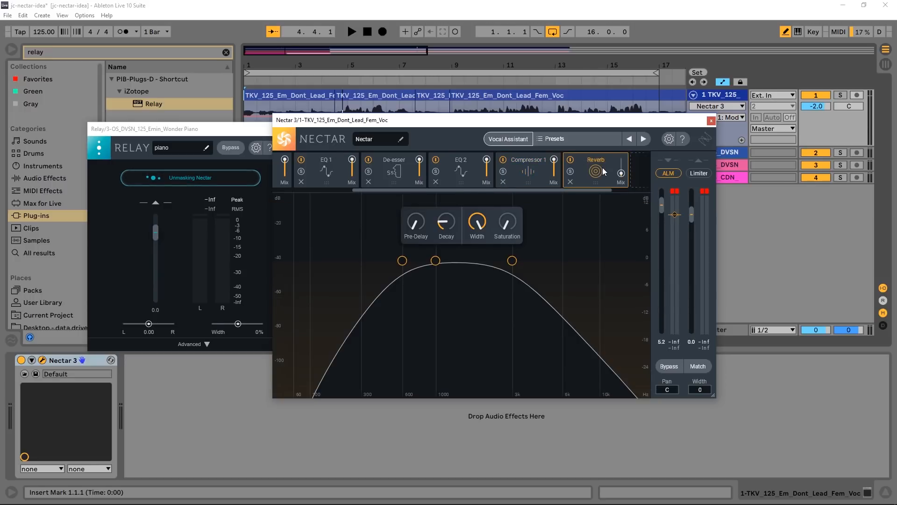
# Step: Move Nectar clear of Relay and audition the soloed lead vocal with Nectar bypassed and active, ending with the solo off
pyautogui.moveTo(538, 120); pyautogui.dragTo(576, 132)
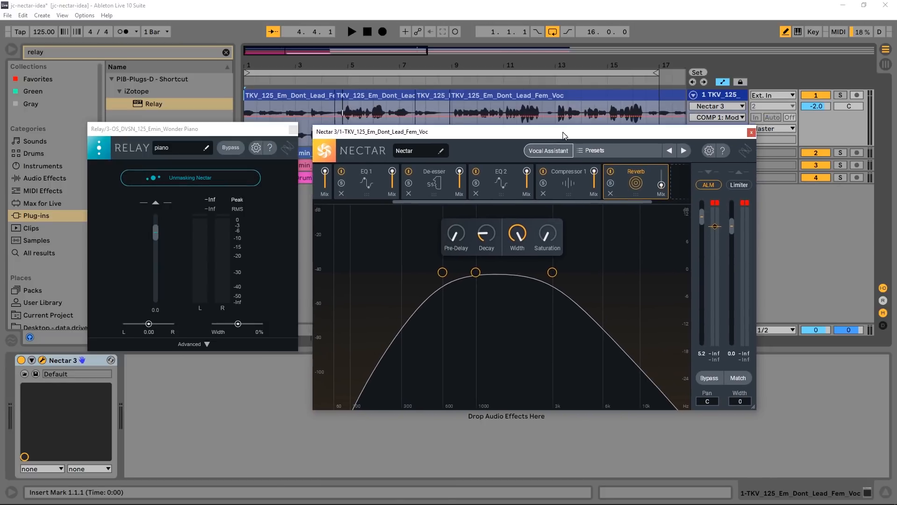
pyautogui.click(841, 96)
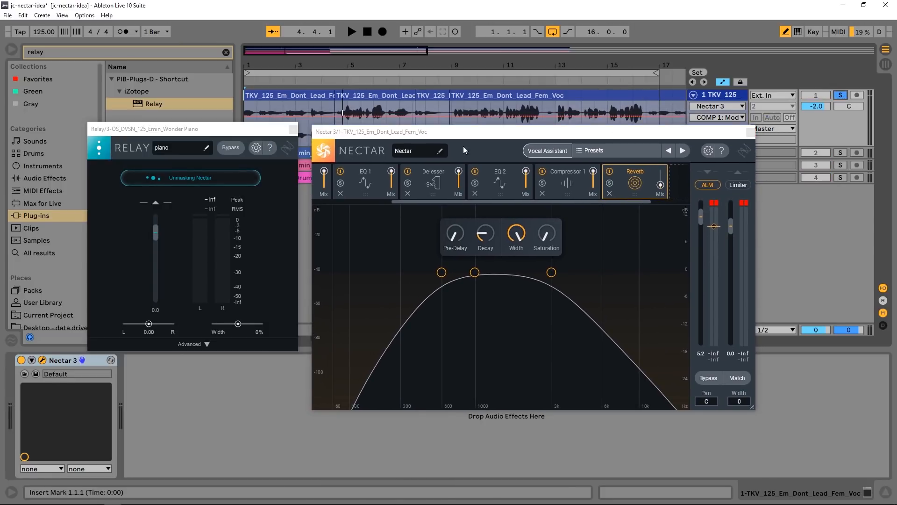
pyautogui.press('space')
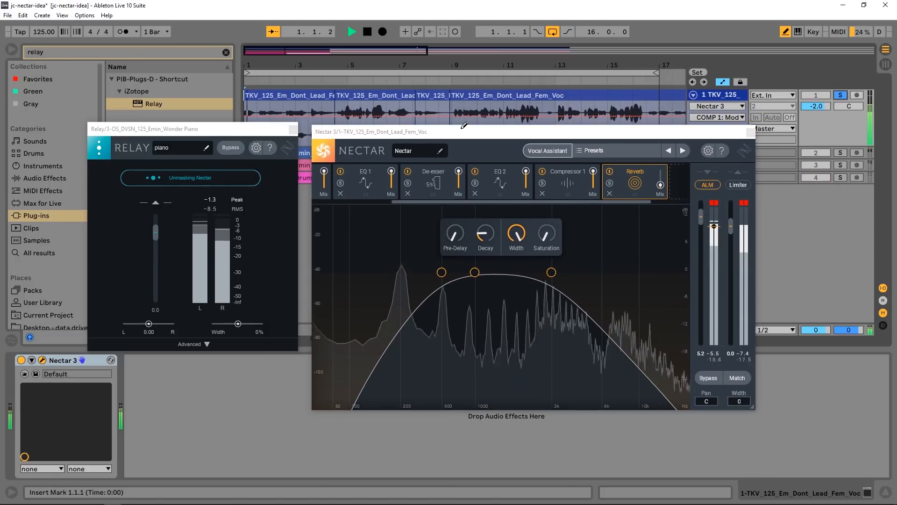
pyautogui.click(702, 377)
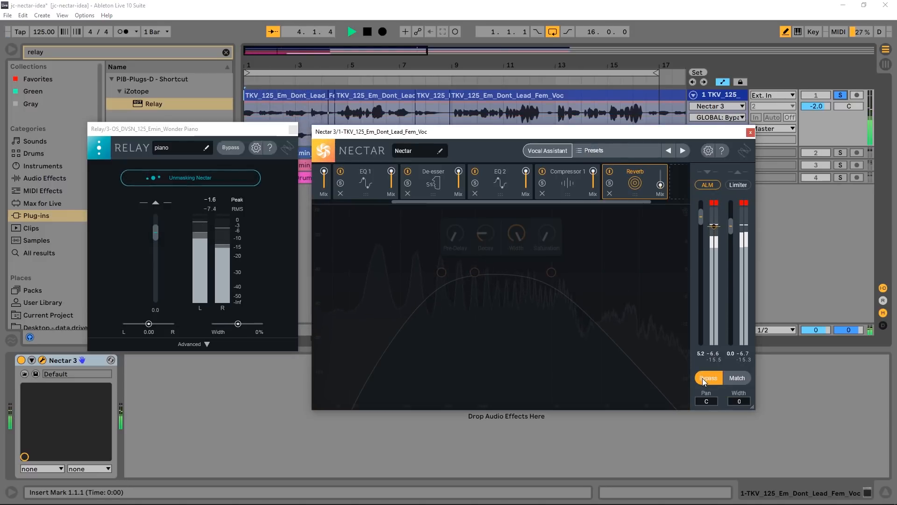
pyautogui.click(702, 378)
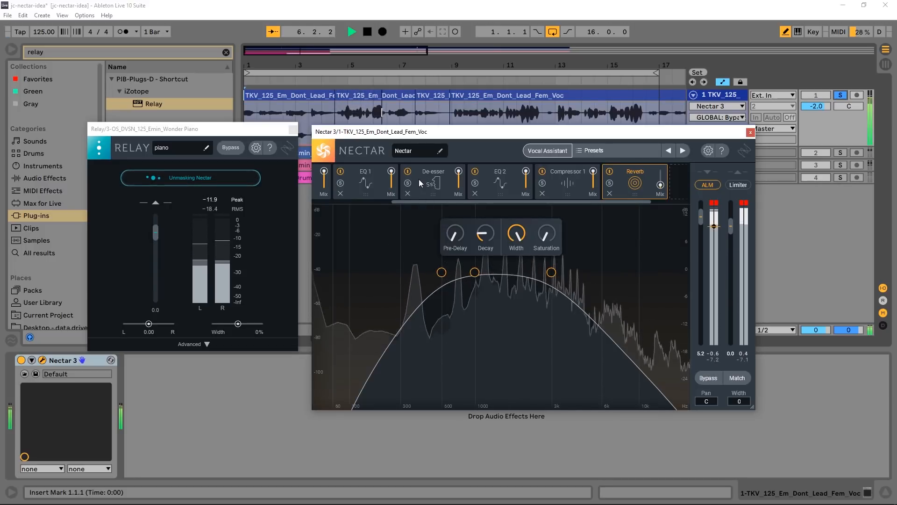
pyautogui.press('space')
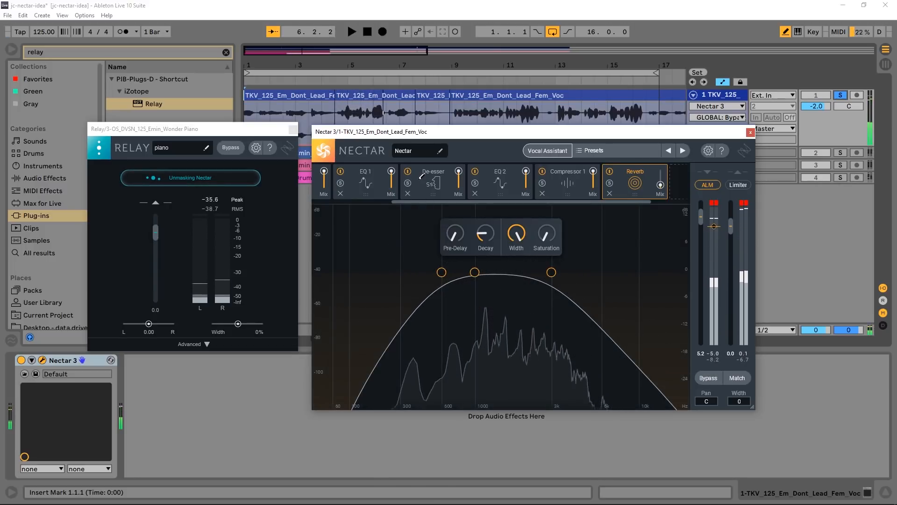
pyautogui.click(840, 95)
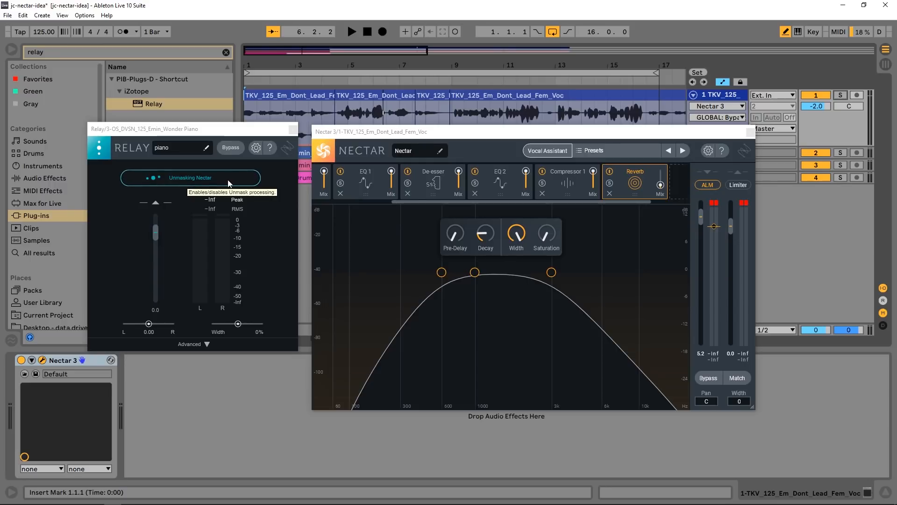
# Step: Play the full mix from the start of the loop and compare Relay's Unmask processing off and on, leaving it enabled
pyautogui.click(332, 72)
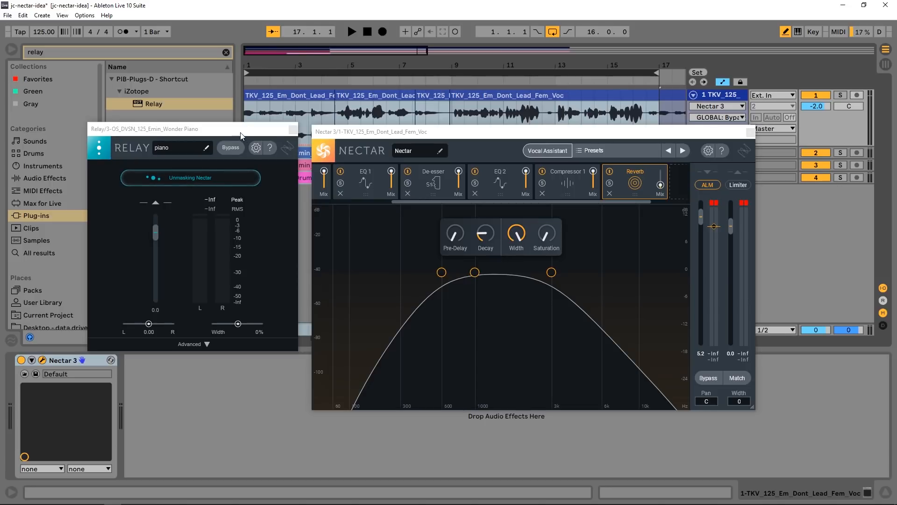
pyautogui.moveTo(242, 136); pyautogui.dragTo(250, 139)
pyautogui.press('space')
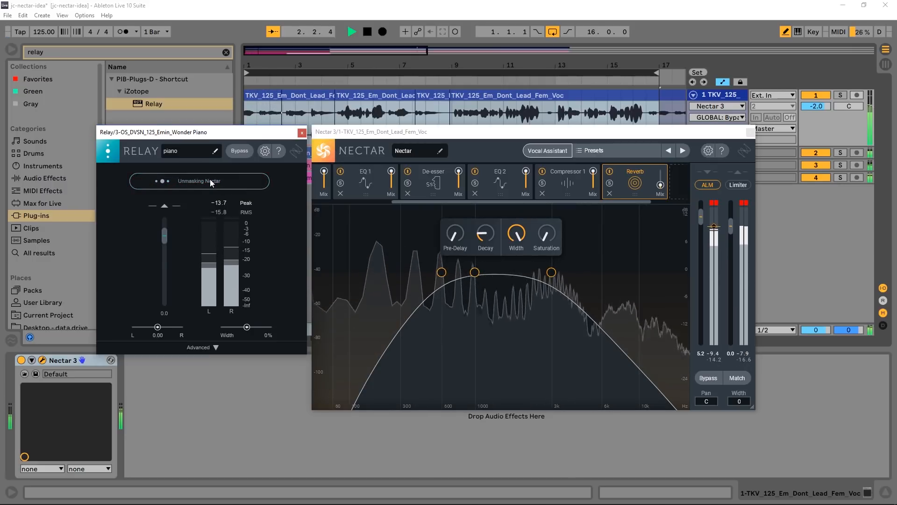
pyautogui.click(210, 183)
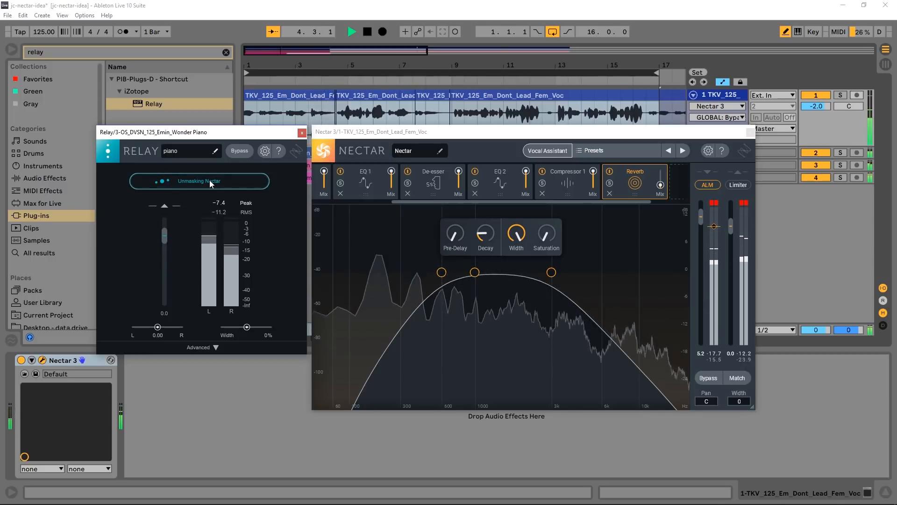
pyautogui.click(209, 181)
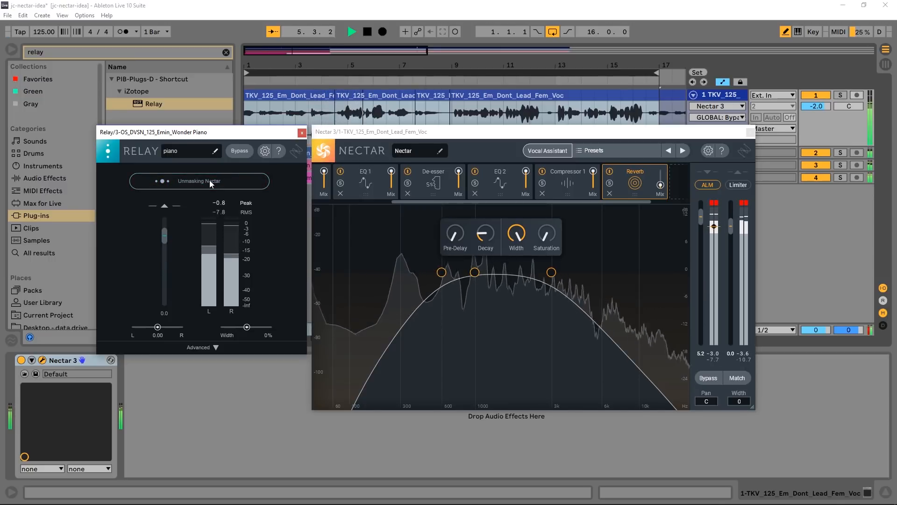
pyautogui.click(210, 180)
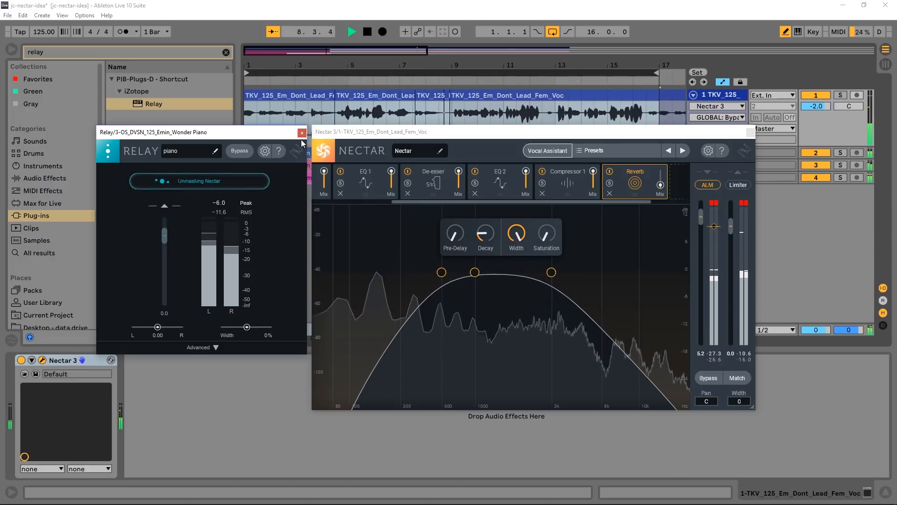
pyautogui.press('space')
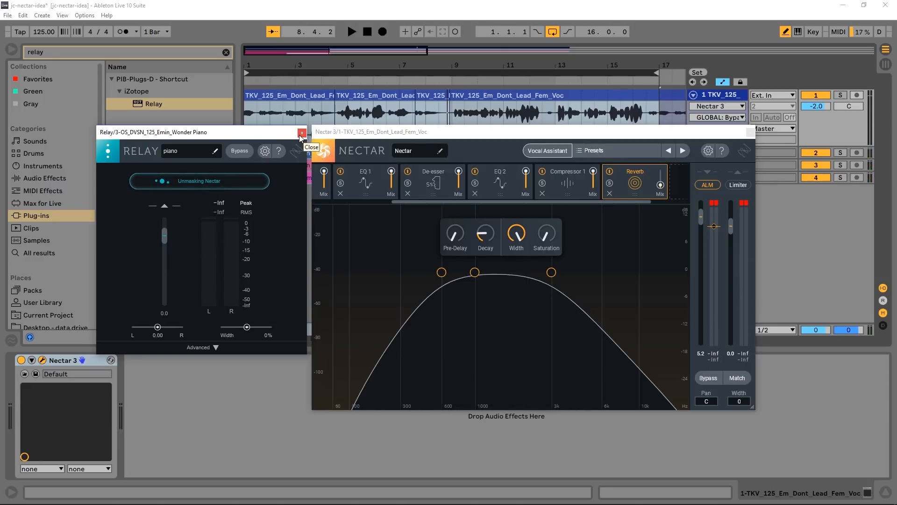
# Step: Close the Relay window, select the piano track, and reposition the Nectar window below the vocal clips
pyautogui.click(301, 133)
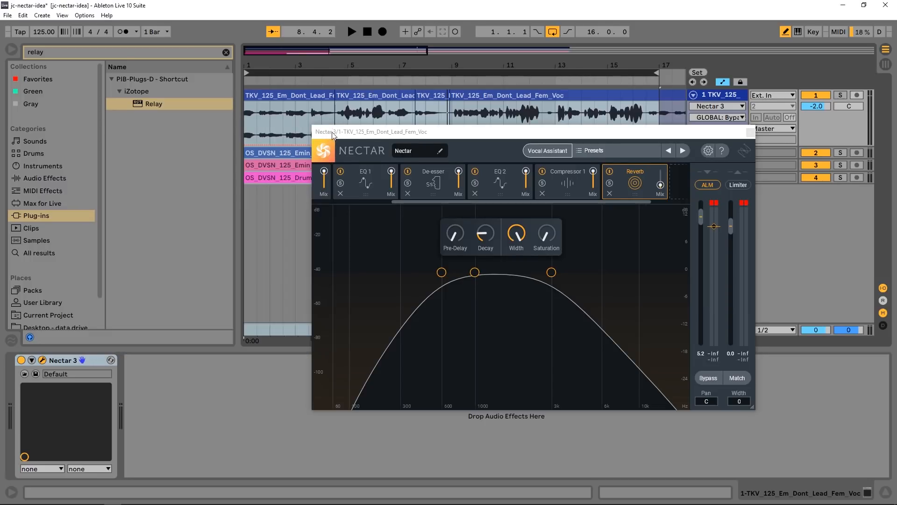
pyautogui.moveTo(333, 134); pyautogui.dragTo(279, 206)
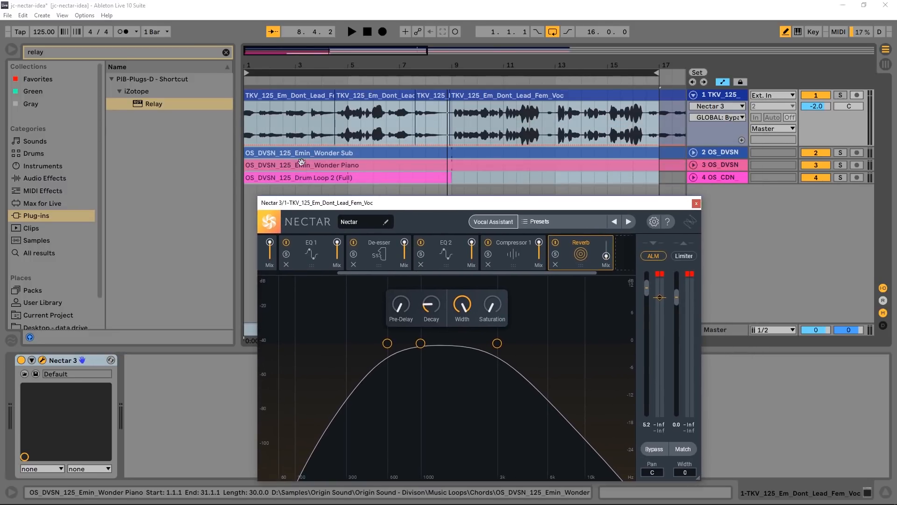
pyautogui.click(721, 166)
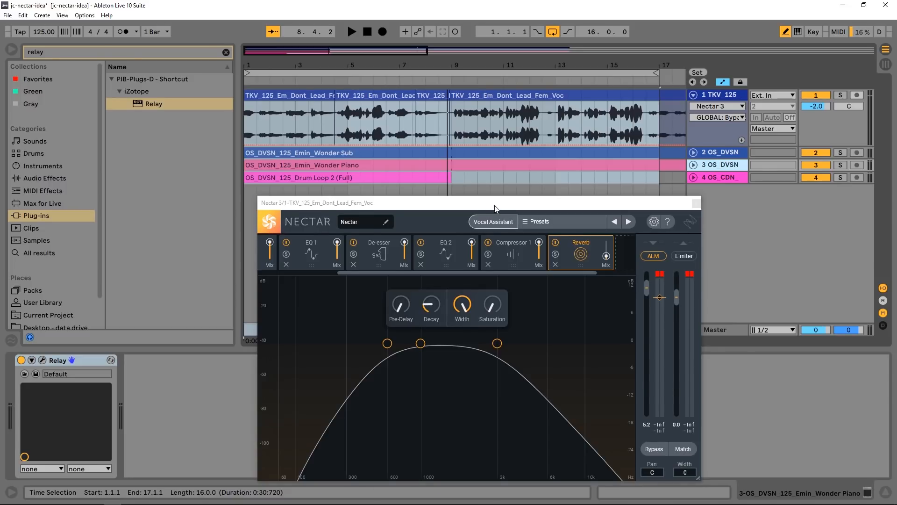
pyautogui.moveTo(495, 206); pyautogui.dragTo(476, 141)
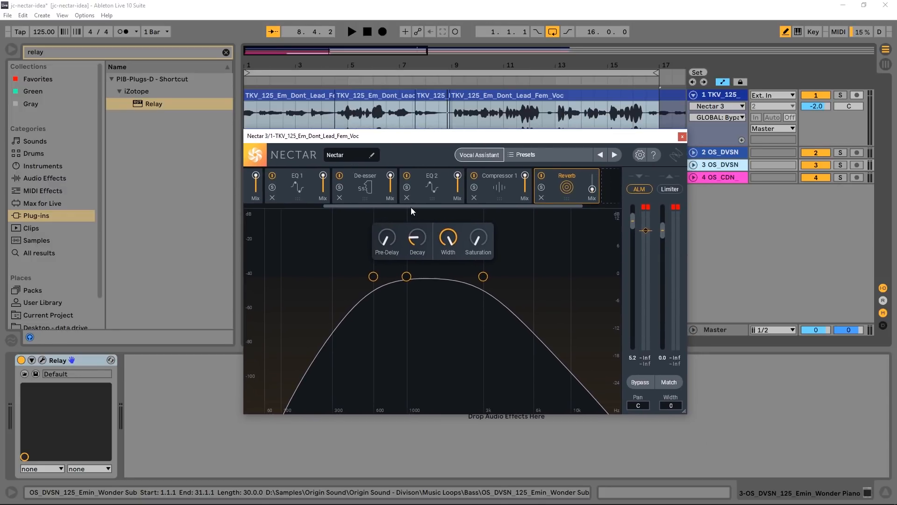
# Step: Display Nectar's Gate module, solo the lead vocal track, and listen to its opening bars with the gate off
pyautogui.moveTo(411, 207); pyautogui.dragTo(311, 206)
pyautogui.click(349, 186)
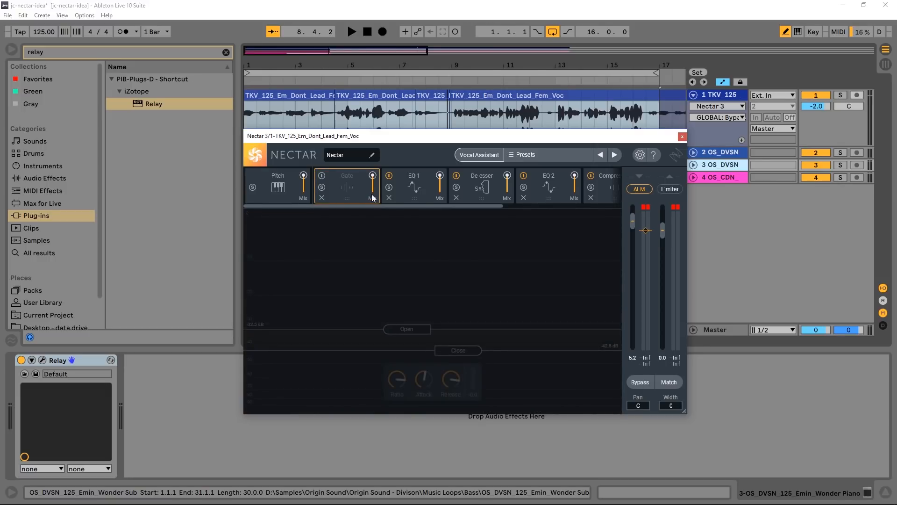
pyautogui.click(842, 95)
pyautogui.press('space')
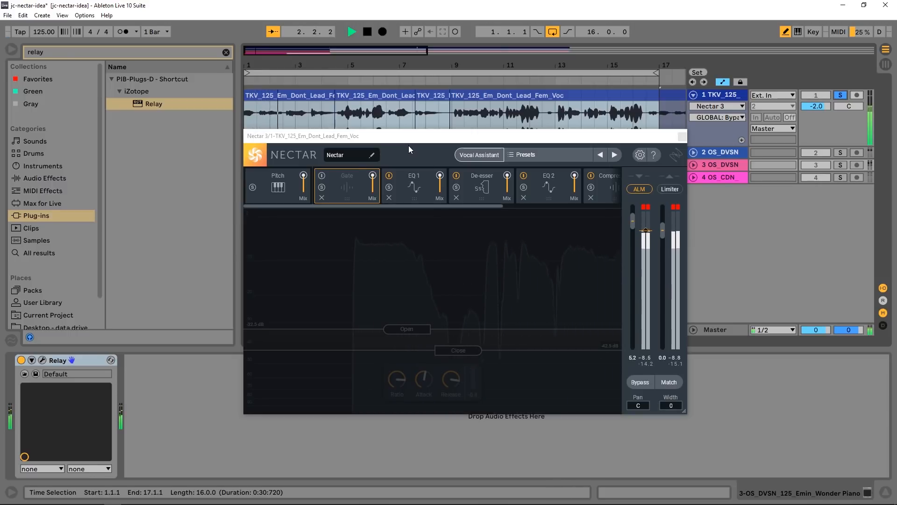
pyautogui.press('space')
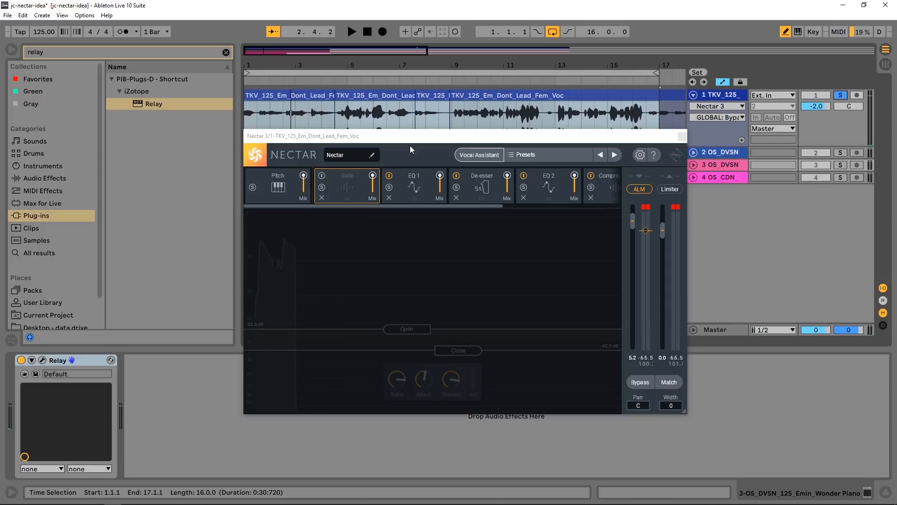
# Step: Enable the Gate module, audition the soloed vocal, and lower the gate's Close threshold to about -48.9 dB
pyautogui.click(322, 176)
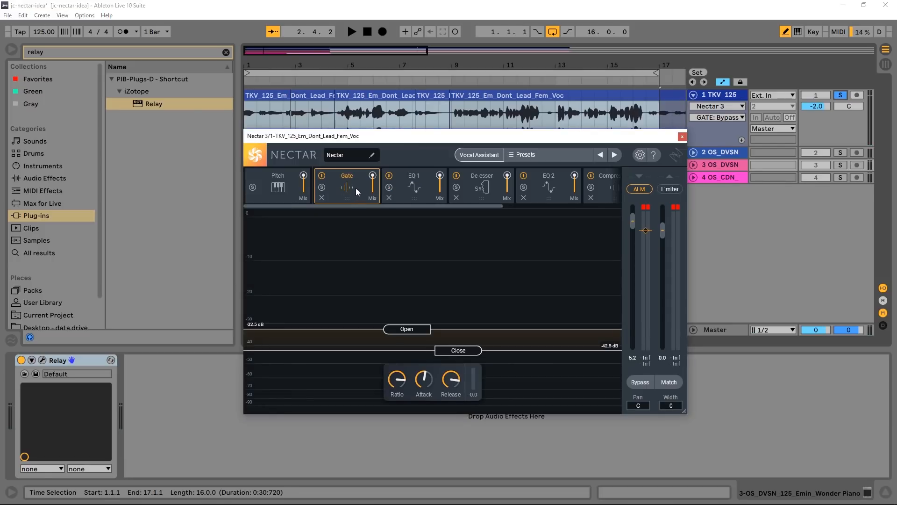
pyautogui.press('space')
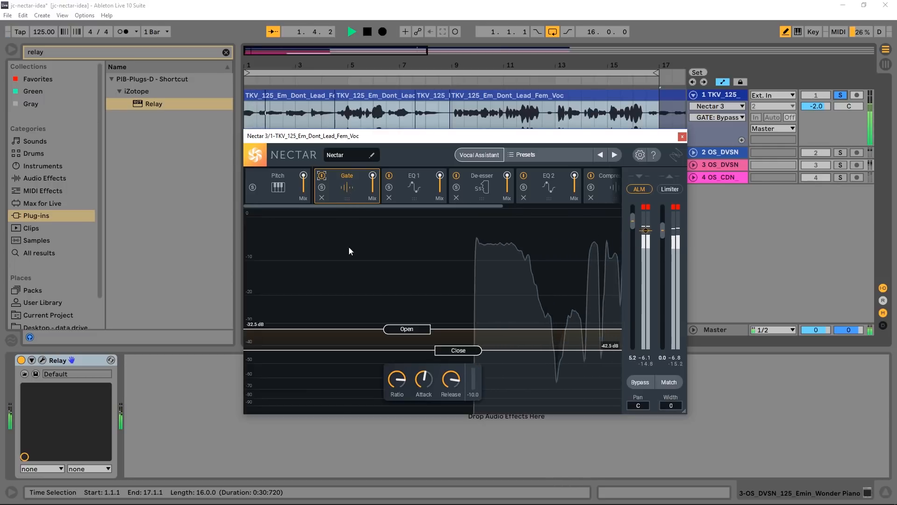
pyautogui.press('space')
pyautogui.moveTo(459, 353); pyautogui.dragTo(459, 363)
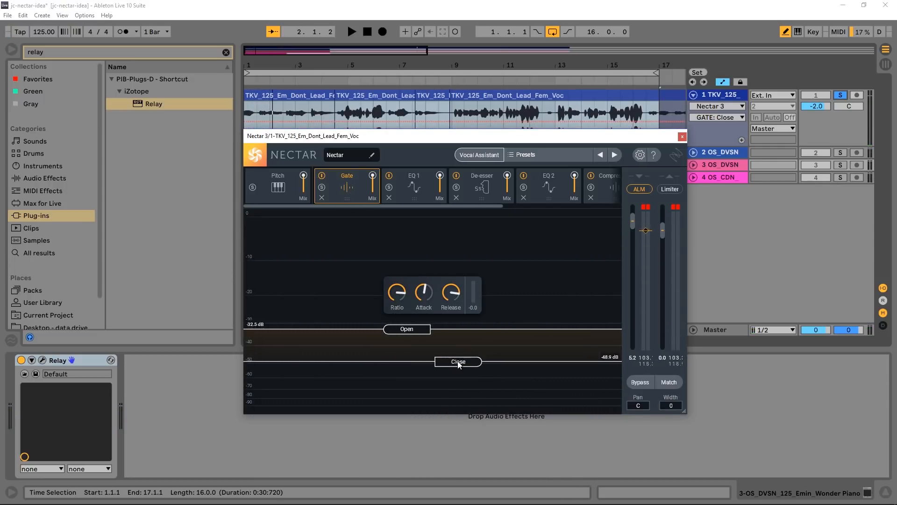
pyautogui.press('space')
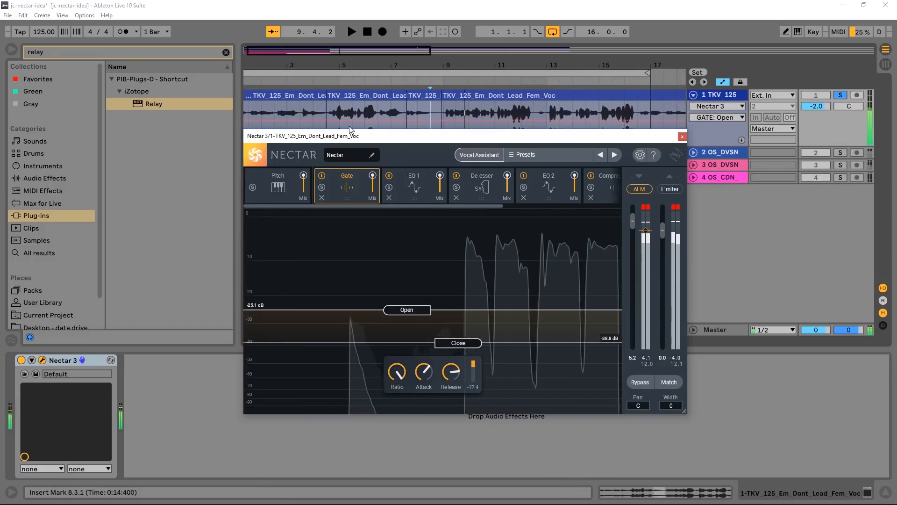
# Step: Raise the gate's Open threshold to -24.2 dB, bringing Close to -38.0 dB, while auditioning the vocal
pyautogui.click(322, 97)
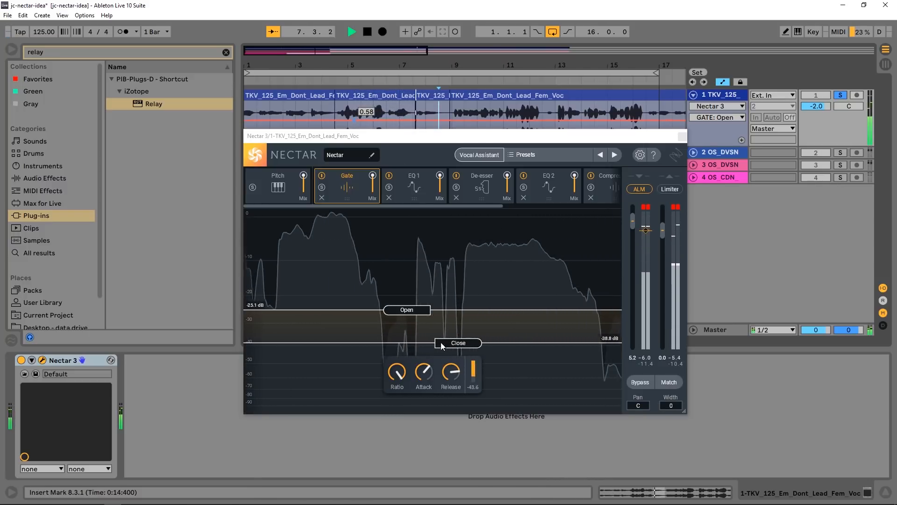
pyautogui.moveTo(423, 312); pyautogui.dragTo(424, 309)
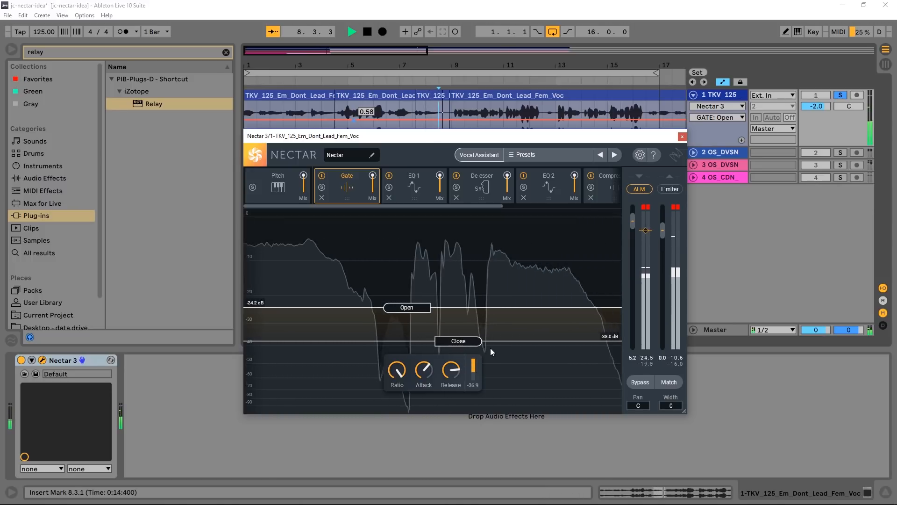
pyautogui.press('space')
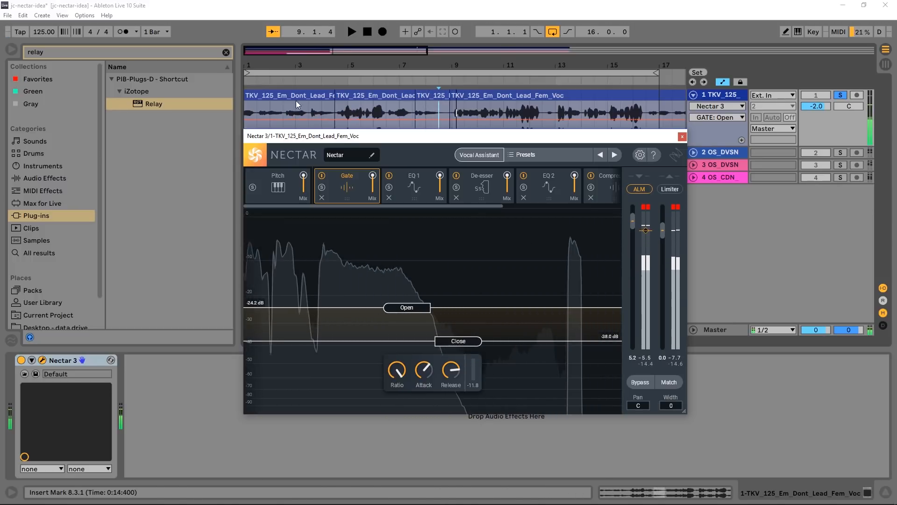
# Step: Replay the vocal from the start of the loop and lower the gate's Close threshold to -43.7 dB
pyautogui.click(262, 73)
pyautogui.press('space')
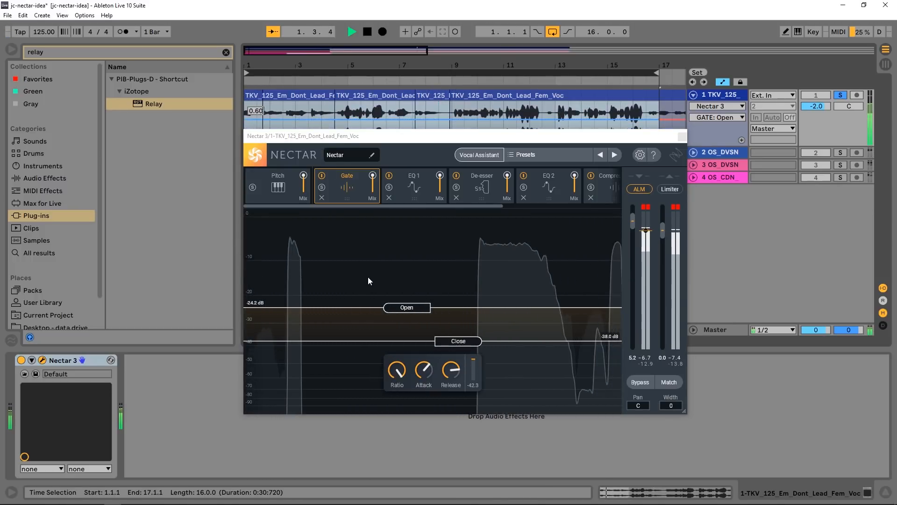
pyautogui.moveTo(461, 346); pyautogui.dragTo(464, 357)
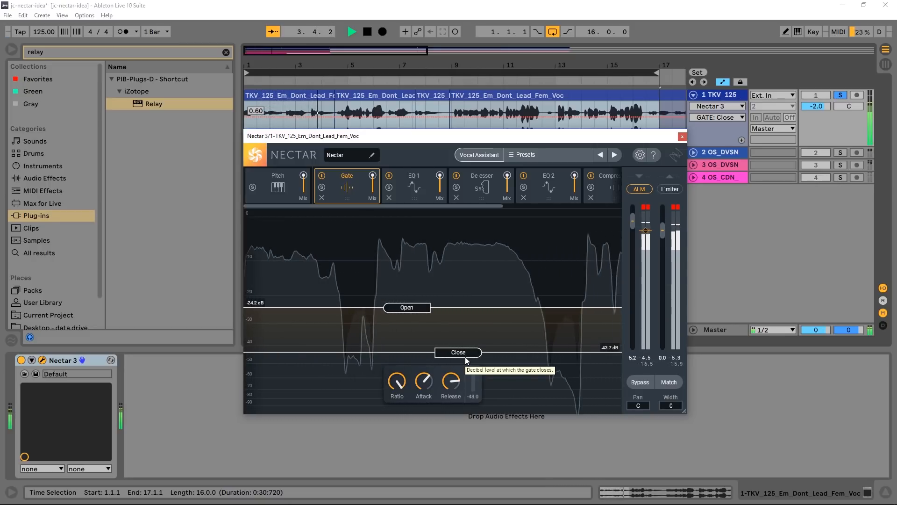
# Step: Raise the gate's Open threshold to -22.6 dB, bringing Close to -42.1 dB, and audition the soloed vocal from the loop start
pyautogui.press('space')
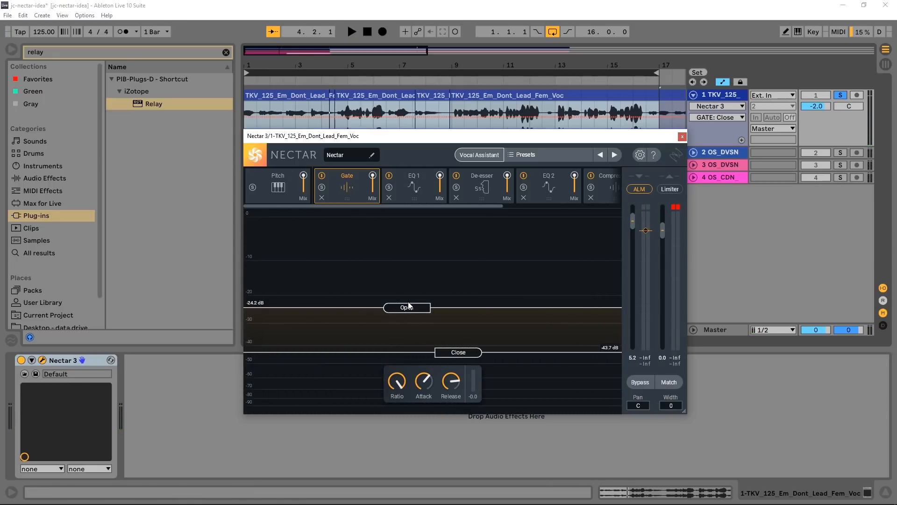
pyautogui.moveTo(415, 304); pyautogui.dragTo(422, 303)
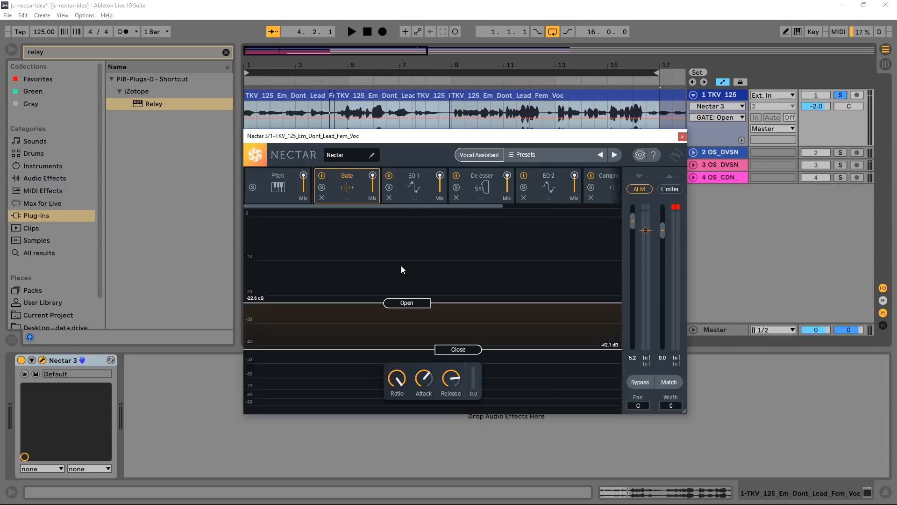
pyautogui.press('space')
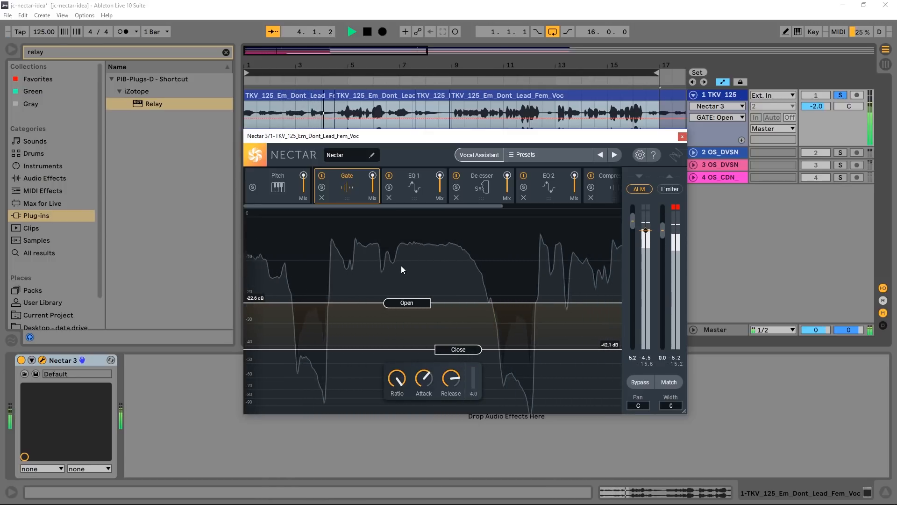
pyautogui.press('space')
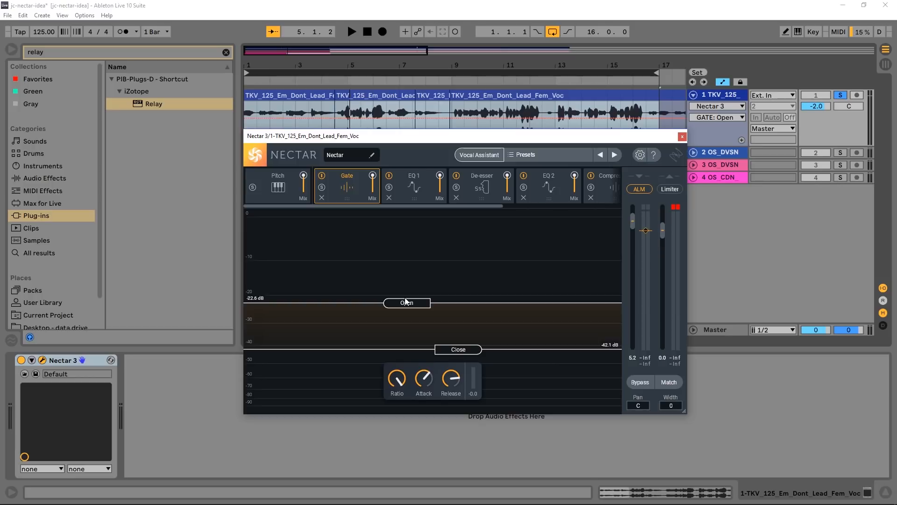
pyautogui.press('space')
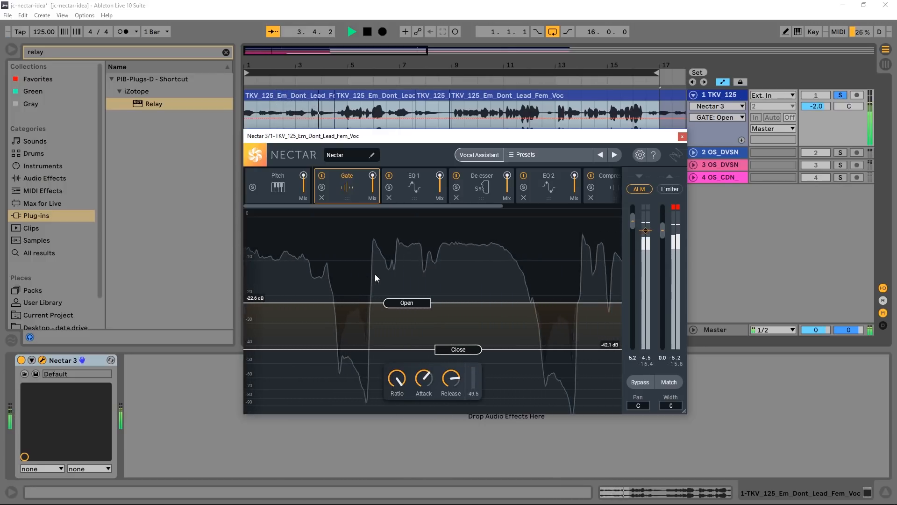
pyautogui.press('space')
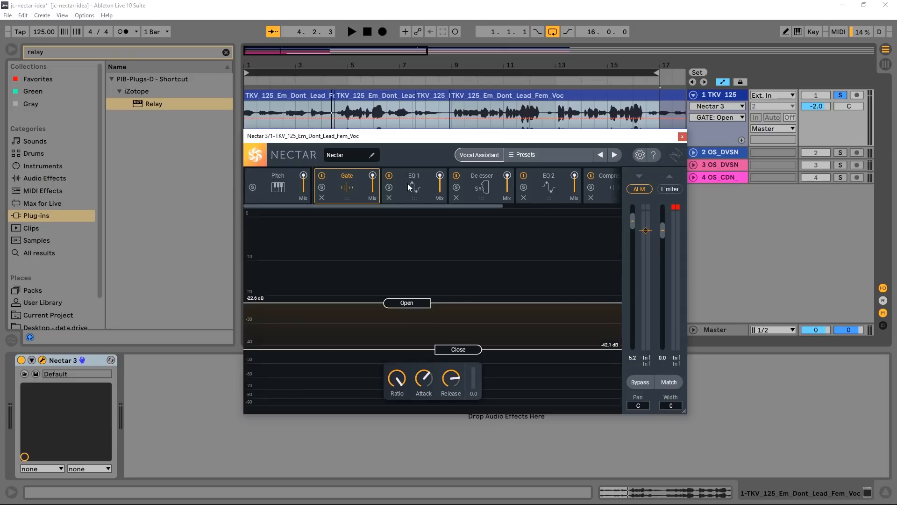
# Step: View the EQ 1 curve, and raise the De-esser's frequency to 5.1 kHz while auditioning the vocal
pyautogui.click(410, 183)
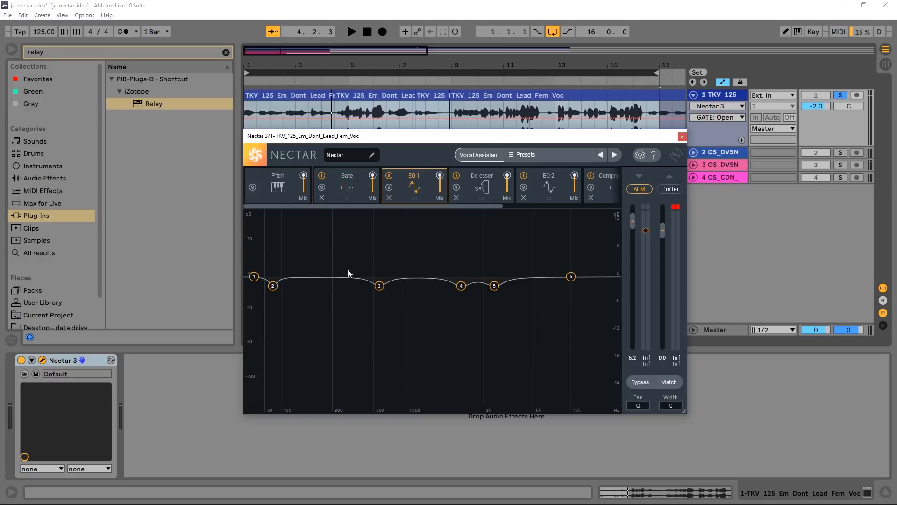
pyautogui.click(478, 191)
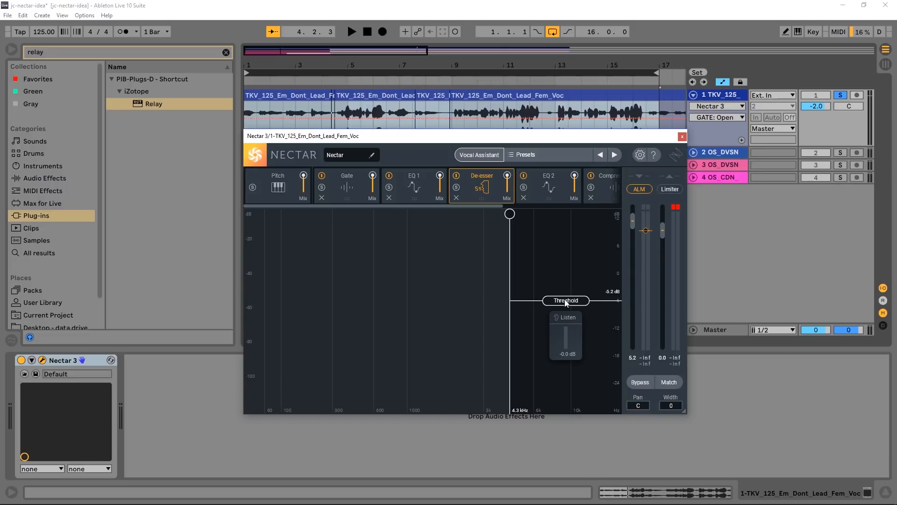
pyautogui.press('space')
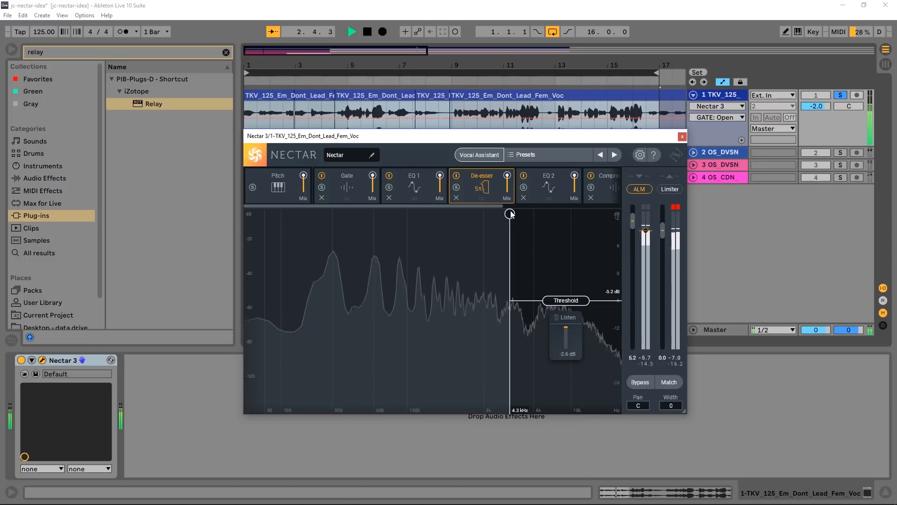
pyautogui.moveTo(509, 214); pyautogui.dragTo(522, 214)
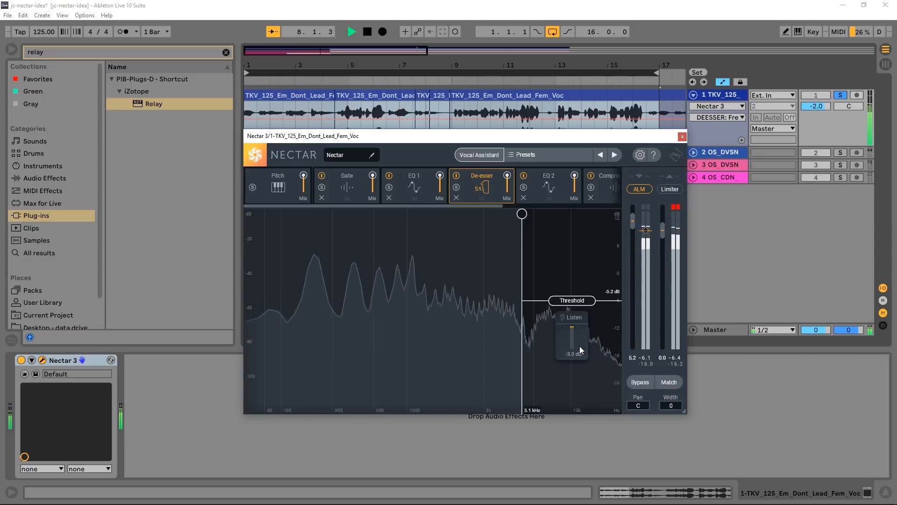
pyautogui.press('space')
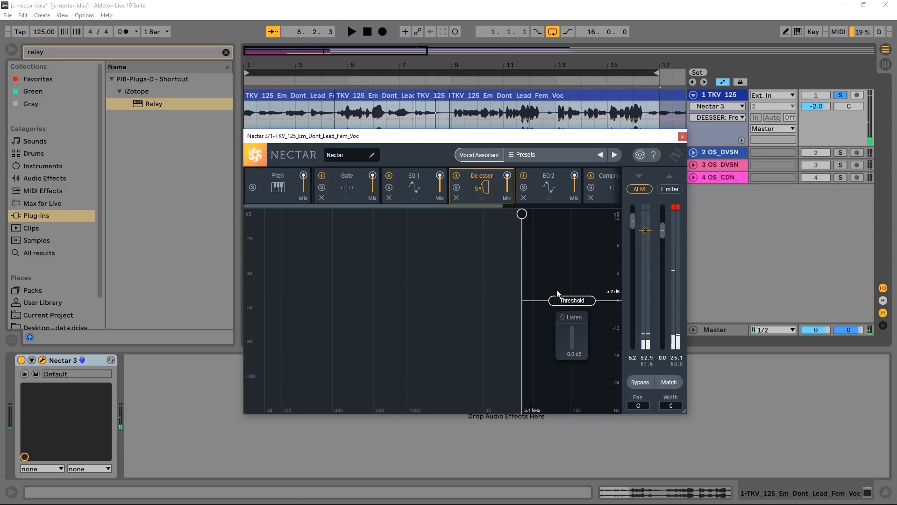
# Step: Enable EQ 2's band 1 as a Flat Highpass at 43 Hz and set its slope to 24 dB/oct
pyautogui.click(546, 180)
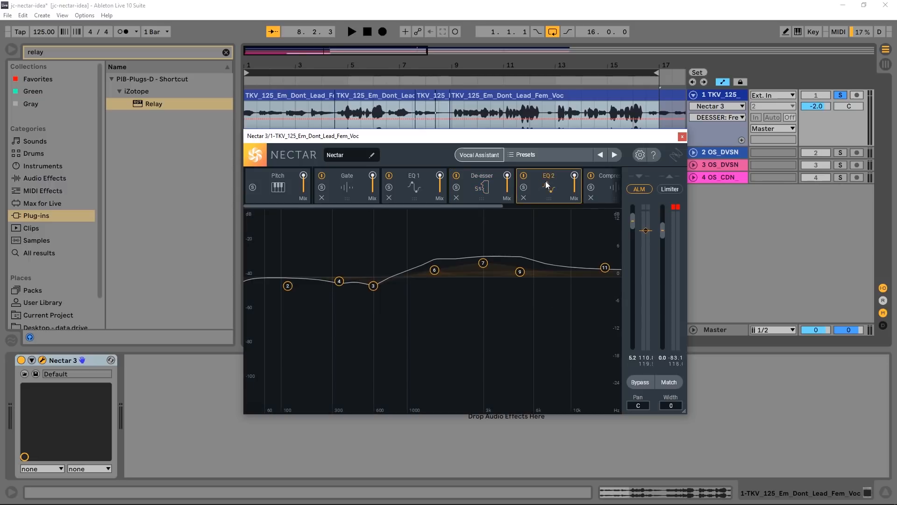
pyautogui.click(256, 277)
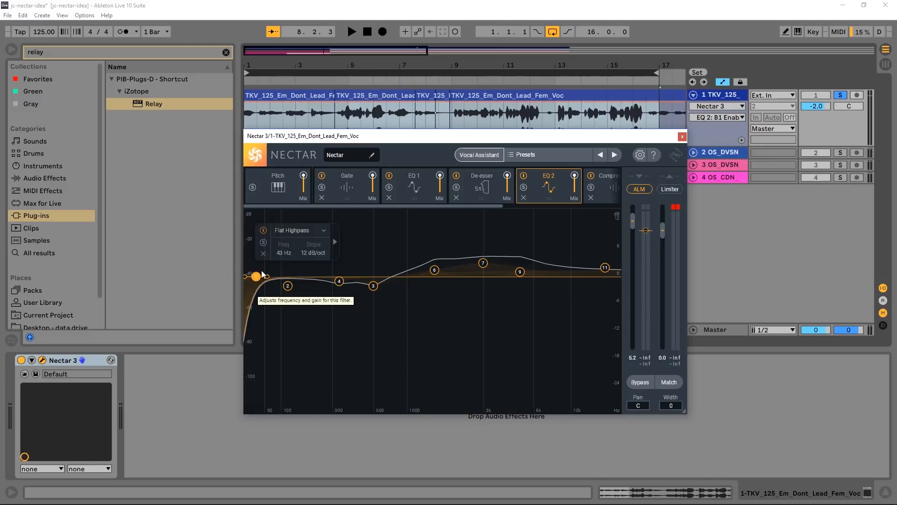
pyautogui.doubleClick(305, 253)
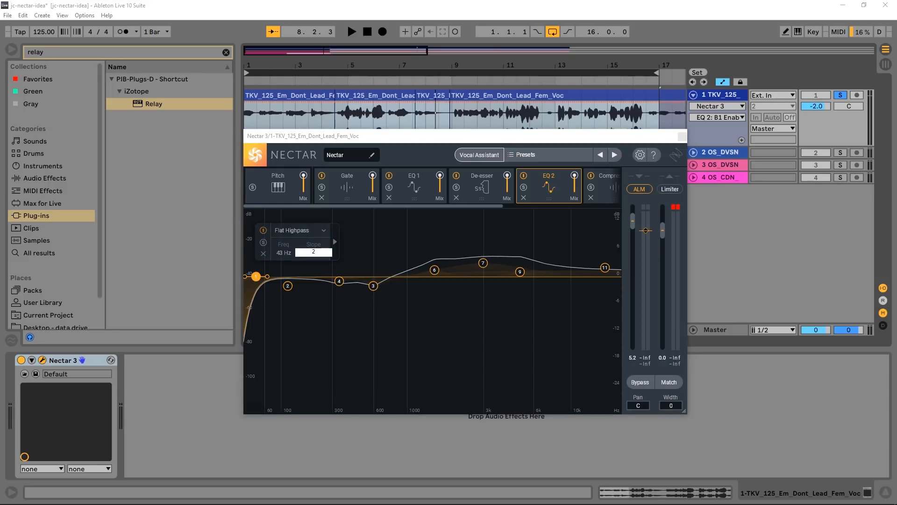
pyautogui.press('Return')
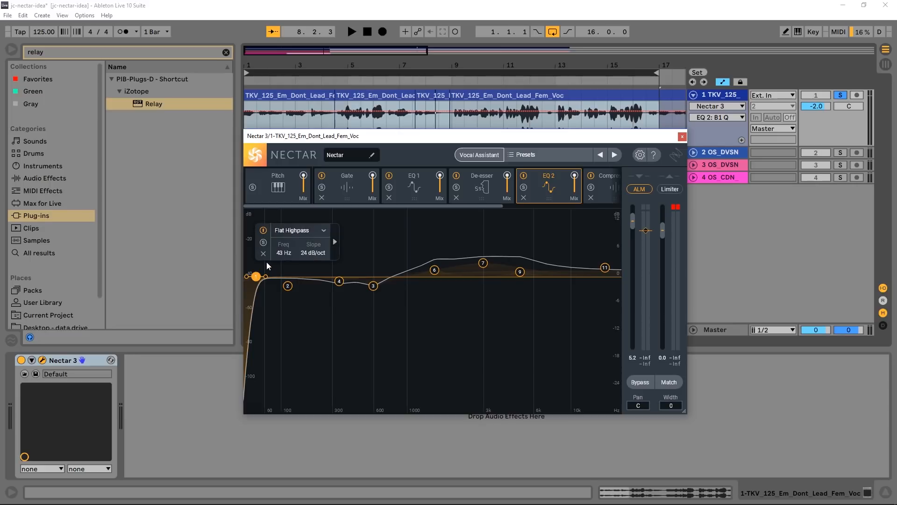
# Step: Switch on the highpass band's dynamic Freq mode in EQ 2 and audition how the filter follows the vocal
pyautogui.click(335, 242)
pyautogui.click(349, 252)
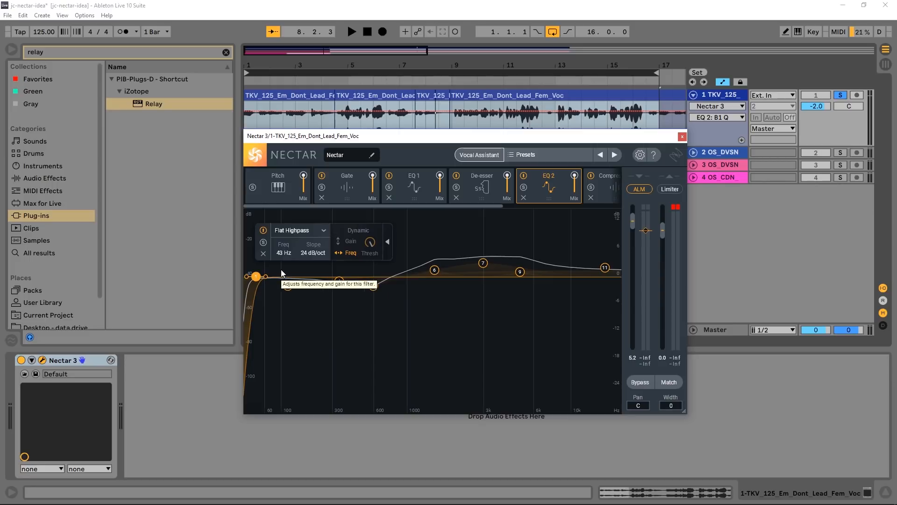
pyautogui.press('space')
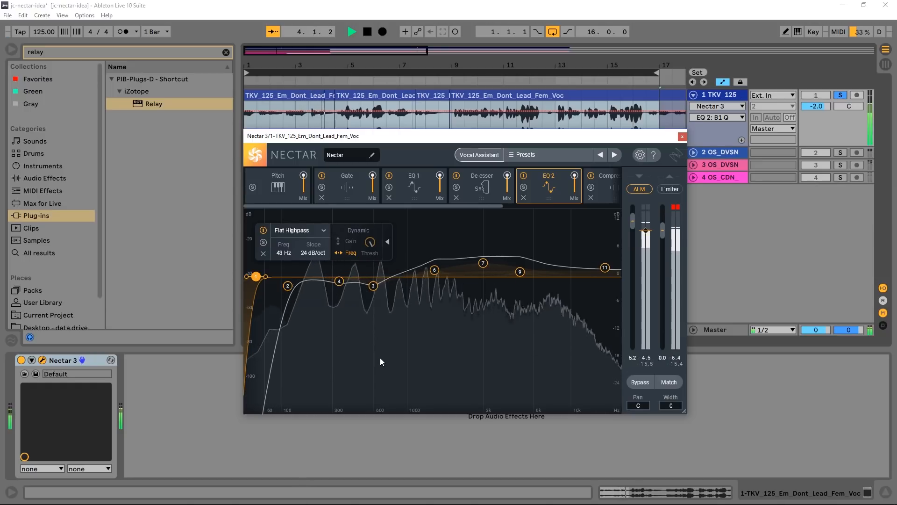
pyautogui.press('space')
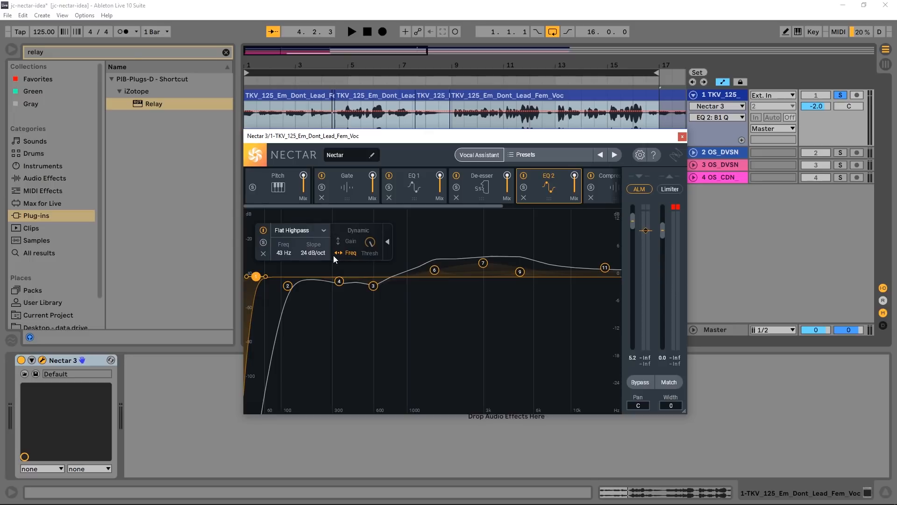
# Step: Raise the Reverb module's mix to 30% and lengthen its decay while auditioning the vocal
pyautogui.moveTo(410, 208); pyautogui.dragTo(526, 207)
pyautogui.click(535, 190)
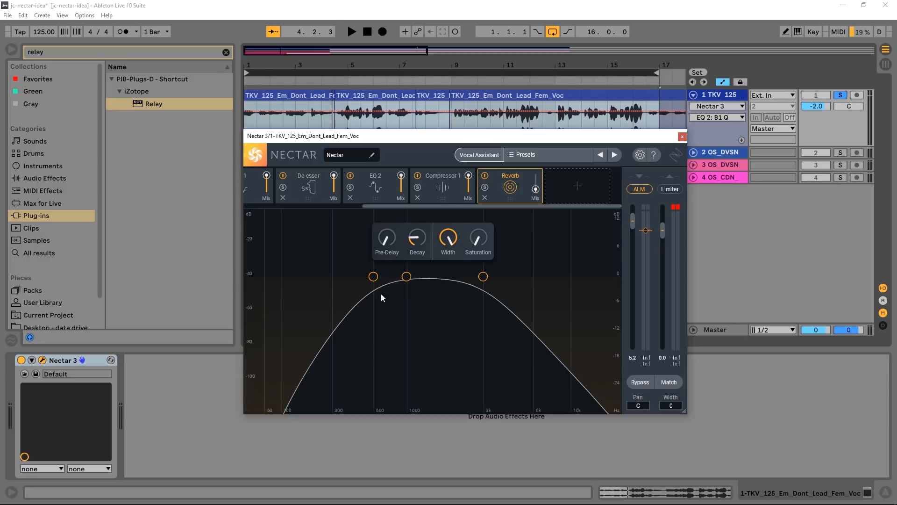
pyautogui.click(536, 189)
pyautogui.press('space')
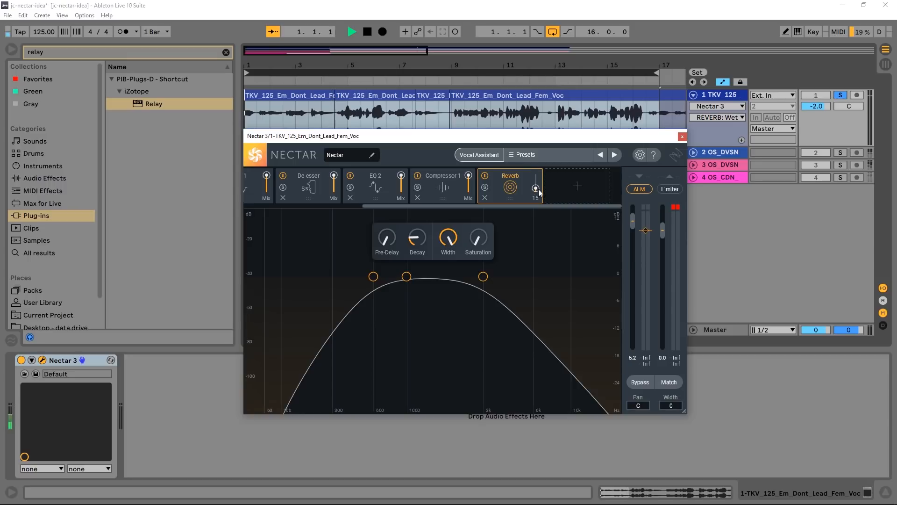
pyautogui.moveTo(538, 189); pyautogui.dragTo(538, 186)
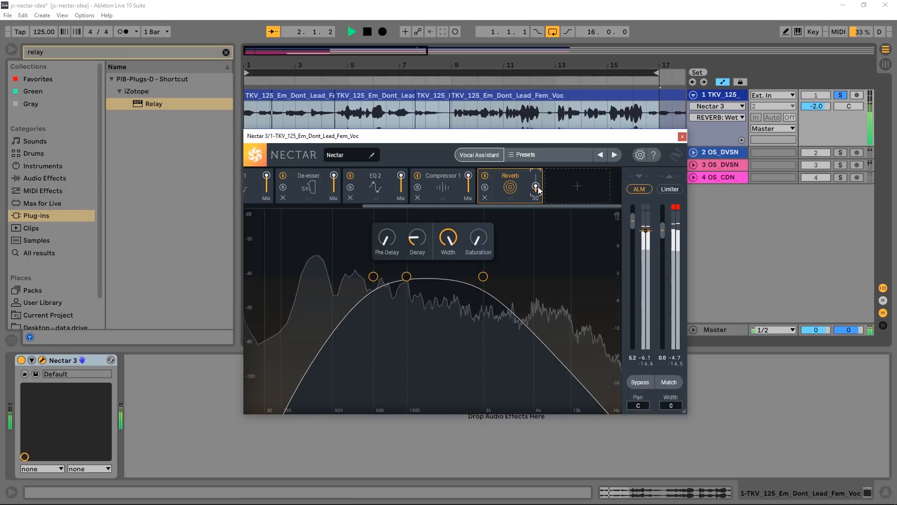
pyautogui.moveTo(414, 242)
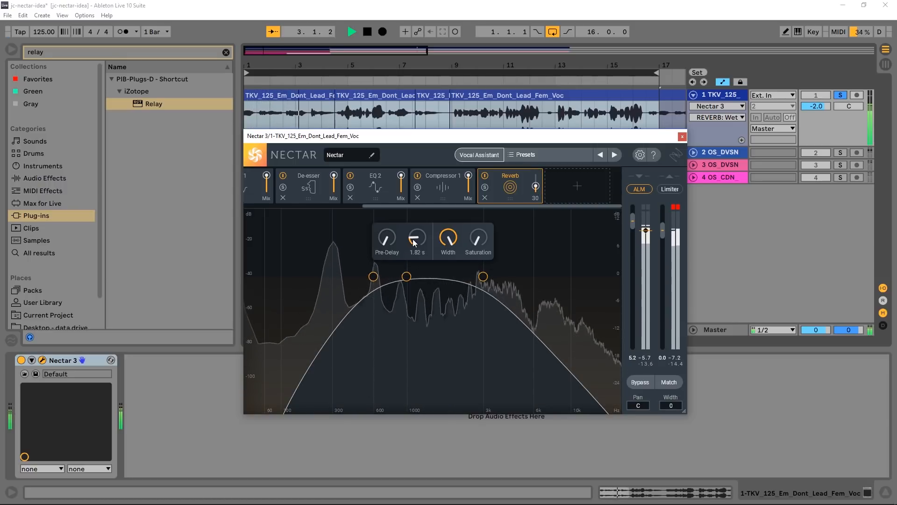
pyautogui.moveTo(414, 241); pyautogui.dragTo(414, 237)
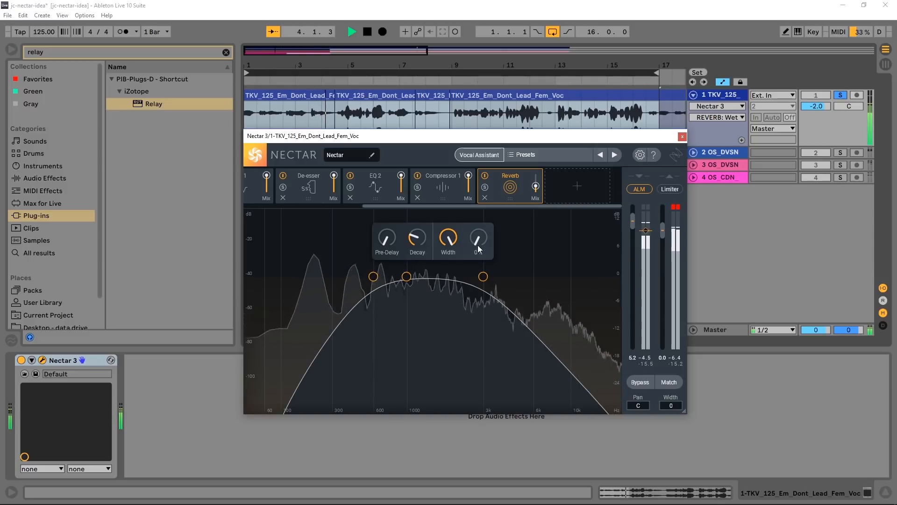
pyautogui.press('space')
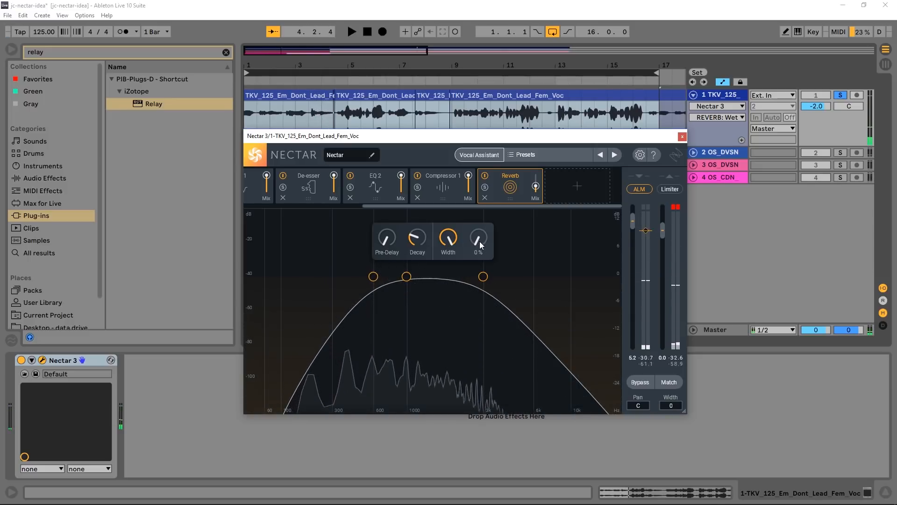
# Step: Add a little reverb saturation, set the decay to 1.91 s, and lower the reverb mix while auditioning the vocal
pyautogui.press('space')
pyautogui.moveTo(479, 240); pyautogui.dragTo(477, 237)
pyautogui.moveTo(421, 237); pyautogui.dragTo(422, 239)
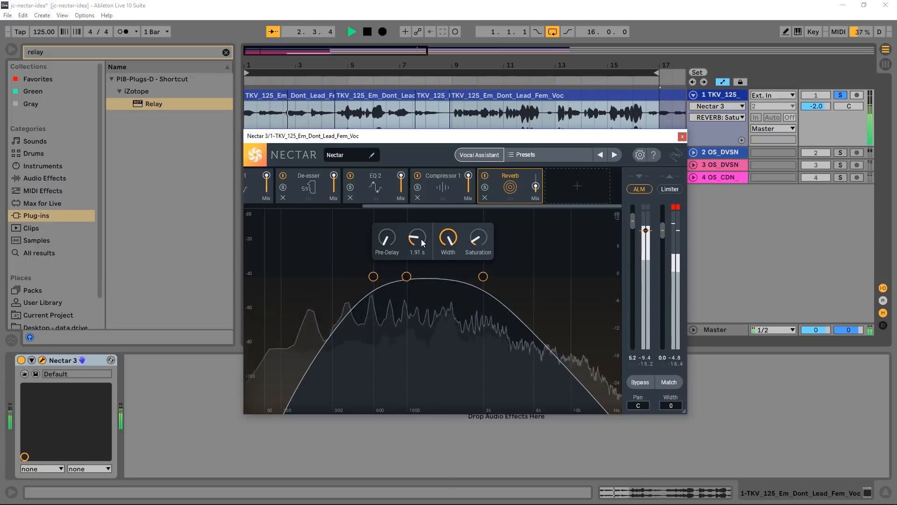
pyautogui.moveTo(450, 239)
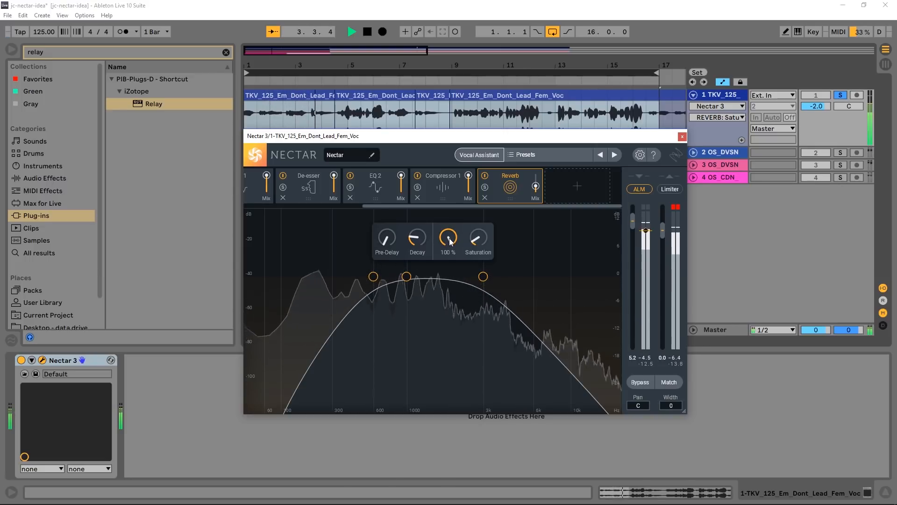
pyautogui.moveTo(535, 187); pyautogui.dragTo(534, 192)
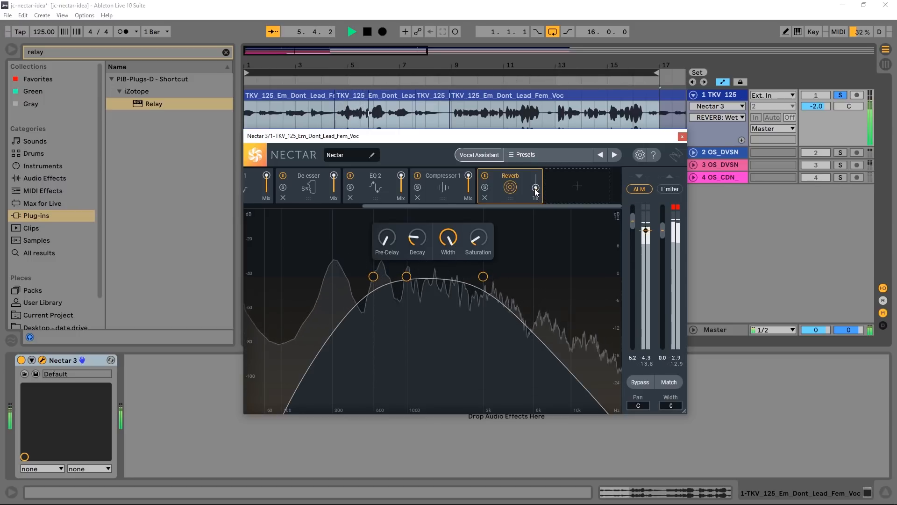
pyautogui.press('space')
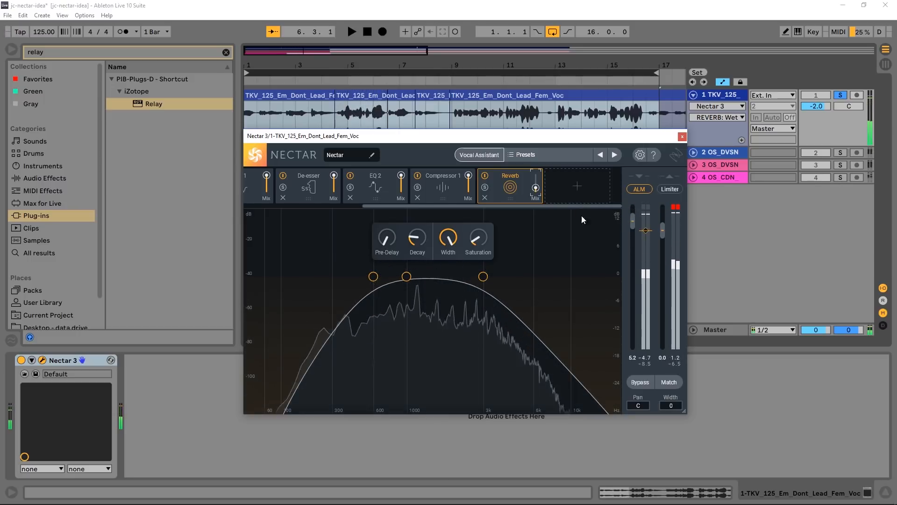
# Step: Add a Delay module to the effect chain and place it between Compressor 1 and Reverb
pyautogui.click(568, 191)
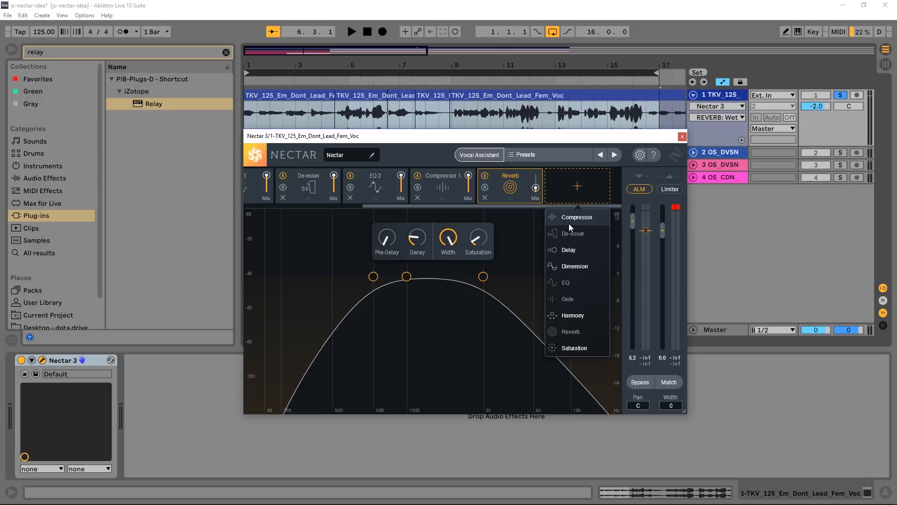
pyautogui.click(576, 254)
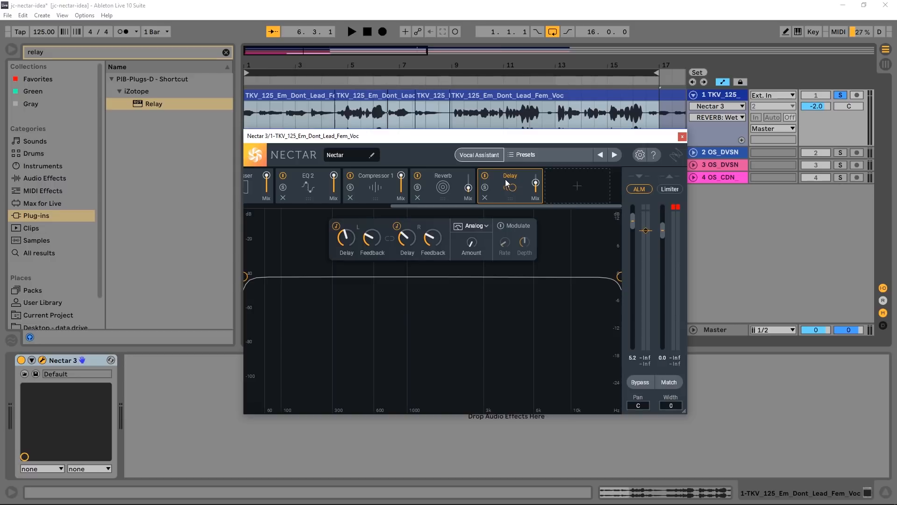
pyautogui.moveTo(506, 179); pyautogui.dragTo(432, 187)
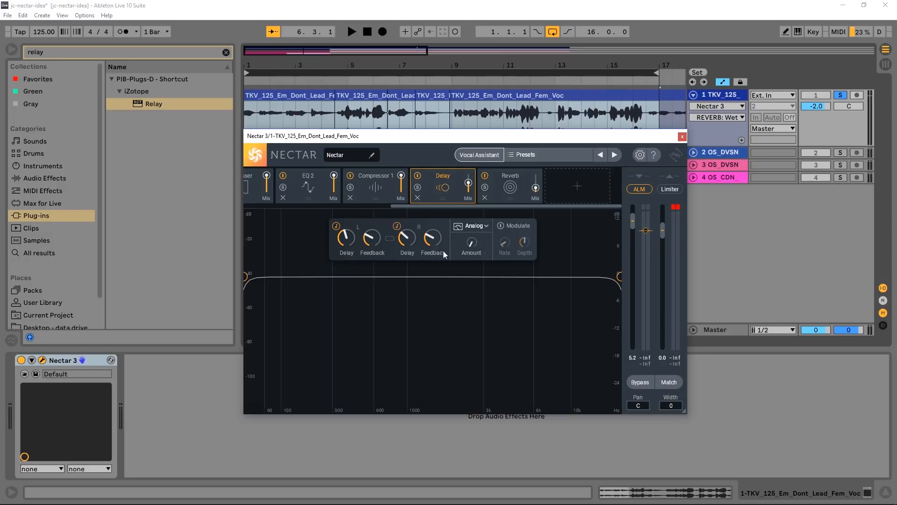
# Step: Keep the delay type at Analog, set its Amount to 10%, and lower the delay mix while auditioning the vocal
pyautogui.click(473, 226)
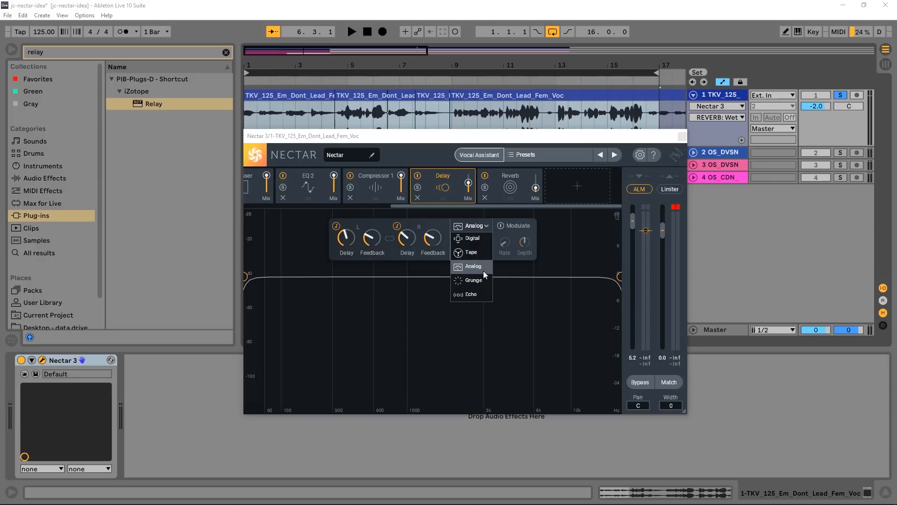
pyautogui.click(476, 227)
pyautogui.moveTo(473, 246); pyautogui.dragTo(473, 234)
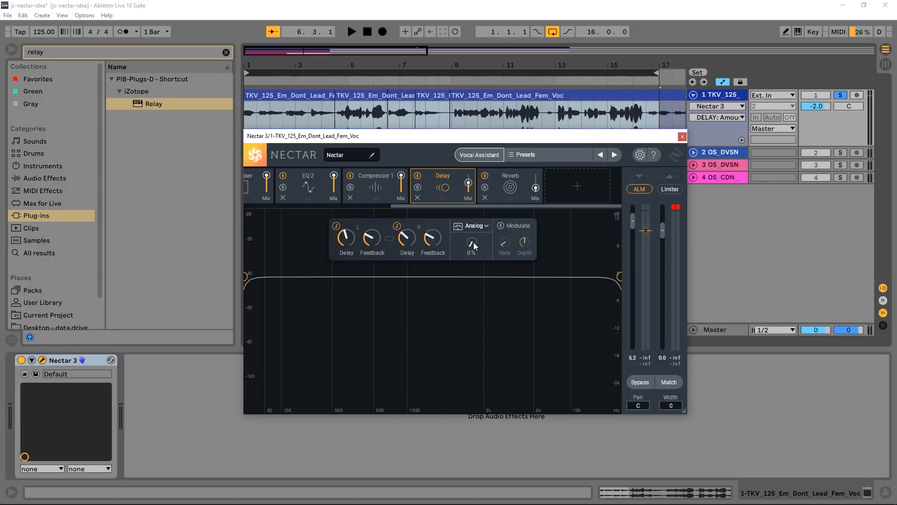
pyautogui.press('space')
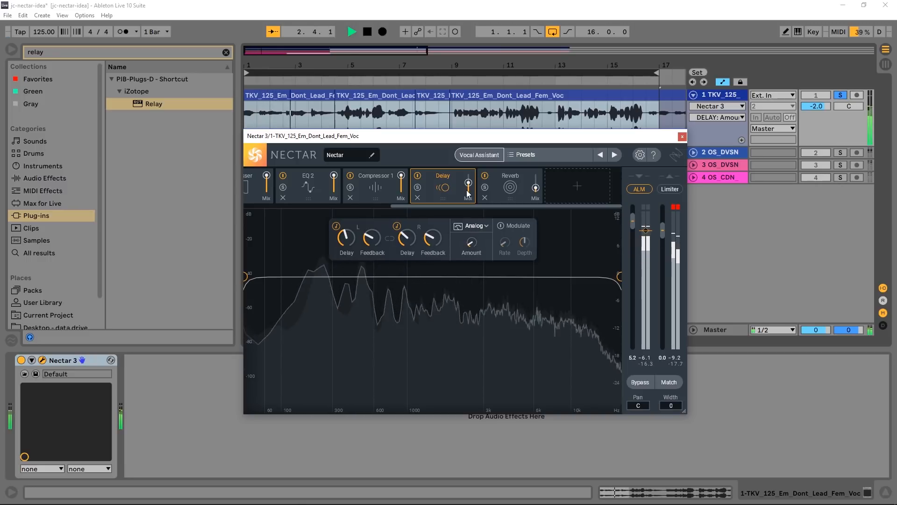
pyautogui.moveTo(468, 183); pyautogui.dragTo(468, 190)
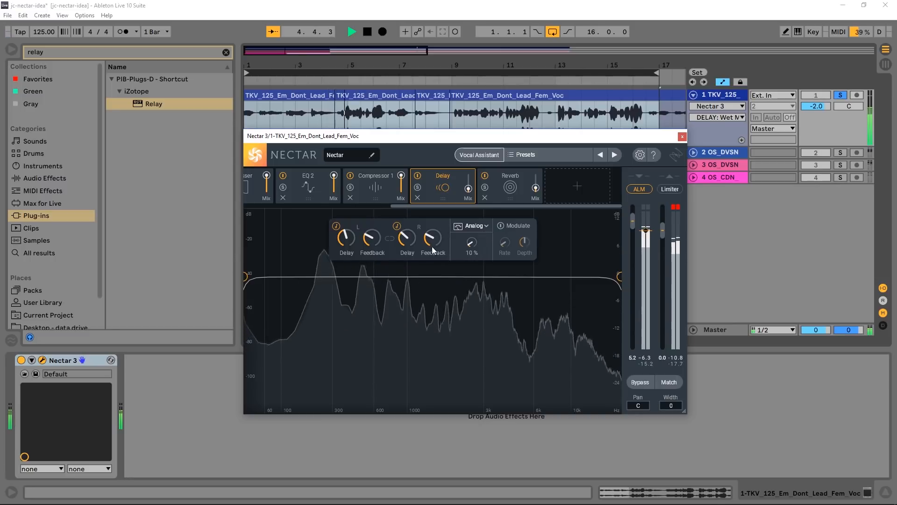
# Step: Set the delay's right-channel feedback to 29% and switch the delay type to Echo
pyautogui.moveTo(428, 244); pyautogui.dragTo(426, 246)
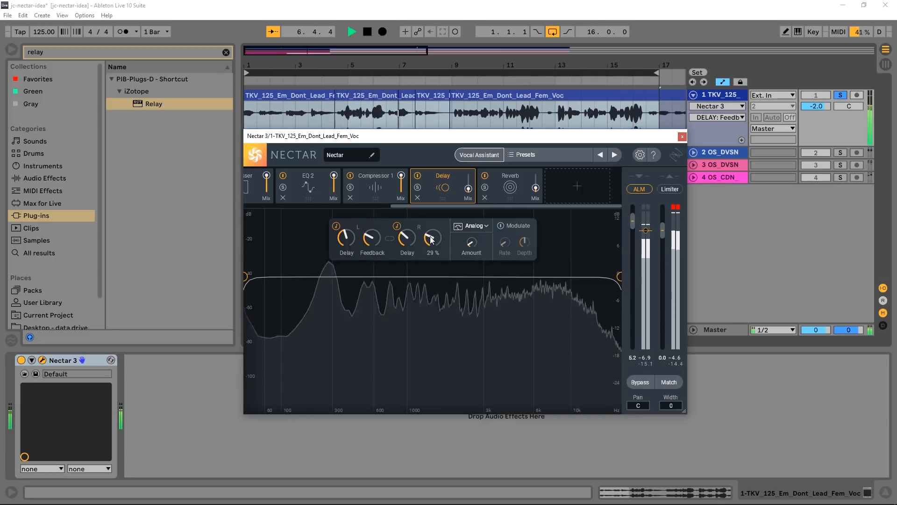
pyautogui.moveTo(430, 241); pyautogui.dragTo(432, 237)
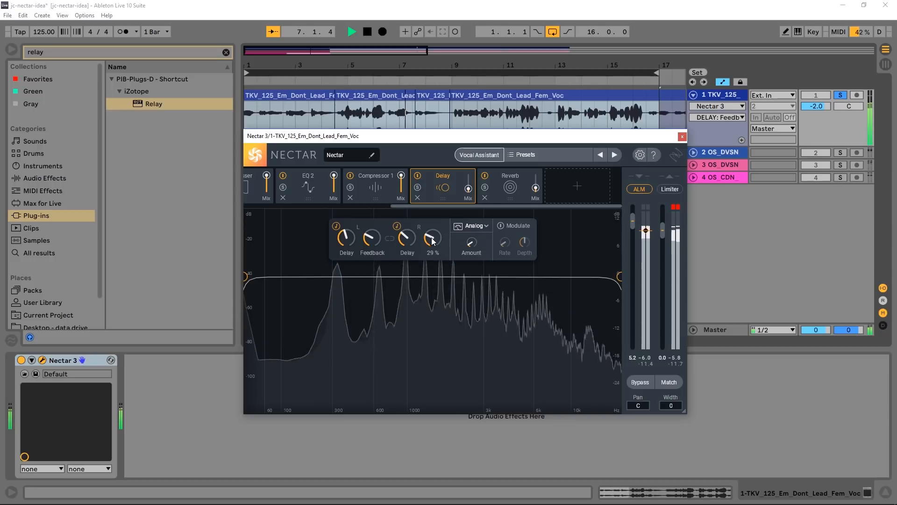
pyautogui.click(475, 226)
pyautogui.click(472, 293)
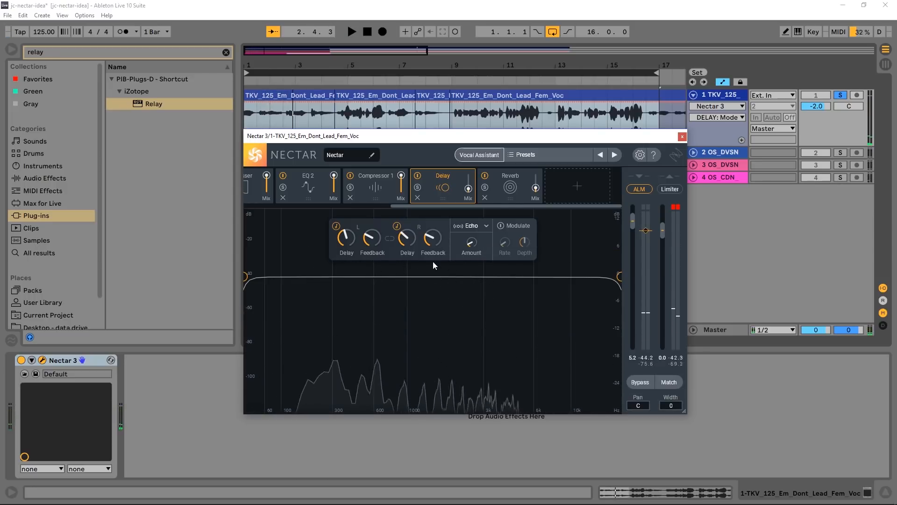
pyautogui.moveTo(363, 246)
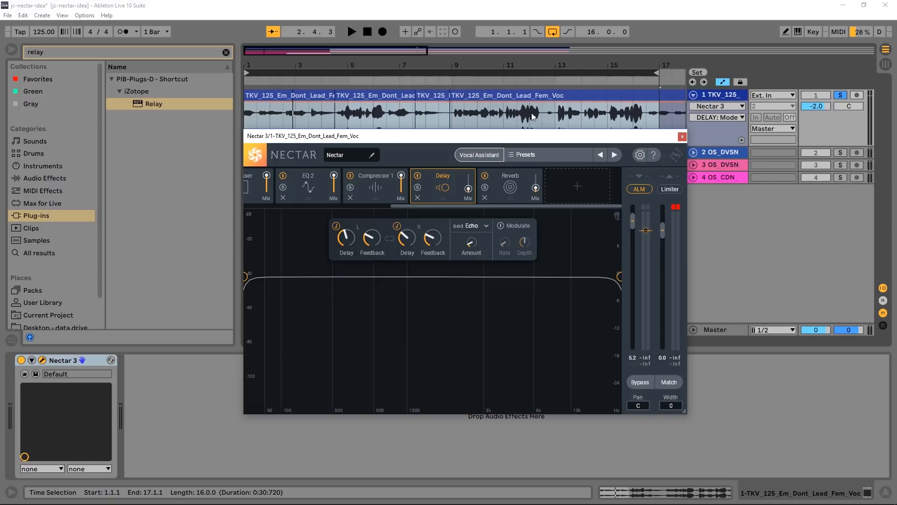
# Step: Add a Harmony module to the effect chain and place it between Compressor 1 and Delay
pyautogui.click(580, 185)
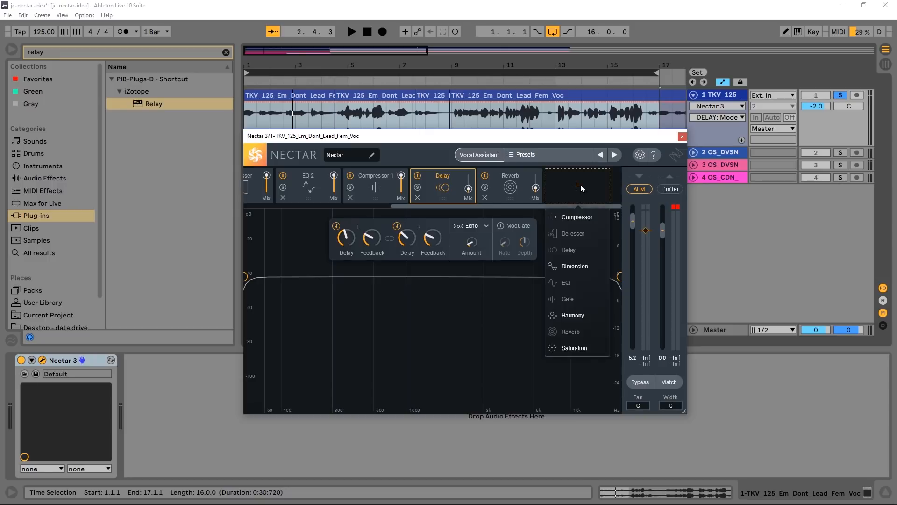
pyautogui.click(573, 316)
pyautogui.moveTo(503, 181); pyautogui.dragTo(373, 192)
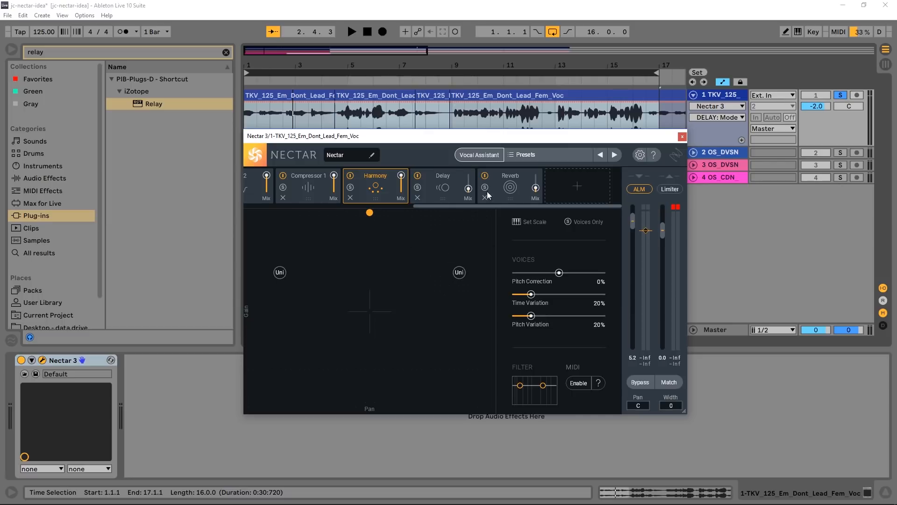
# Step: Solo the Harmony module and audition the vocal with its two default unison voices
pyautogui.click(350, 187)
pyautogui.press('space')
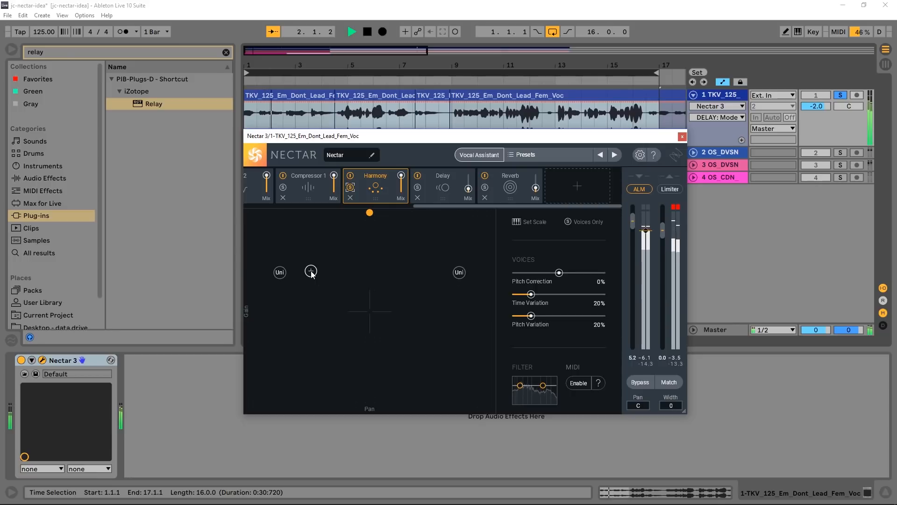
pyautogui.press('space')
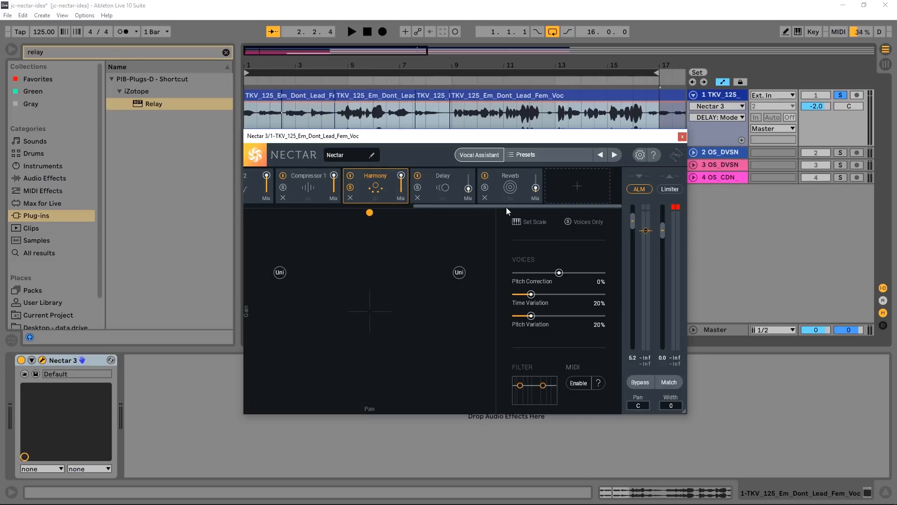
pyautogui.moveTo(506, 206)
pyautogui.mouseDown()
pyautogui.moveTo(229, 212)
pyautogui.moveTo(504, 210)
pyautogui.mouseUp()
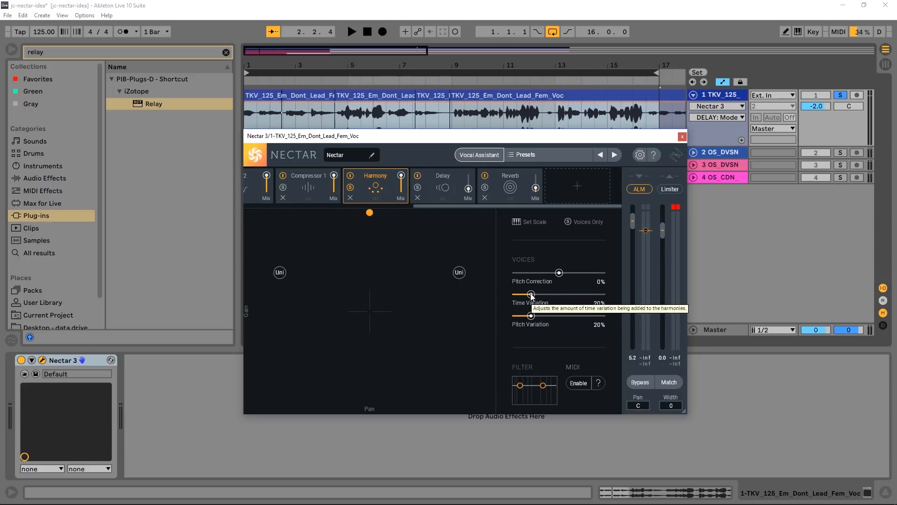
# Step: Try the harmony's Time Variation and Pitch Variation at 100% each, auditioning the vocal after each change
pyautogui.moveTo(531, 295); pyautogui.dragTo(595, 298)
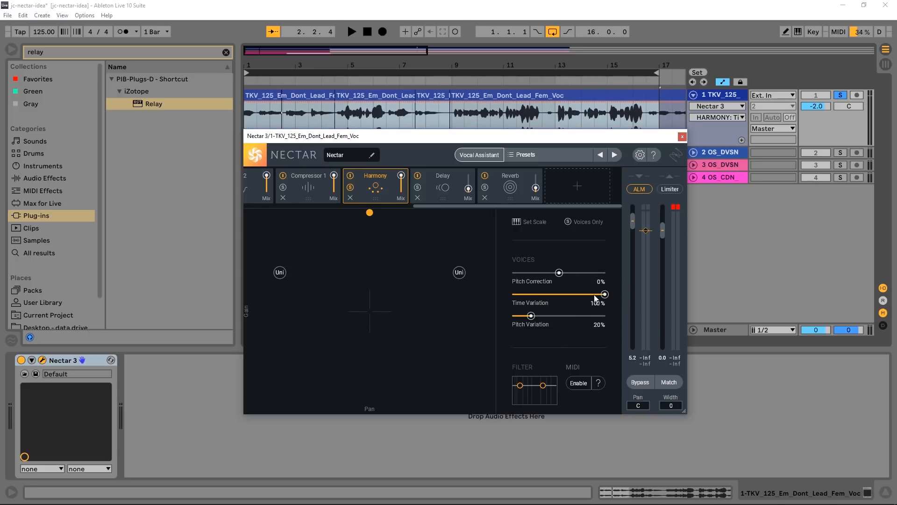
pyautogui.press('space')
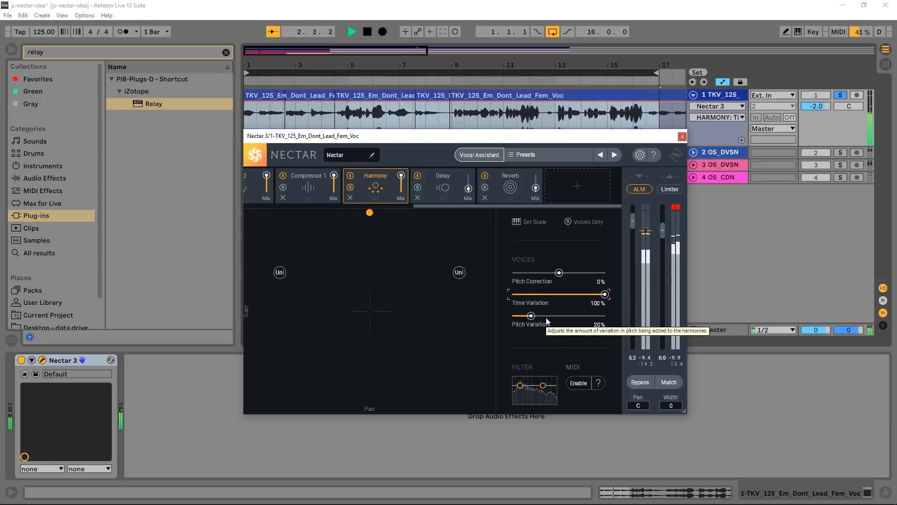
pyautogui.press('space')
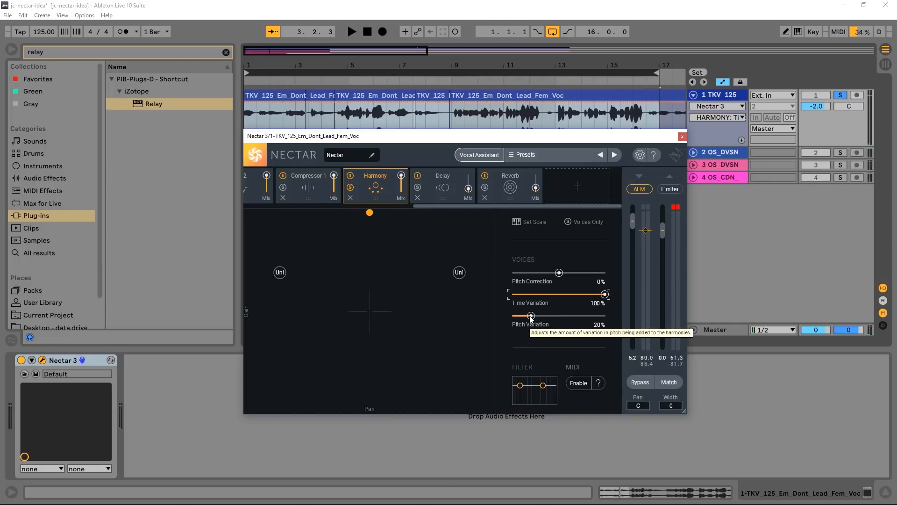
pyautogui.moveTo(531, 316); pyautogui.dragTo(603, 314)
pyautogui.press('space')
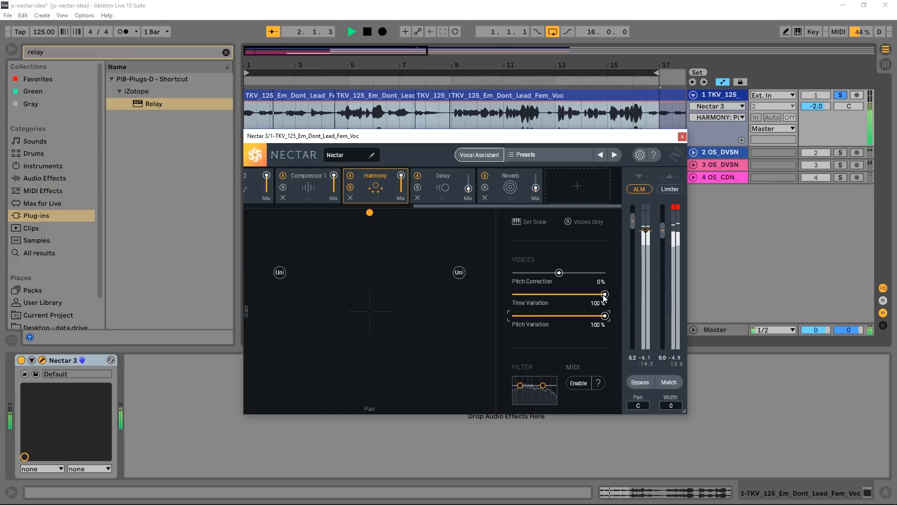
pyautogui.press('space')
# Step: Set the harmony's Pitch Variation to 24% and Time Variation to 70%, and audition the vocal
pyautogui.moveTo(605, 316); pyautogui.dragTo(530, 320)
pyautogui.moveTo(603, 294); pyautogui.dragTo(571, 300)
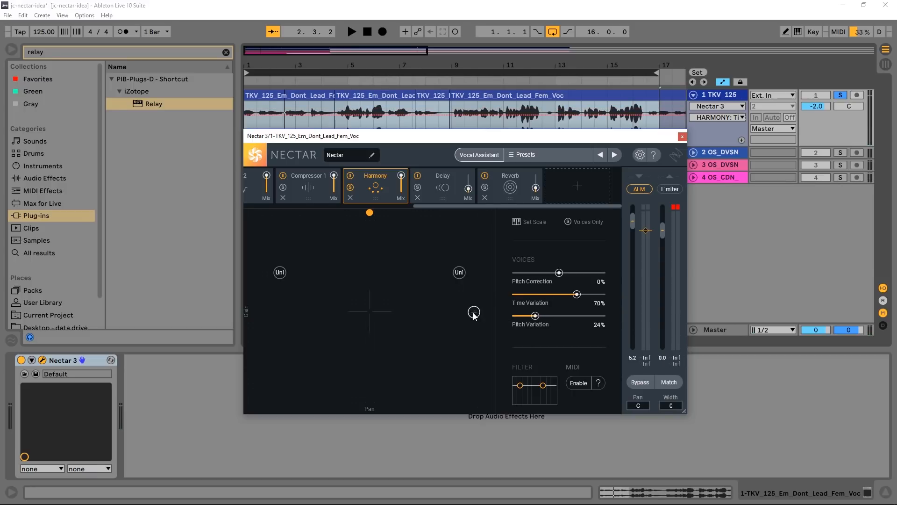
pyautogui.press('space')
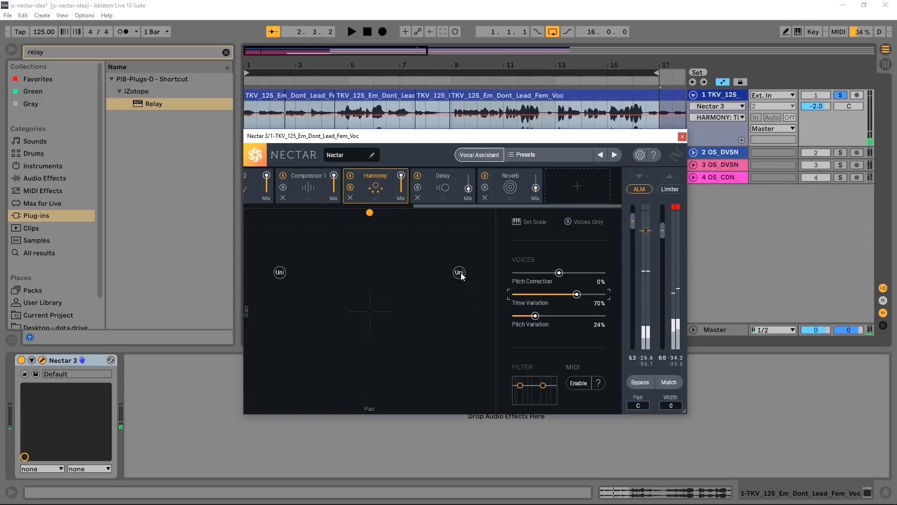
# Step: Move the right unison voice to gain -10.5, pan 89.5 and the left one to gain -7.7, pan -78.9 while auditioning
pyautogui.moveTo(461, 276); pyautogui.dragTo(479, 319)
pyautogui.press('space')
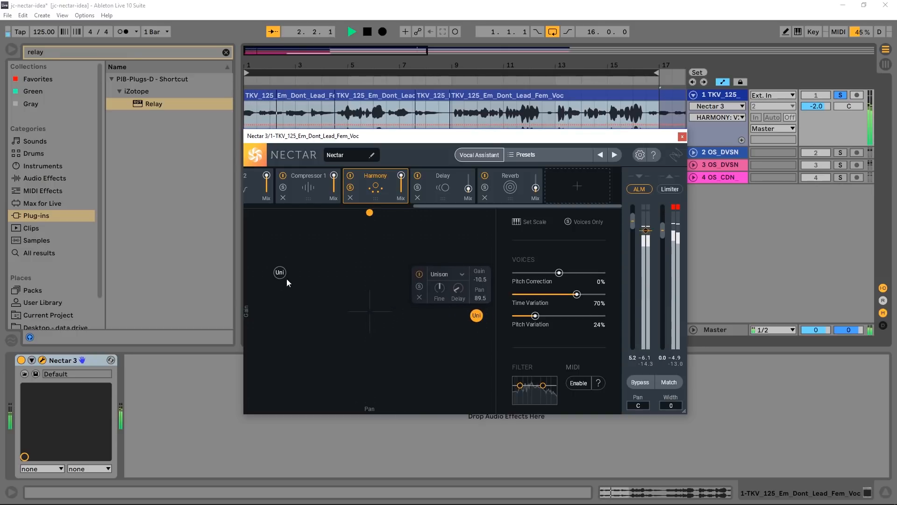
pyautogui.moveTo(280, 273); pyautogui.dragTo(275, 289)
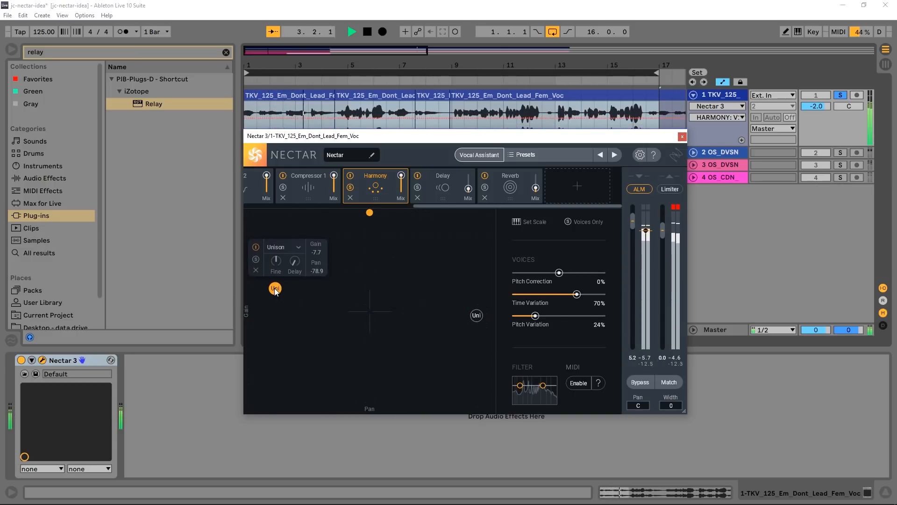
pyautogui.press('space')
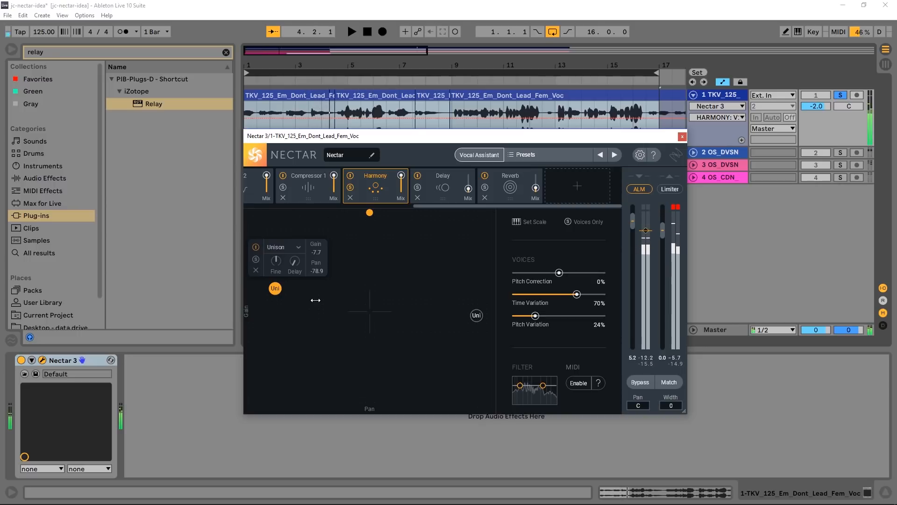
pyautogui.click(332, 293)
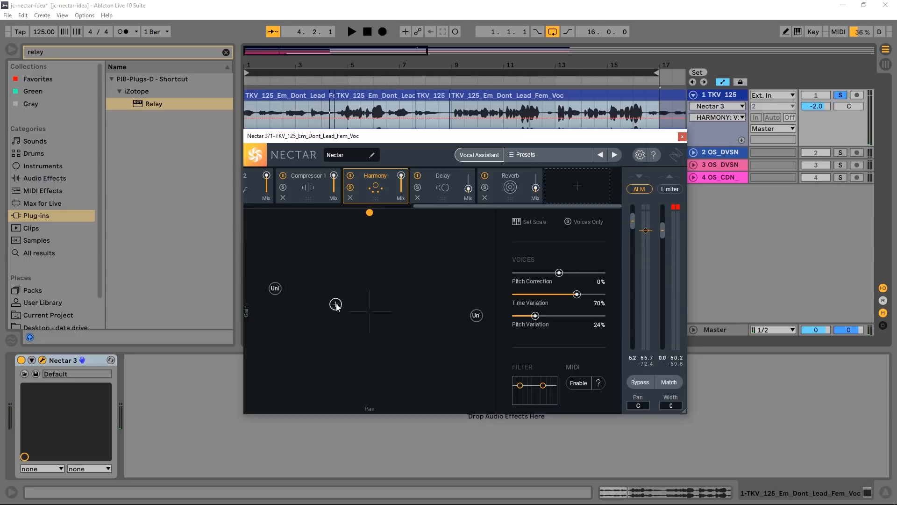
# Step: Add a third harmony voice at gain -6.4, pan -31.6, set its interval to +5, and audition it
pyautogui.click(336, 304)
pyautogui.moveTo(274, 274); pyautogui.dragTo(325, 279)
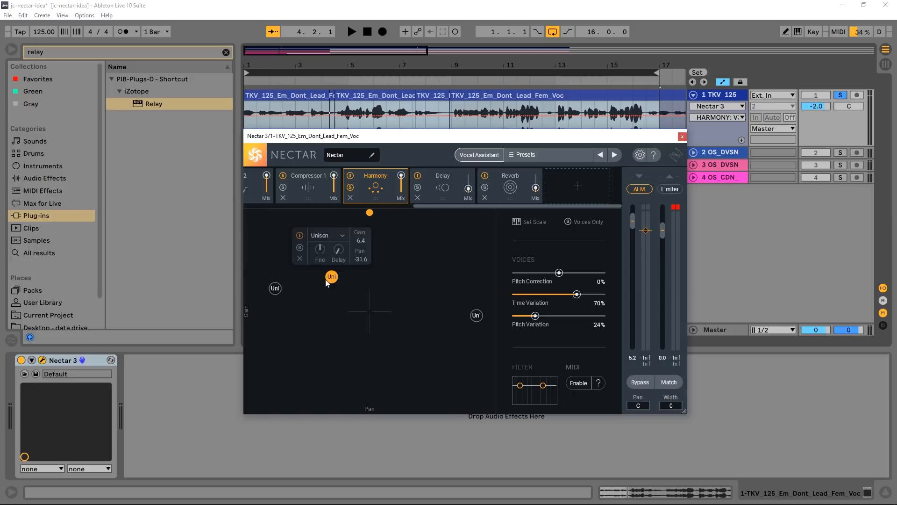
pyautogui.click(322, 236)
pyautogui.click(330, 317)
pyautogui.click(326, 236)
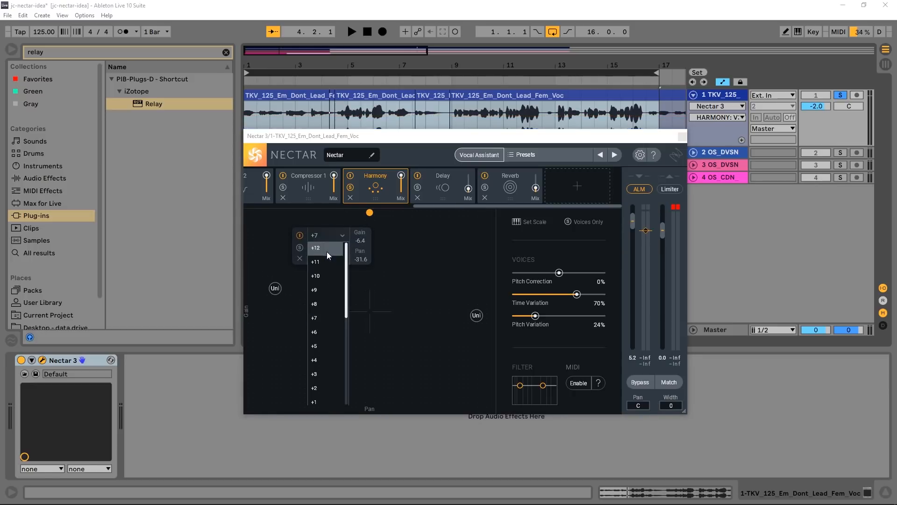
pyautogui.click(327, 347)
pyautogui.press('space')
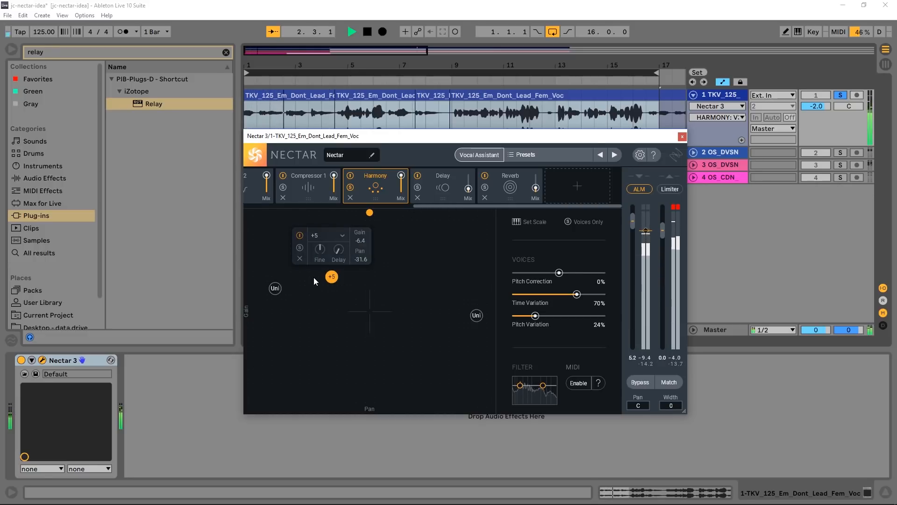
pyautogui.press('space')
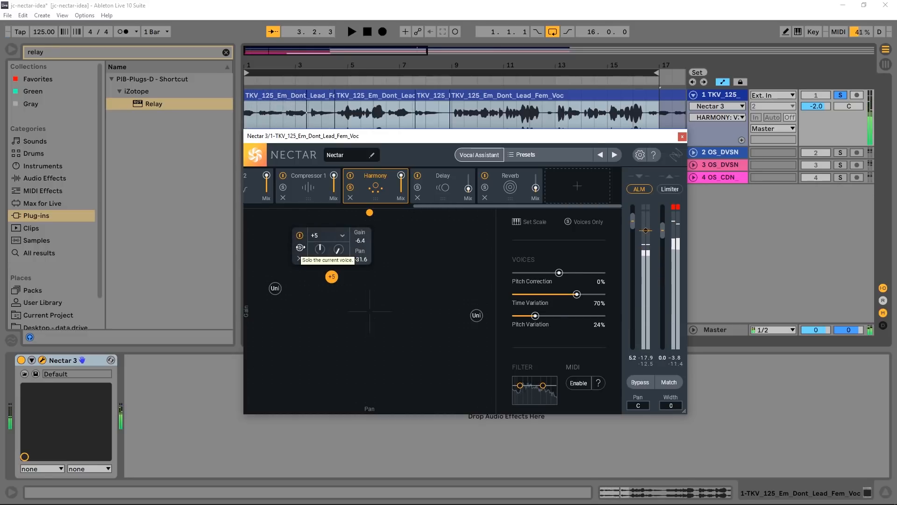
# Step: Solo the +5 harmony voice and lower its gain while auditioning it
pyautogui.click(300, 249)
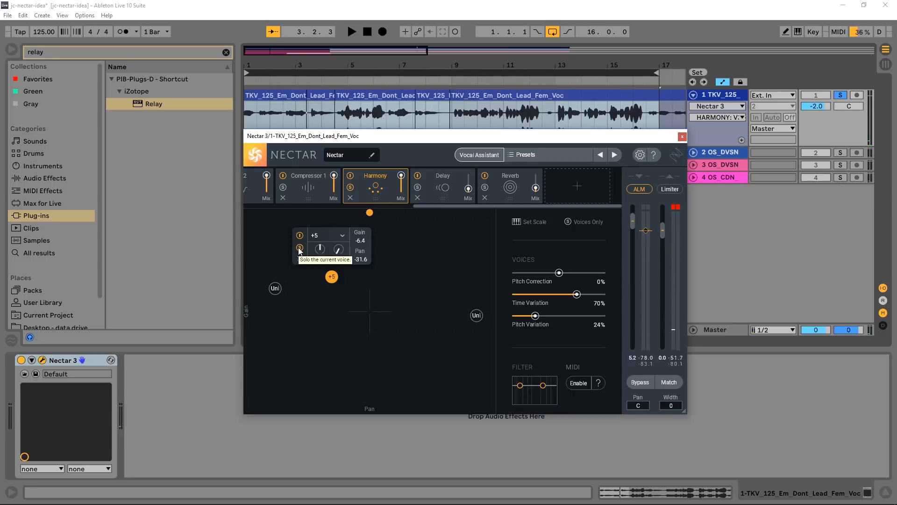
pyautogui.press('space')
pyautogui.moveTo(335, 280); pyautogui.dragTo(312, 317)
pyautogui.press('space')
# Step: Move the left unison voice closer to the centre and the +5 voice to gain -11.0, pan -76.2 while auditioning
pyautogui.moveTo(271, 288); pyautogui.dragTo(309, 284)
pyautogui.moveTo(311, 316); pyautogui.dragTo(273, 303)
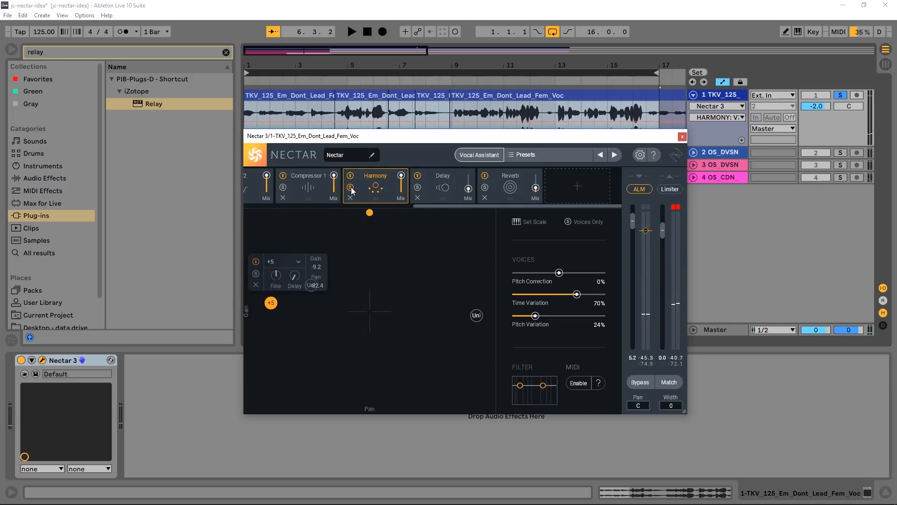
pyautogui.press('space')
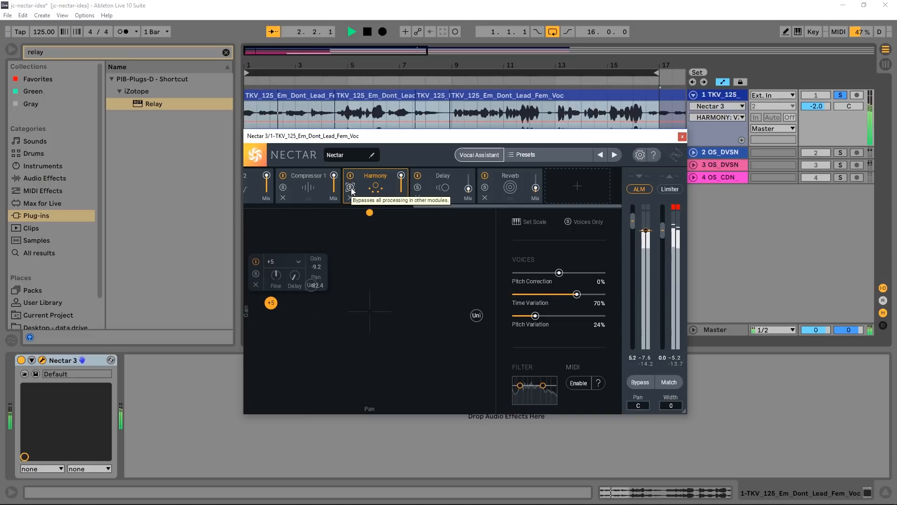
pyautogui.moveTo(275, 303); pyautogui.dragTo(283, 321)
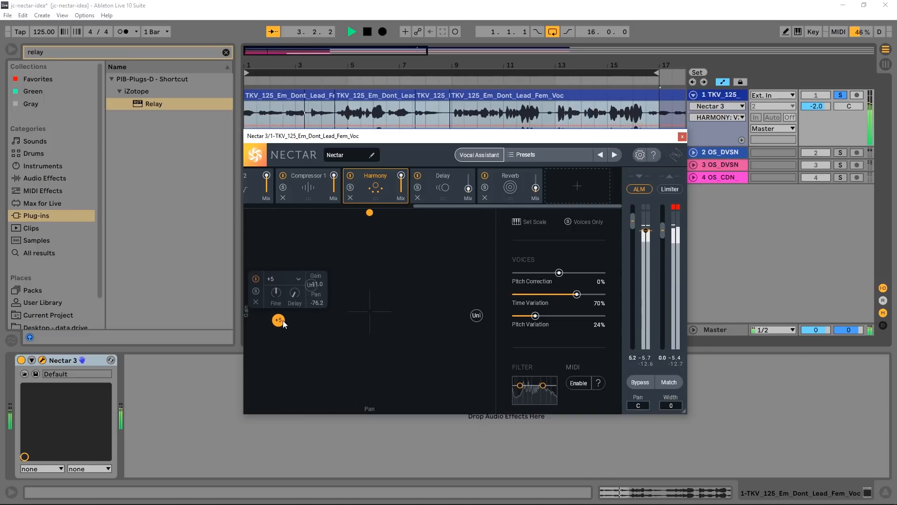
pyautogui.press('space')
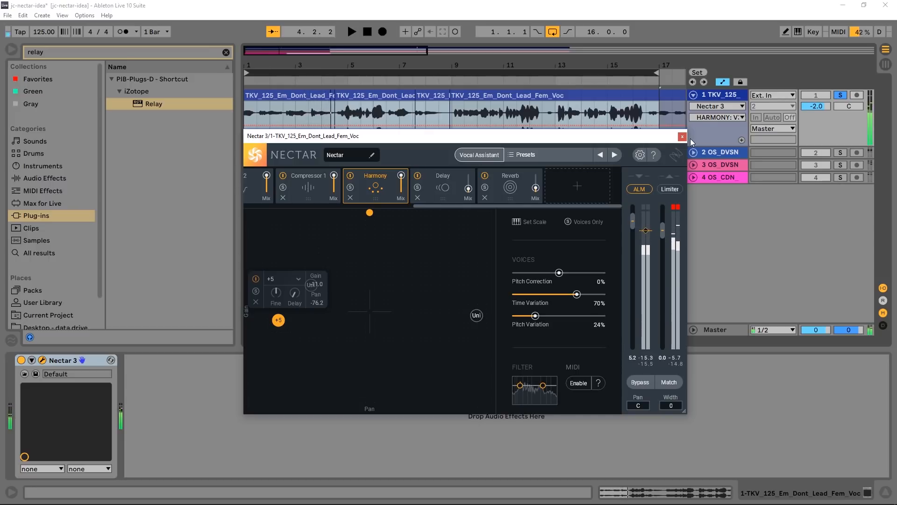
# Step: Unsolo the vocal track and audition the harmonies within the full mix
pyautogui.click(841, 96)
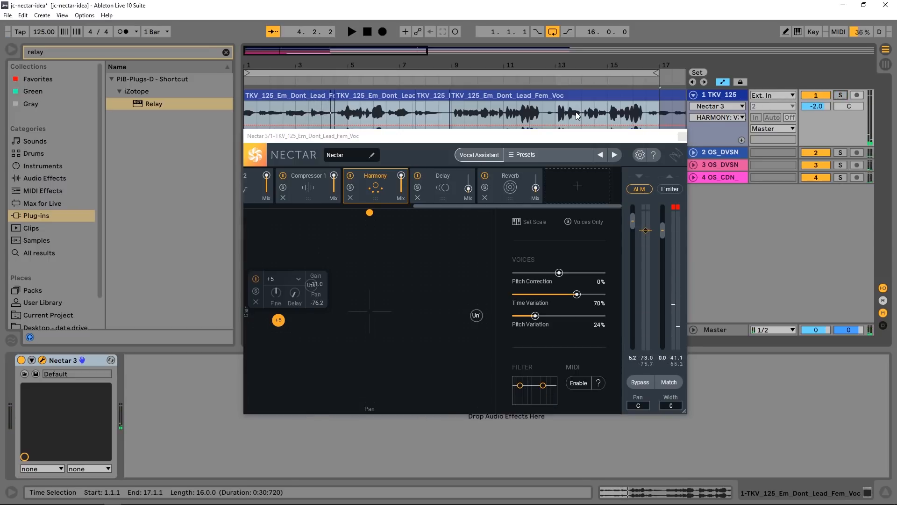
pyautogui.press('space')
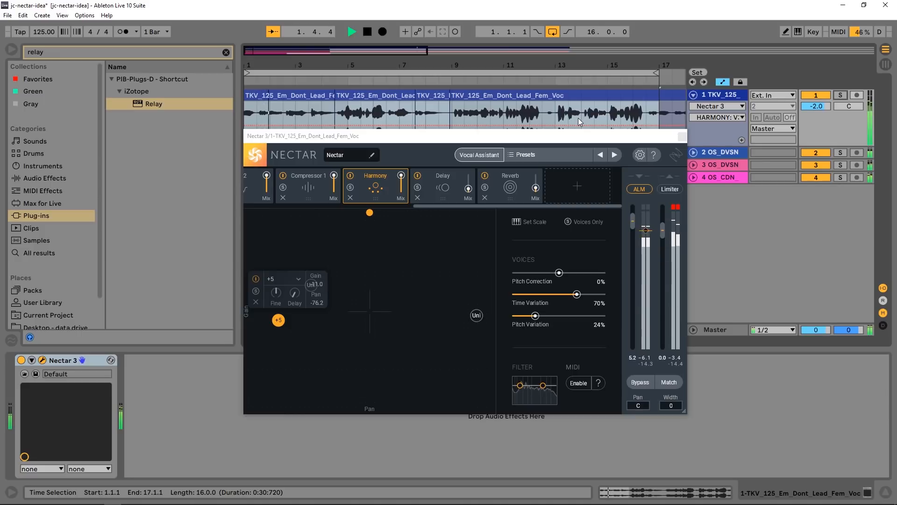
pyautogui.press('space')
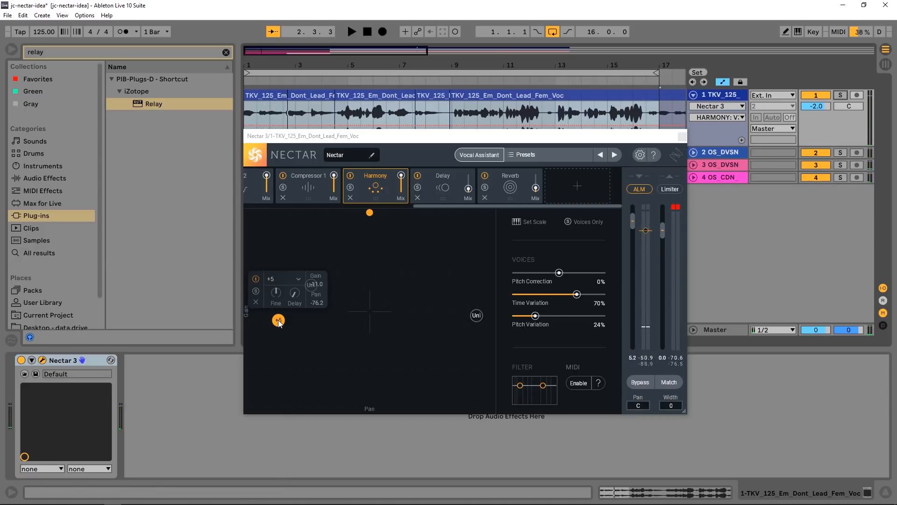
# Step: Add a fourth harmony voice at gain -10.9, pan 48.0, set its interval to -3, and audition it with the vocal track soloed
pyautogui.doubleClick(427, 320)
pyautogui.click(438, 279)
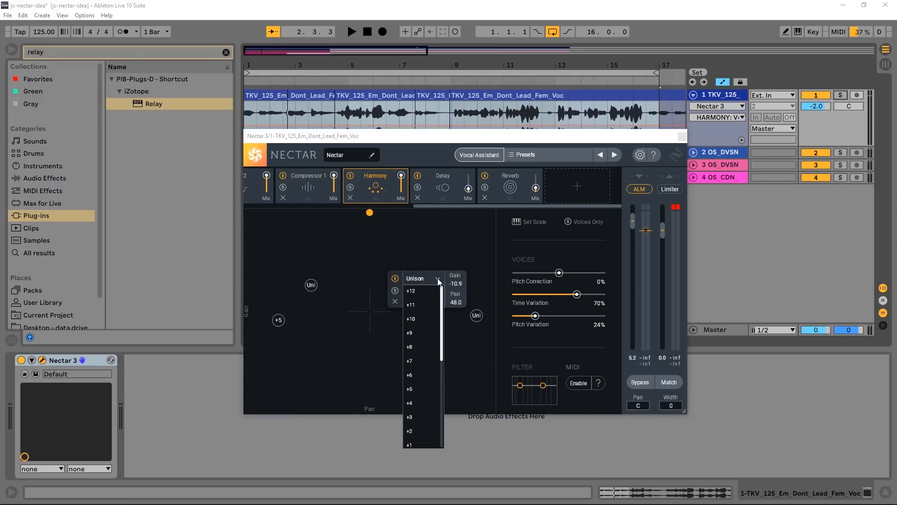
pyautogui.scroll(-2, 424, 417)
pyautogui.click(422, 423)
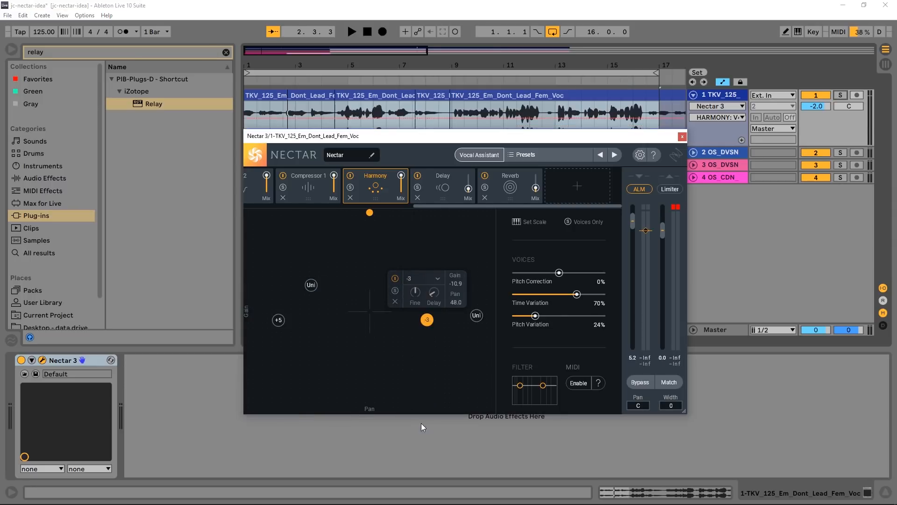
pyautogui.press('space')
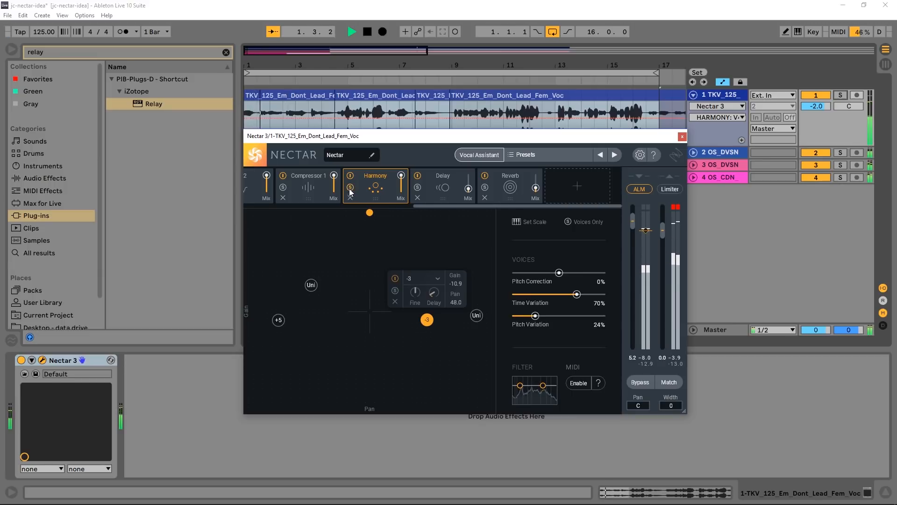
pyautogui.click(840, 95)
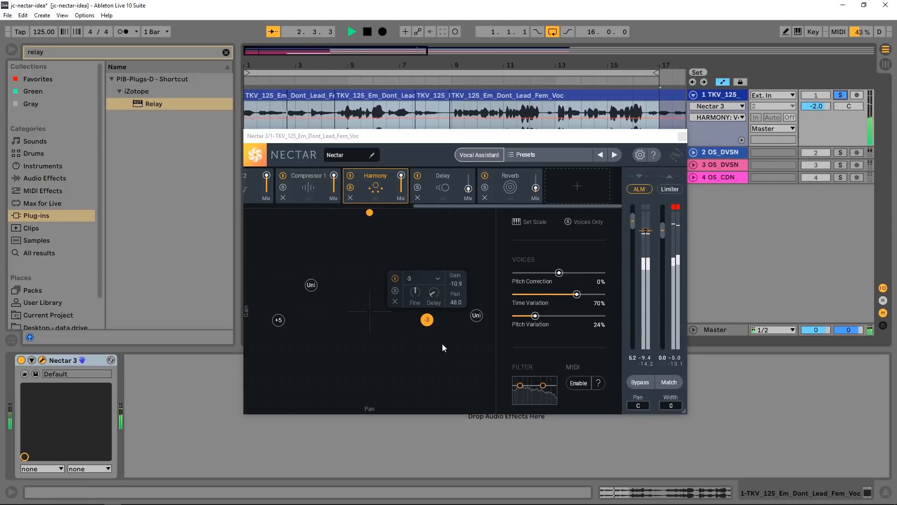
# Step: Move the -3 harmony voice to gain -6.8, pan 18.4, and set Time Variation to 76%
pyautogui.moveTo(428, 324); pyautogui.dragTo(386, 283)
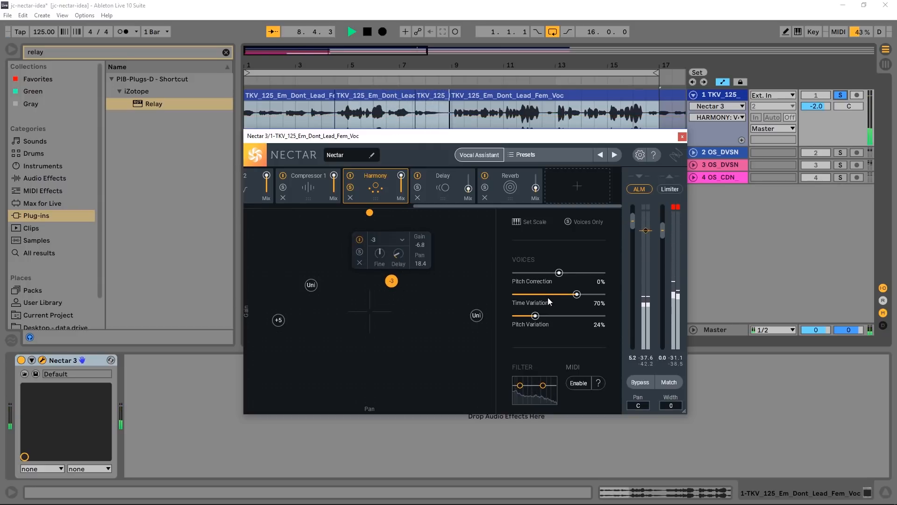
pyautogui.moveTo(577, 293); pyautogui.dragTo(583, 294)
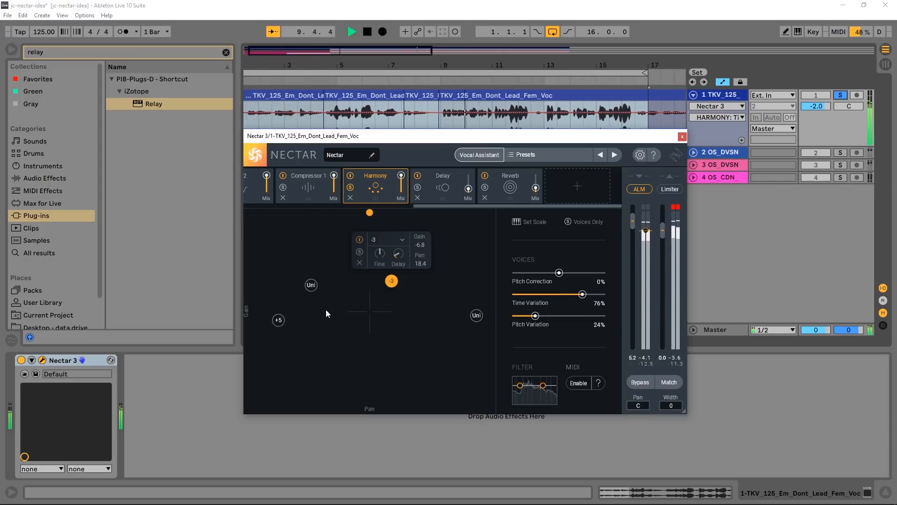
# Step: Shift the +5 harmony voice outward to gain -11.2, pan -80.1, and stop playback
pyautogui.click(277, 321)
pyautogui.moveTo(277, 323); pyautogui.dragTo(272, 324)
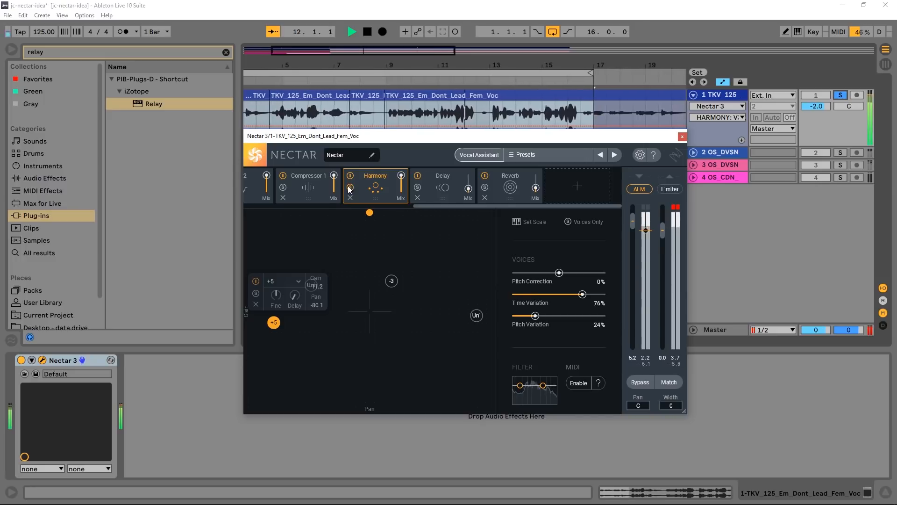
pyautogui.press('space')
# Step: Move the plug-in window below the tracks and show the Harmony module's Bypass parameter as the vocal track's automation by toggling it
pyautogui.moveTo(377, 142); pyautogui.dragTo(377, 206)
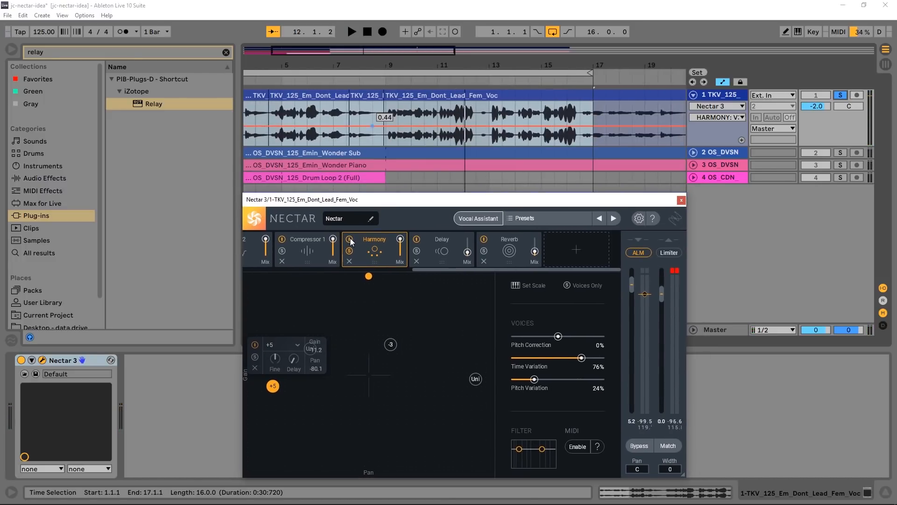
pyautogui.click(349, 239)
pyautogui.click(350, 238)
pyautogui.click(350, 238)
pyautogui.click(349, 239)
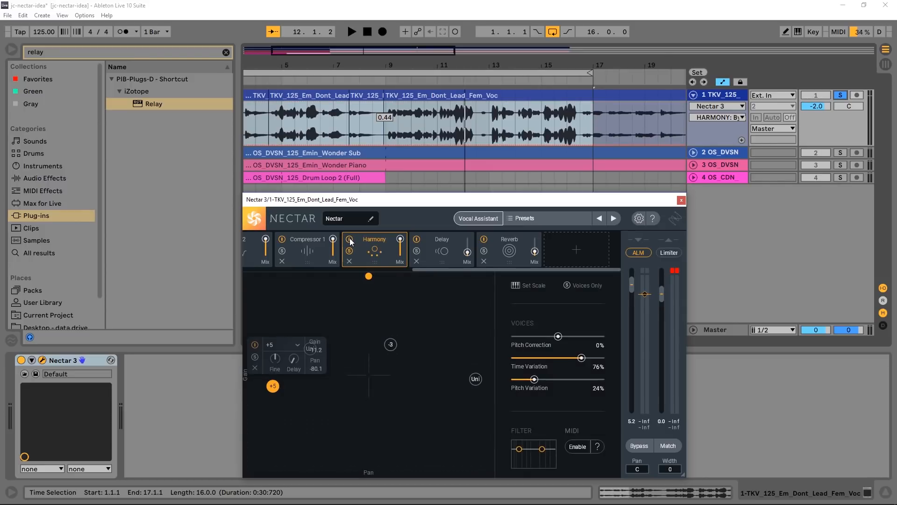
pyautogui.click(723, 119)
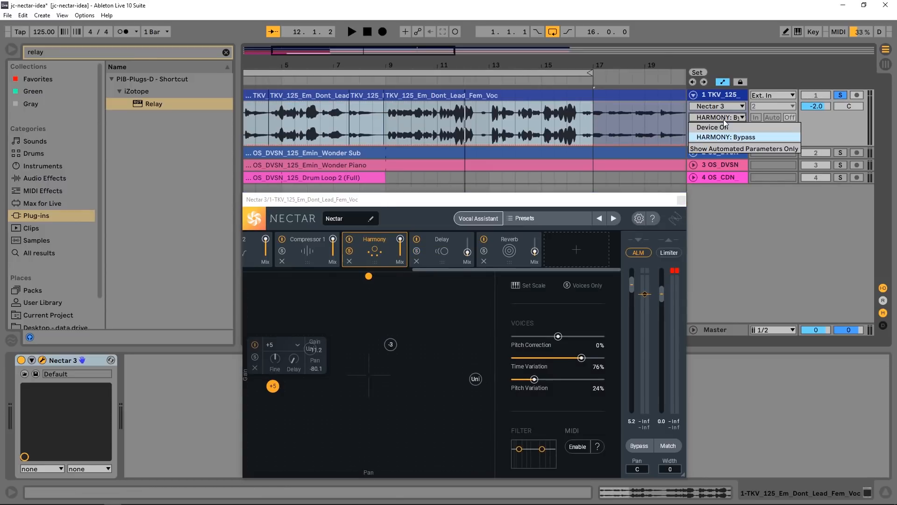
pyautogui.click(350, 238)
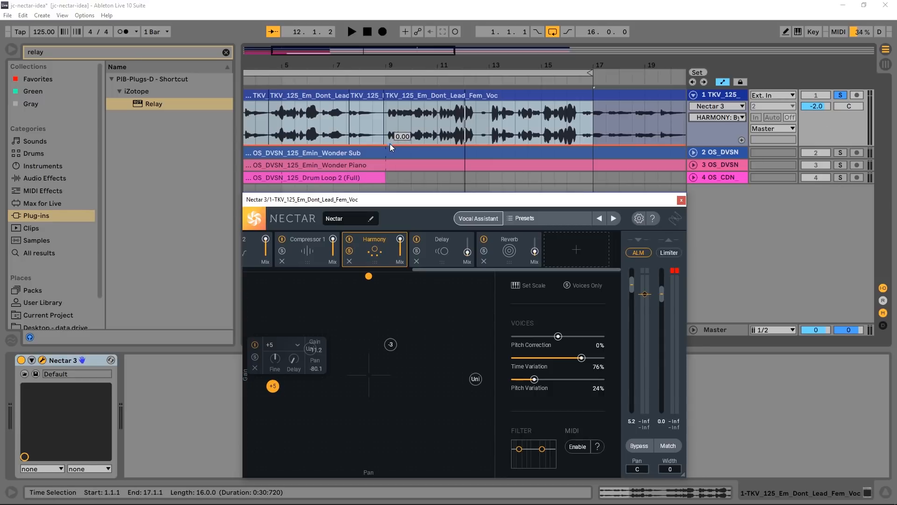
# Step: Draw Harmony bypass automation on the vocal track from about bar 7 to bar 9 in Draw Mode and play it back
pyautogui.press('b')
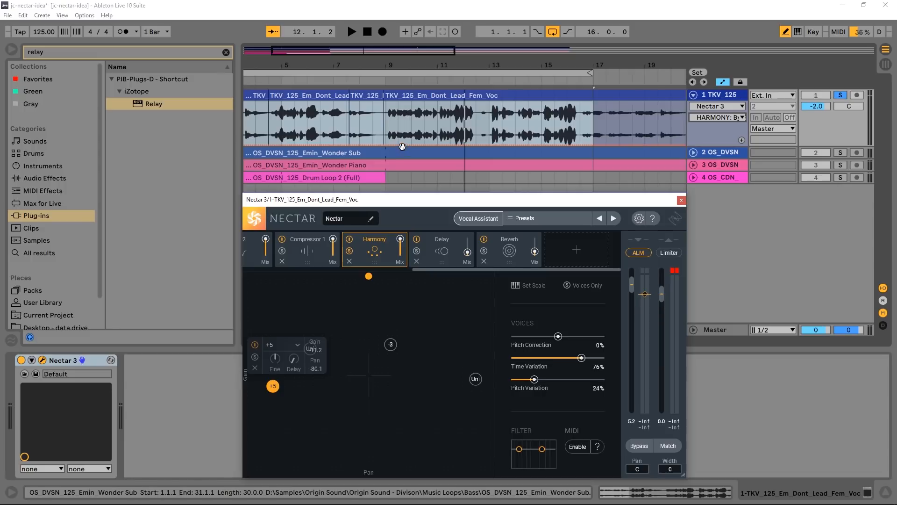
pyautogui.moveTo(383, 133); pyautogui.dragTo(389, 84)
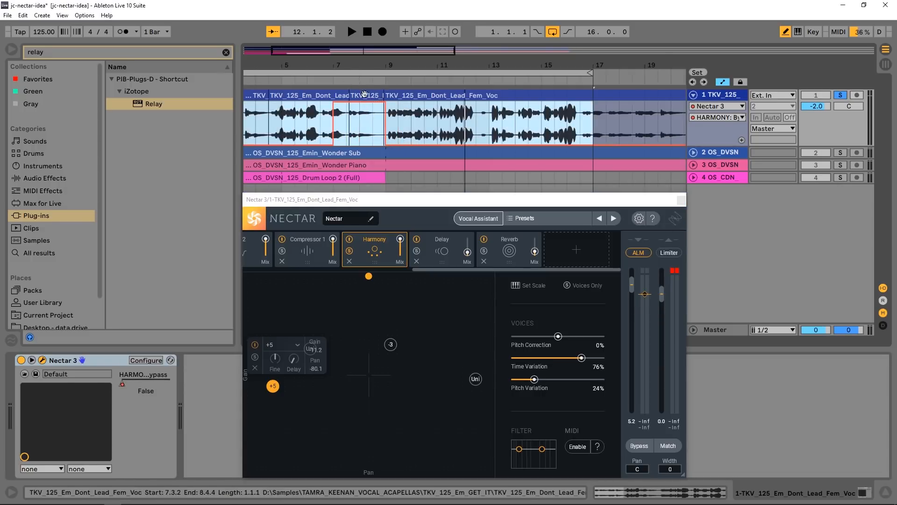
pyautogui.press('space')
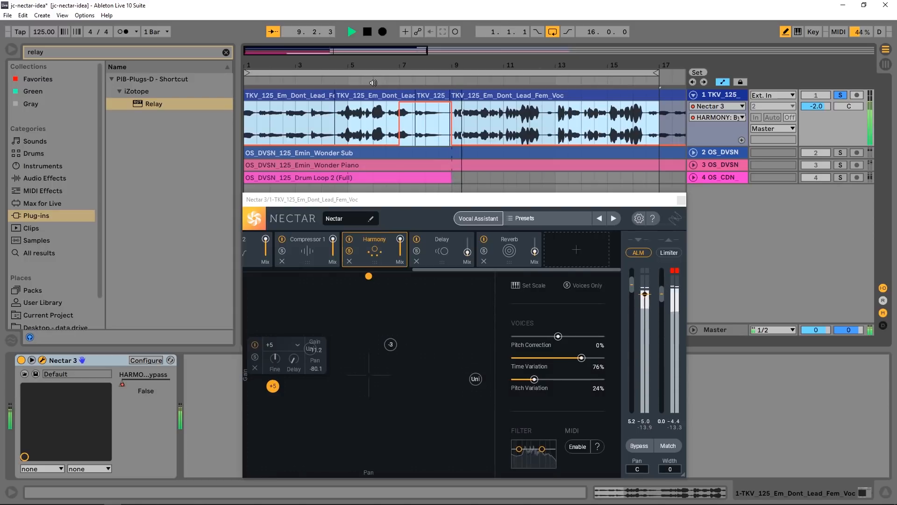
pyautogui.press('space')
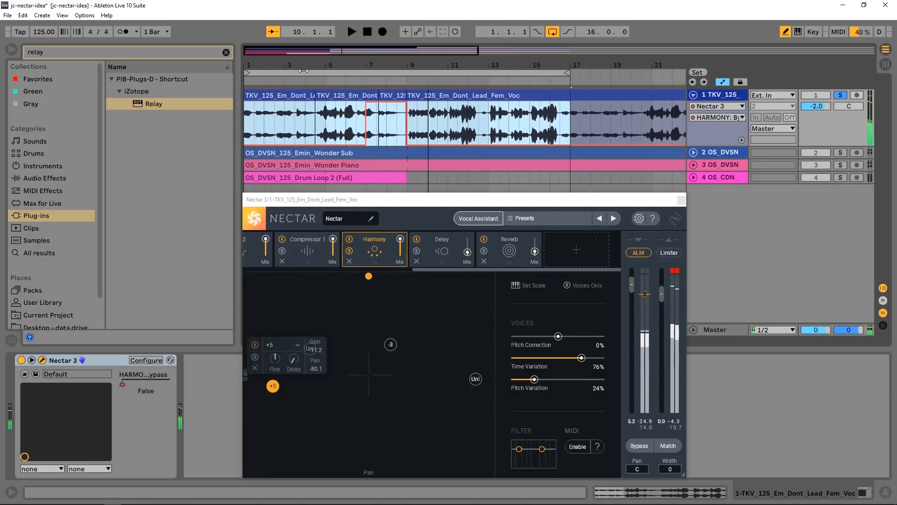
# Step: Play from the start and draw Harmony bypass over the first half bar and from bar 2.3 to 3.3
pyautogui.click(367, 33)
pyautogui.press('space')
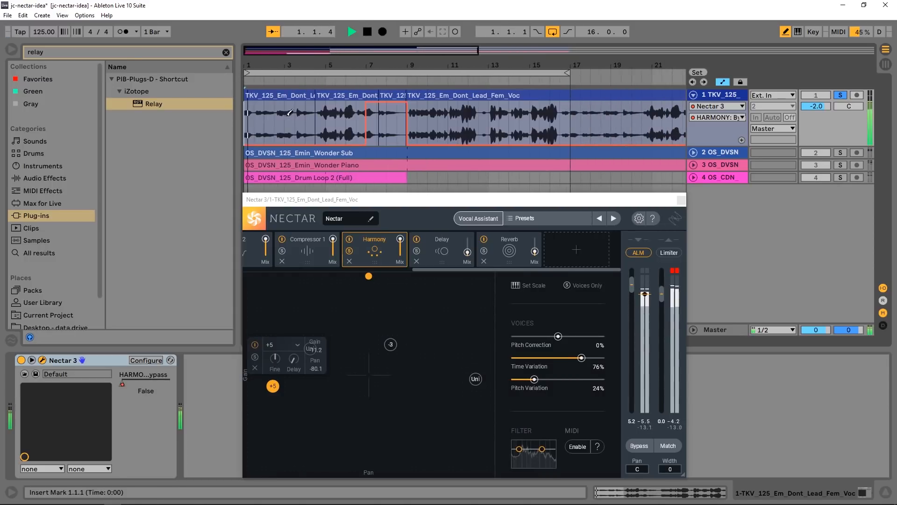
pyautogui.moveTo(266, 65); pyautogui.dragTo(334, 110)
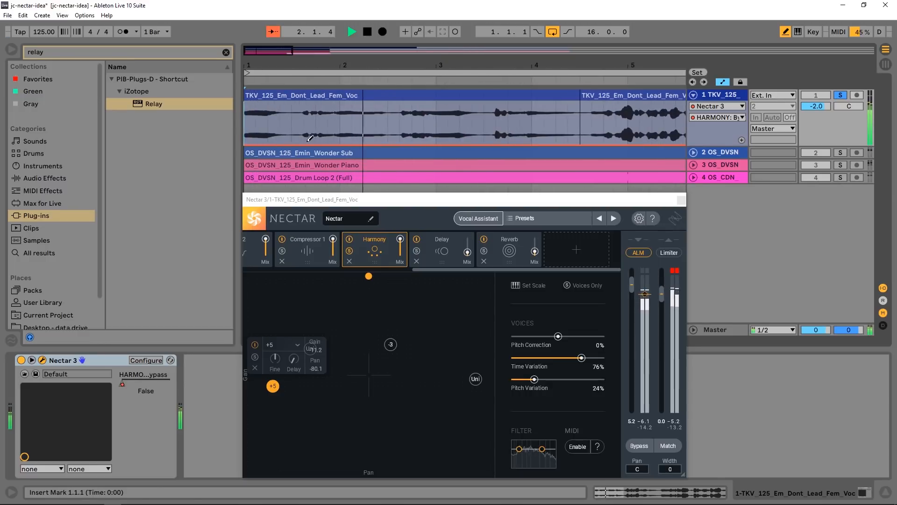
pyautogui.press('space')
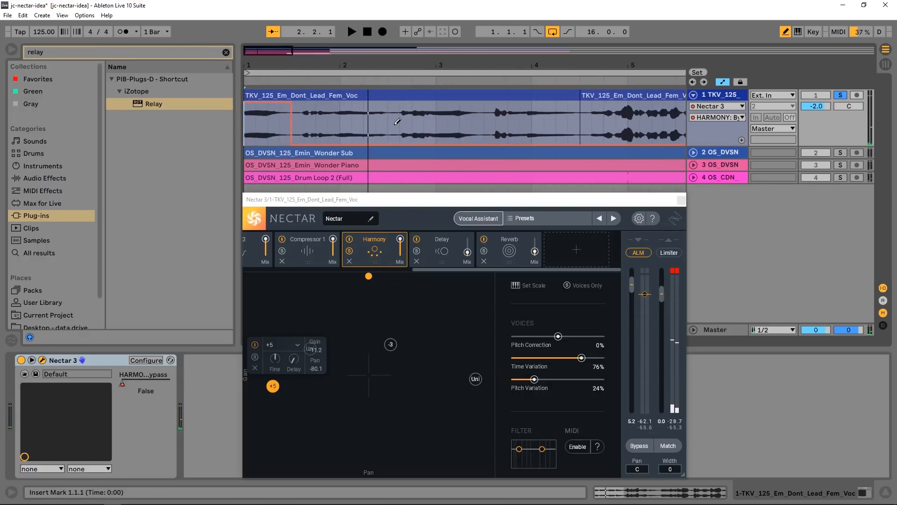
pyautogui.press('space')
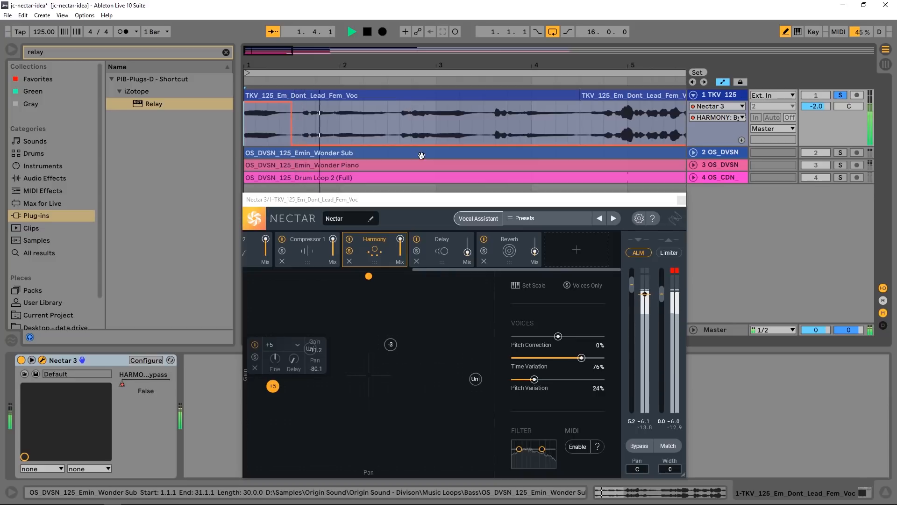
pyautogui.moveTo(394, 129); pyautogui.dragTo(486, 106)
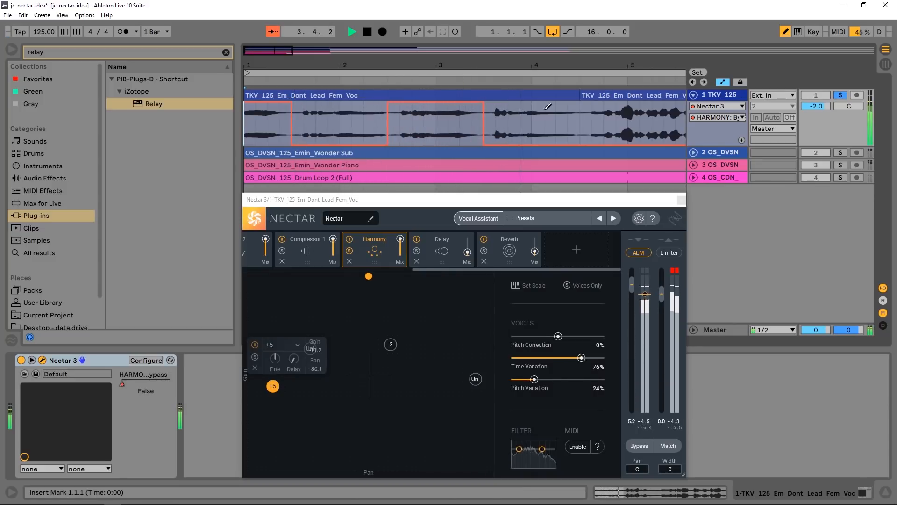
# Step: Draw Harmony bypass from bar 4.3 to about 5.4 and make the following bypass section start at bar 7.3
pyautogui.moveTo(599, 126)
pyautogui.mouseDown()
pyautogui.moveTo(601, 77)
pyautogui.moveTo(598, 137)
pyautogui.mouseUp()
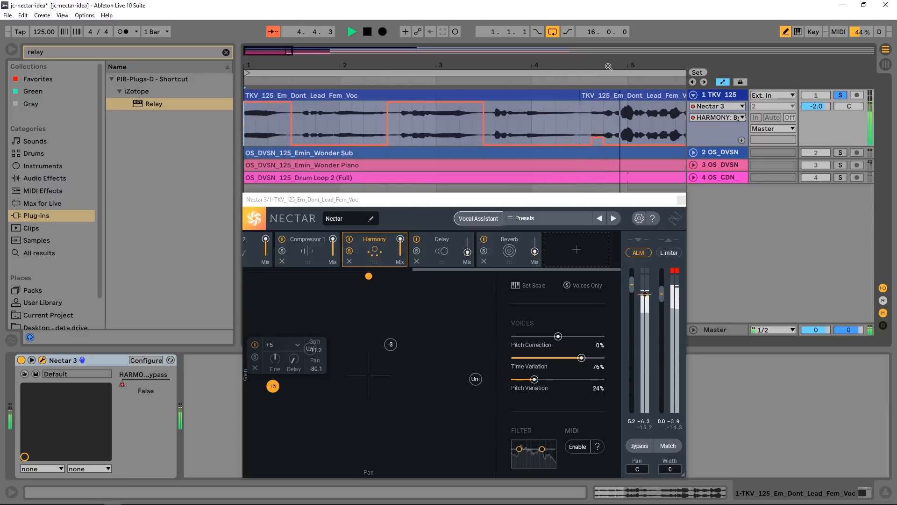
pyautogui.moveTo(607, 66); pyautogui.dragTo(607, 52)
pyautogui.press('space')
pyautogui.moveTo(457, 131)
pyautogui.mouseDown()
pyautogui.moveTo(456, 153)
pyautogui.moveTo(457, 111)
pyautogui.moveTo(541, 63)
pyautogui.mouseUp()
pyautogui.click(438, 80)
pyautogui.moveTo(440, 66); pyautogui.dragTo(435, 80)
pyautogui.moveTo(576, 66); pyautogui.dragTo(576, 74)
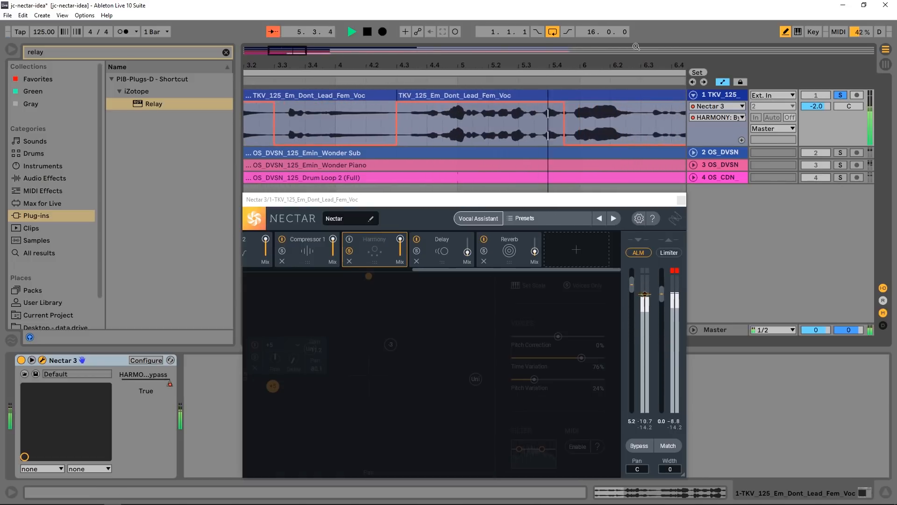
pyautogui.press('-')
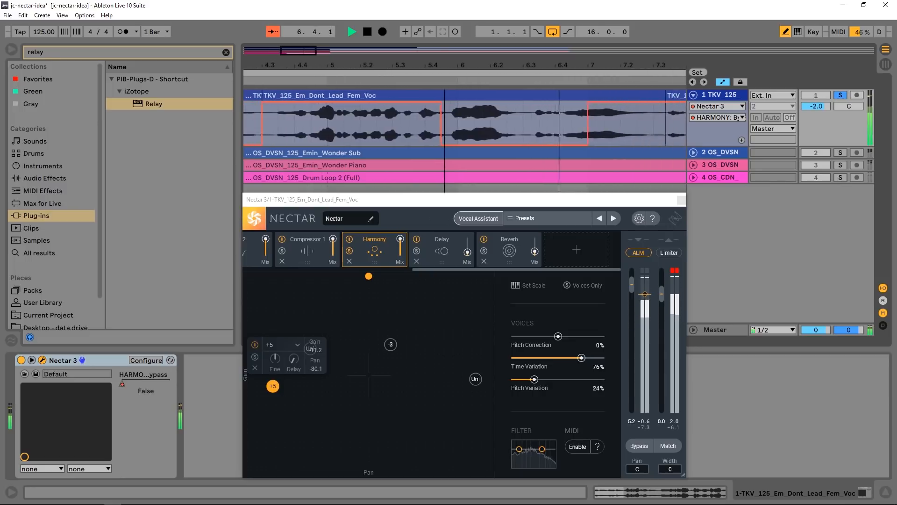
pyautogui.press('space')
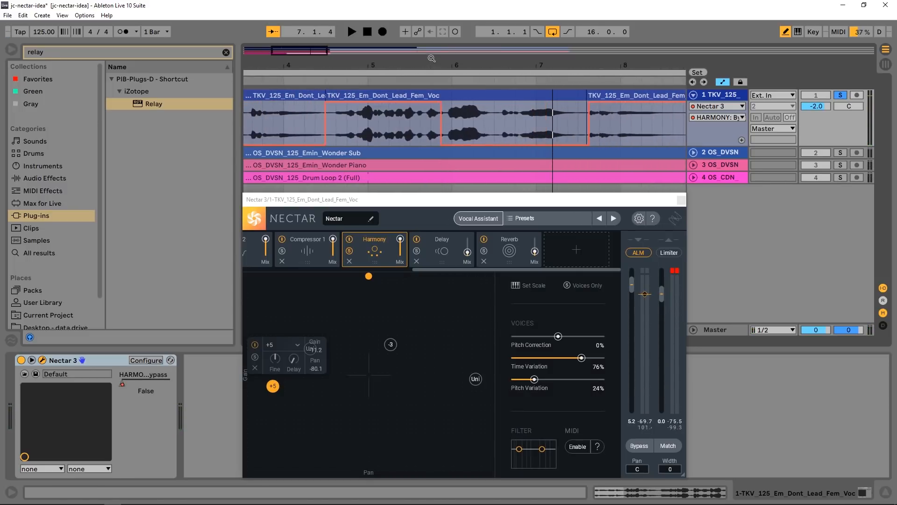
# Step: Extend the bypass section that starts at bar 4.3 so it ends just before bar 6
pyautogui.moveTo(432, 59); pyautogui.dragTo(475, 112)
pyautogui.moveTo(494, 68); pyautogui.dragTo(494, 31)
pyautogui.moveTo(415, 68); pyautogui.dragTo(471, 56)
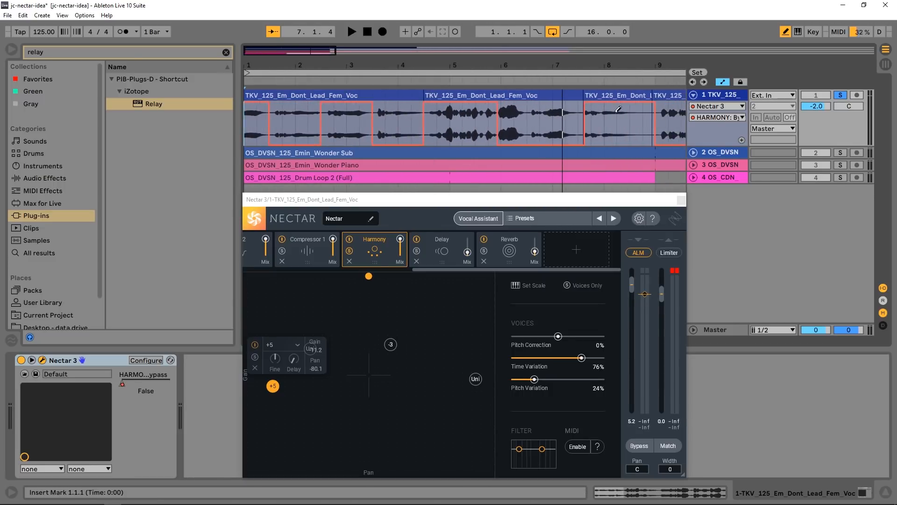
pyautogui.moveTo(573, 63); pyautogui.dragTo(608, 111)
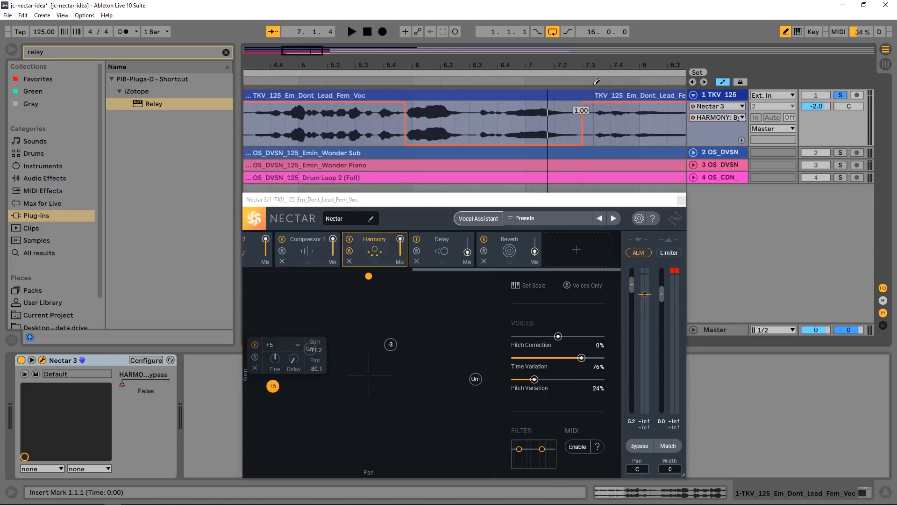
pyautogui.moveTo(520, 66); pyautogui.dragTo(449, 34)
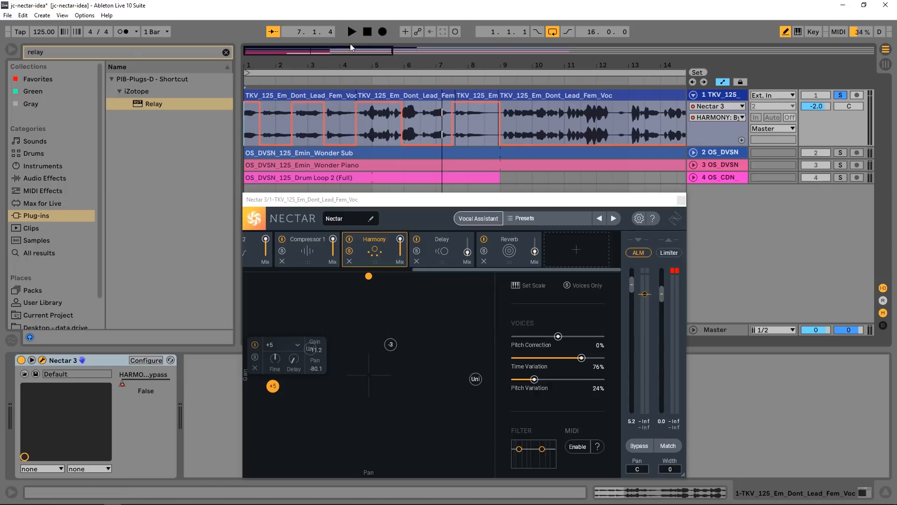
# Step: Redraw the Harmony bypass to be on from bar 6.3 to 7.3 and off from there to bar 9, and audition it
pyautogui.click(351, 32)
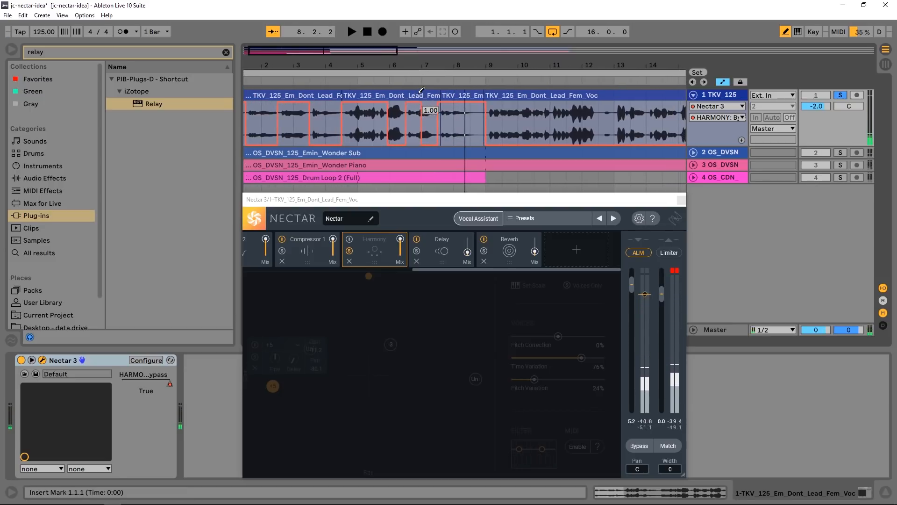
pyautogui.moveTo(446, 126); pyautogui.dragTo(468, 166)
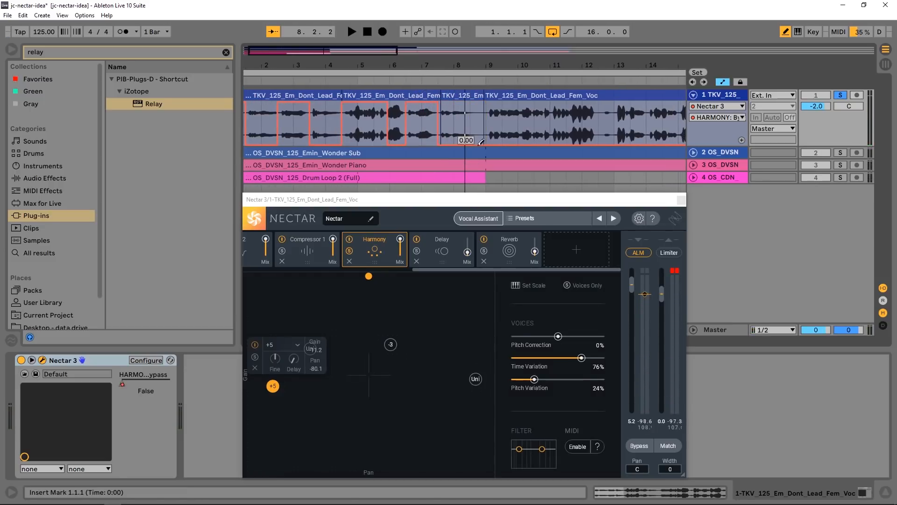
pyautogui.click(388, 81)
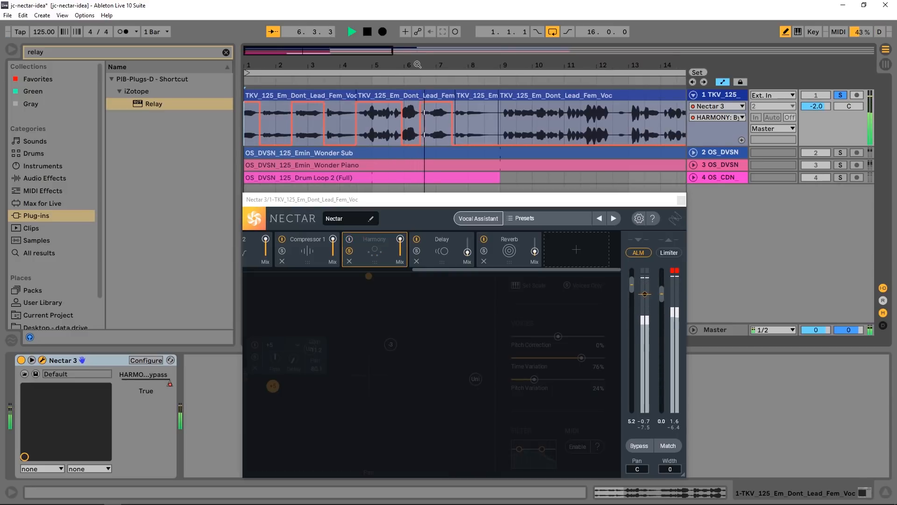
pyautogui.moveTo(417, 64); pyautogui.dragTo(436, 134)
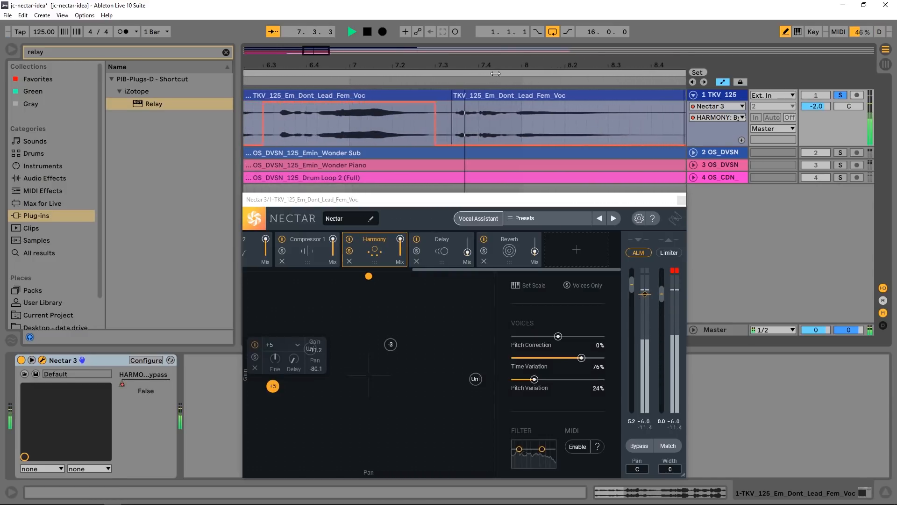
pyautogui.press('space')
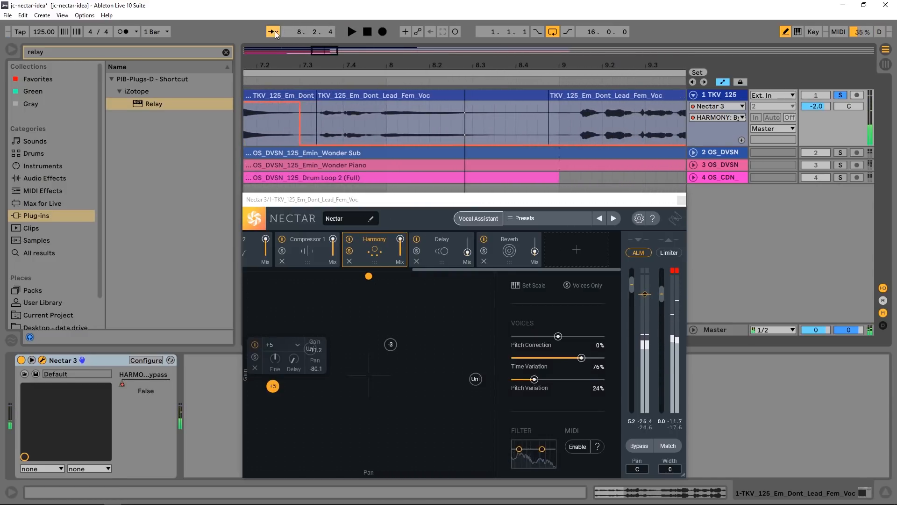
# Step: Turn off playback following and trim the bypass section at bar 6.3 so it starts slightly later
pyautogui.click(276, 34)
pyautogui.moveTo(321, 63); pyautogui.dragTo(592, 43)
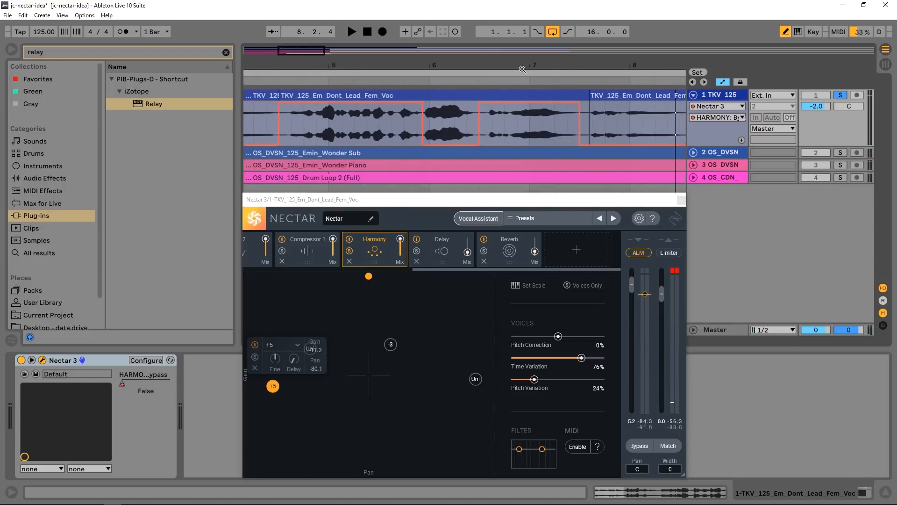
pyautogui.moveTo(523, 69); pyautogui.dragTo(482, 70)
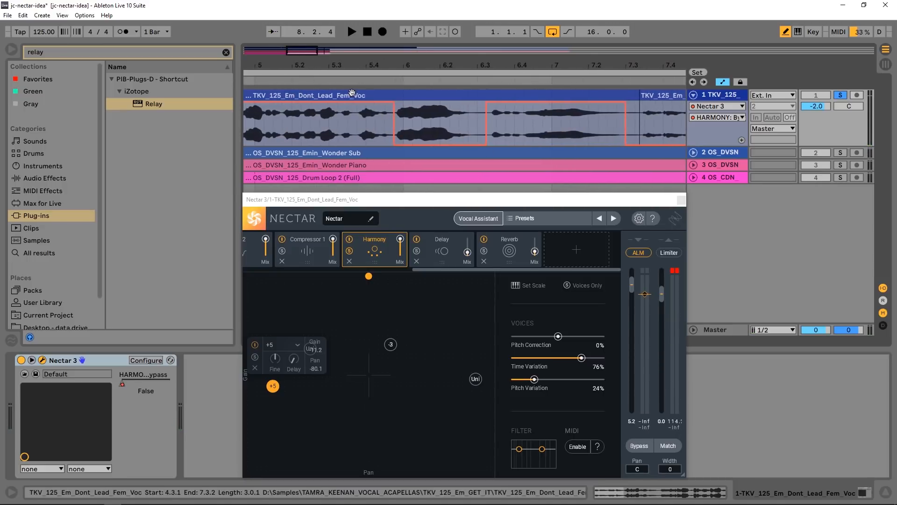
pyautogui.moveTo(376, 65); pyautogui.dragTo(413, 38)
pyautogui.moveTo(495, 69)
pyautogui.mouseDown()
pyautogui.moveTo(499, 87)
pyautogui.moveTo(485, 99)
pyautogui.moveTo(439, 70)
pyautogui.mouseUp()
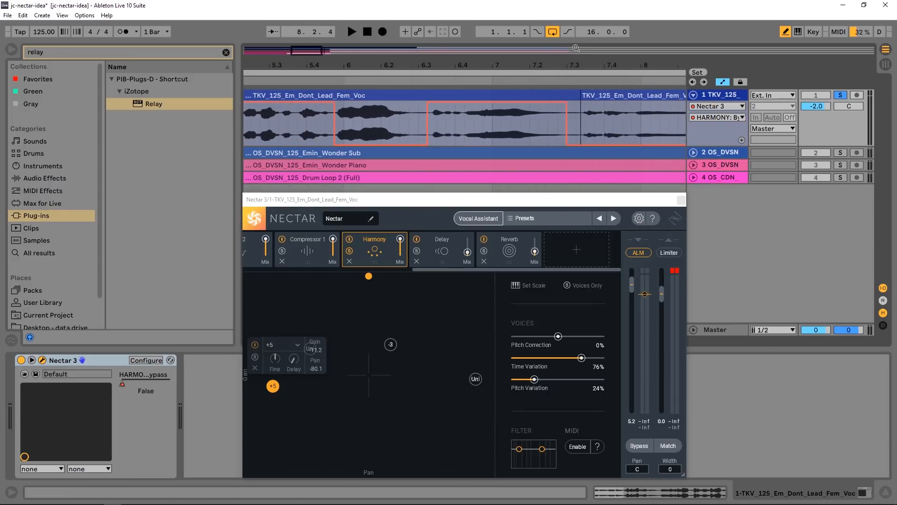
pyautogui.moveTo(575, 67)
pyautogui.mouseDown()
pyautogui.moveTo(542, 46)
pyautogui.moveTo(469, 40)
pyautogui.mouseUp()
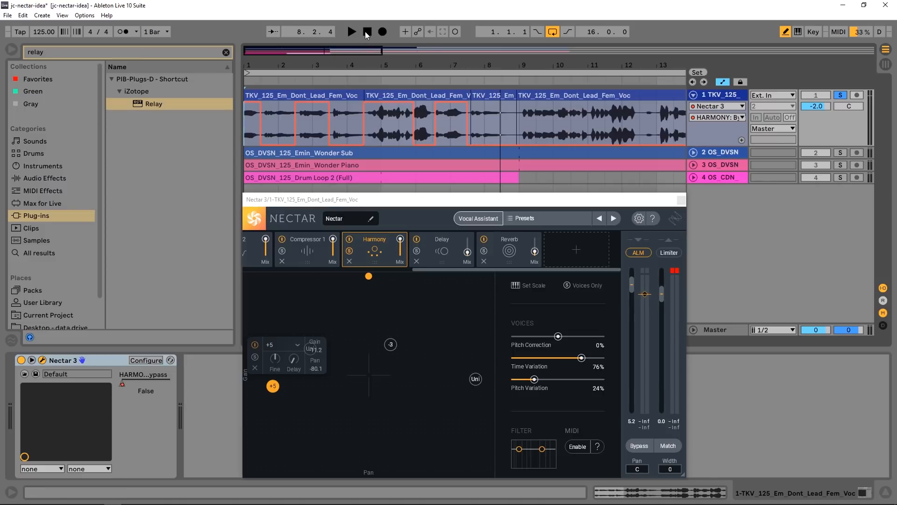
# Step: Unsolo the Harmony module and audition the vocal with its bypass automation from the start
pyautogui.click(367, 32)
pyautogui.click(350, 253)
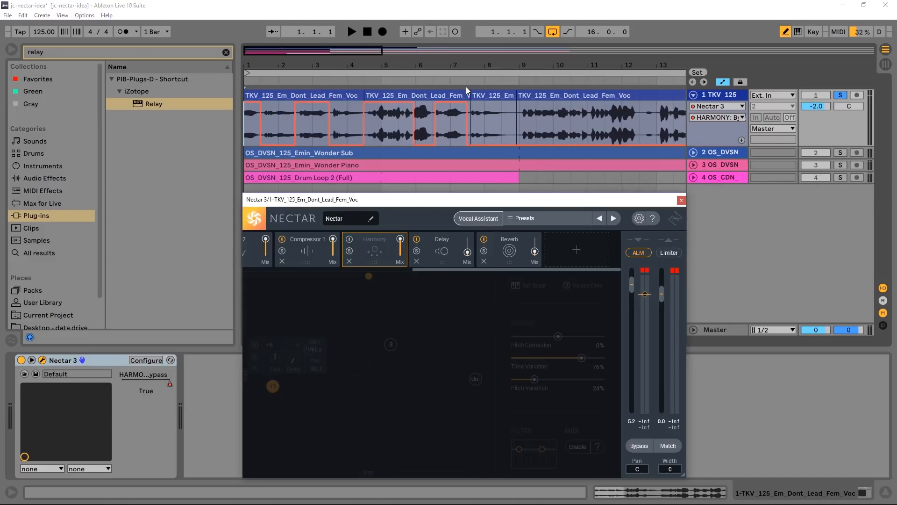
pyautogui.press('space')
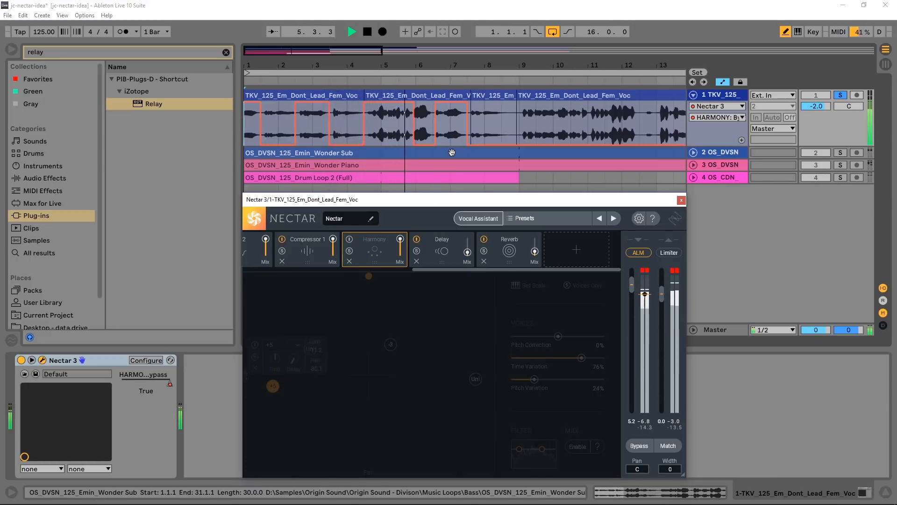
pyautogui.press('space')
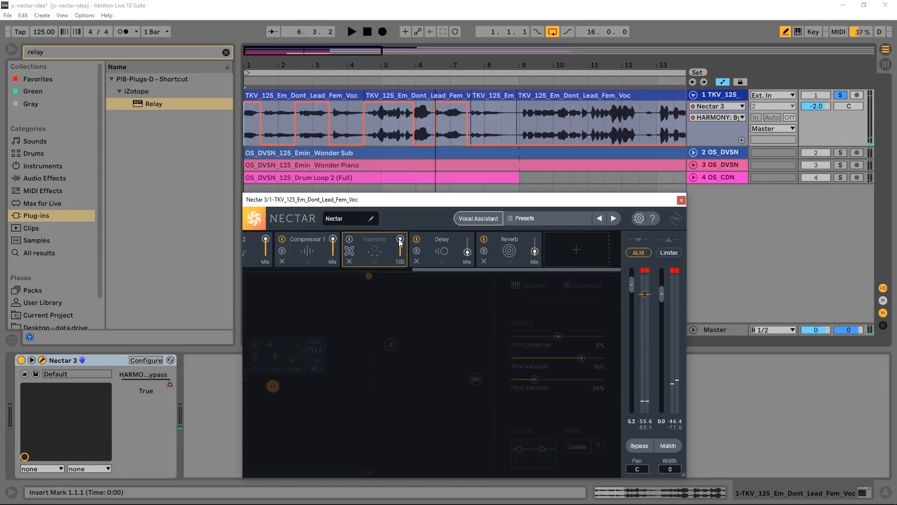
# Step: Lower the Harmony module's mix to about 51 and audition the soloed vocal from the start and from bar 9
pyautogui.moveTo(400, 242); pyautogui.dragTo(400, 249)
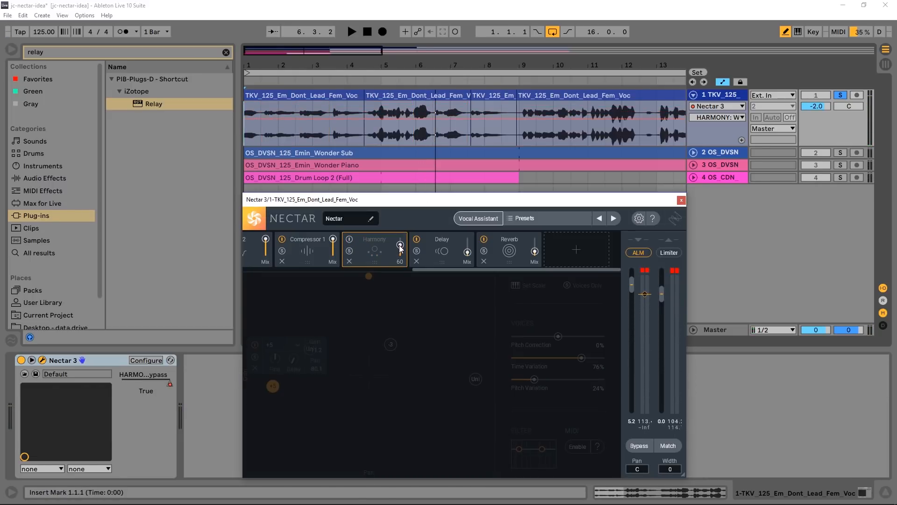
pyautogui.press('space')
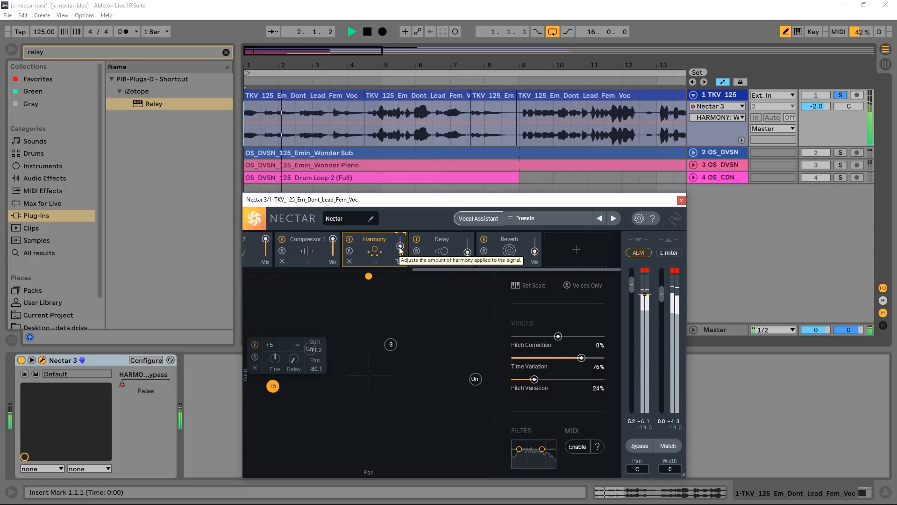
pyautogui.press('space')
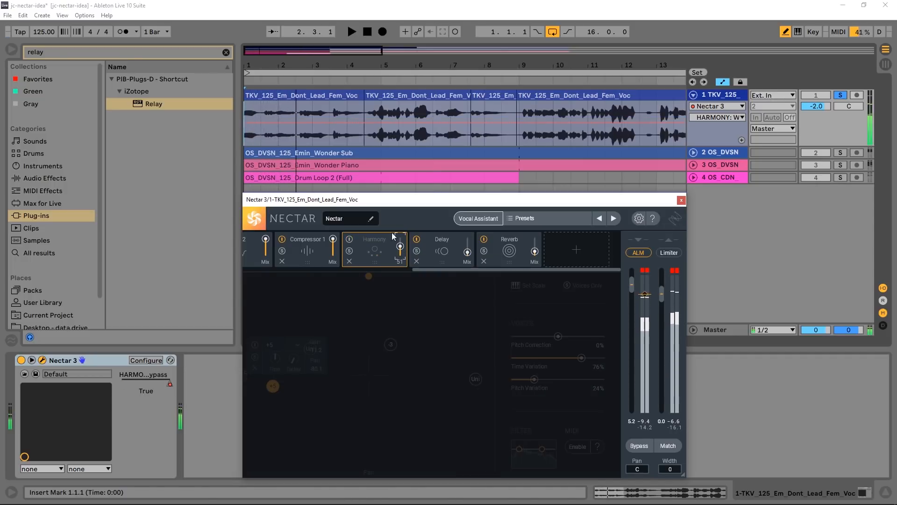
pyautogui.click(525, 80)
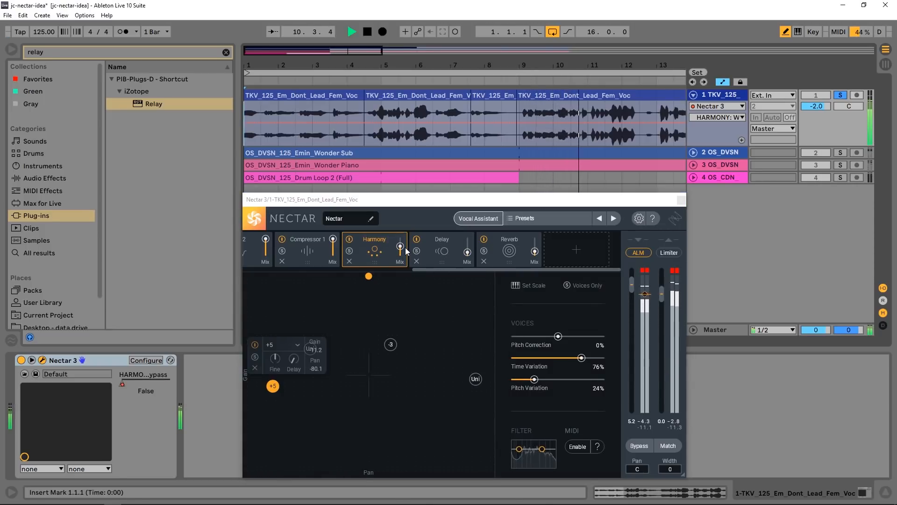
pyautogui.moveTo(610, 63); pyautogui.dragTo(609, 46)
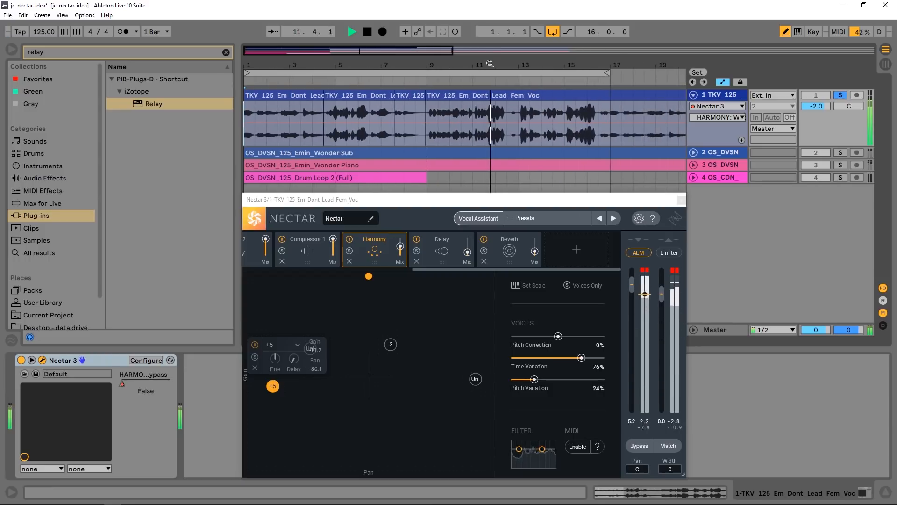
pyautogui.press('space')
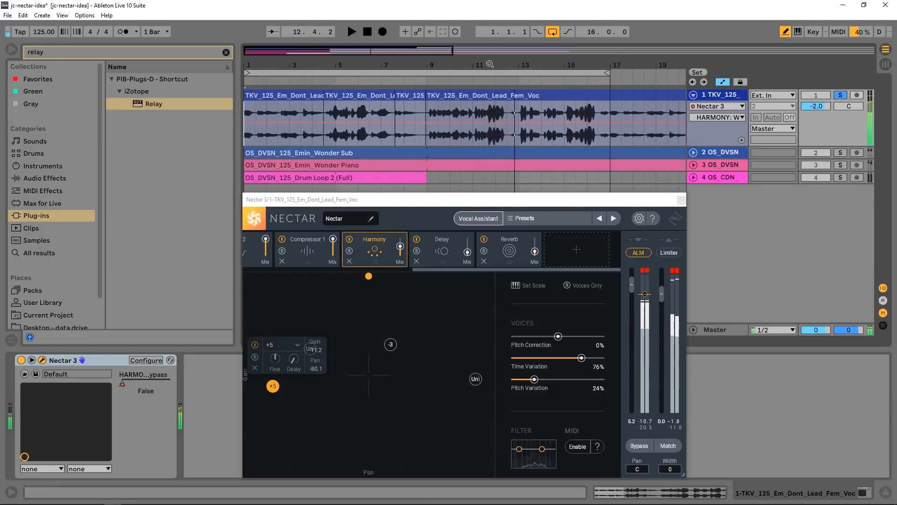
# Step: Reset the level meters' clip indicators, enable the output Limiter, and audition the vocal section after bar 9
pyautogui.click(673, 270)
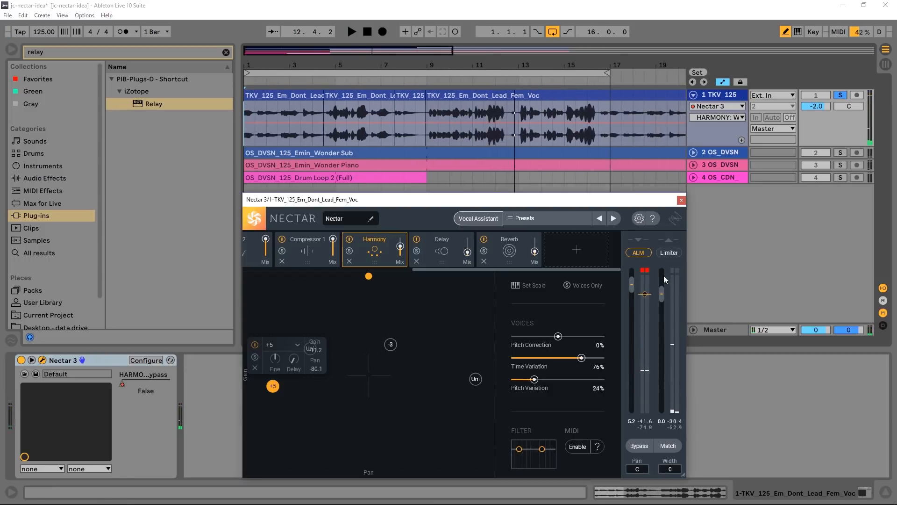
pyautogui.press('space')
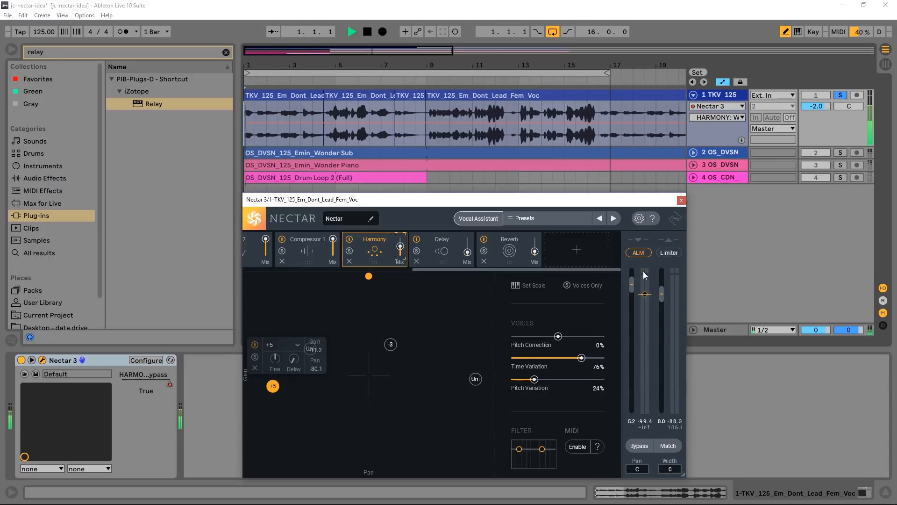
pyautogui.click(668, 252)
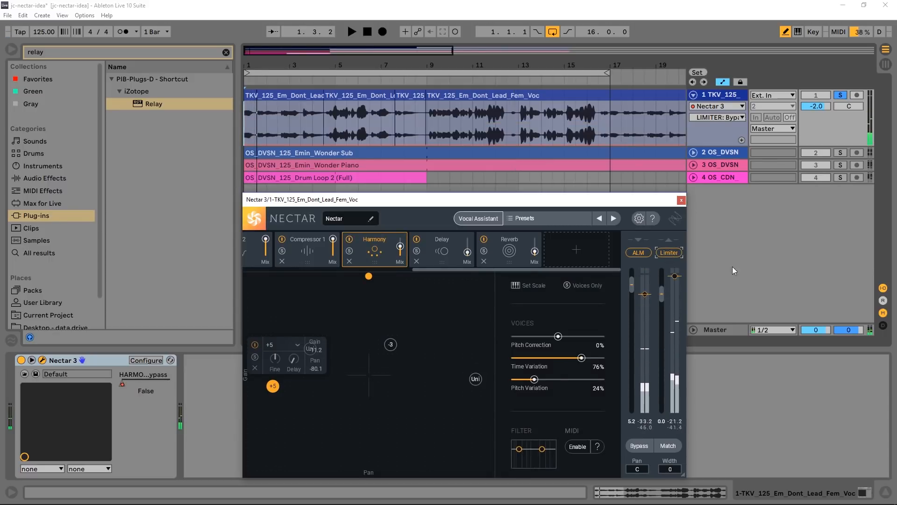
pyautogui.click(450, 95)
pyautogui.press('space')
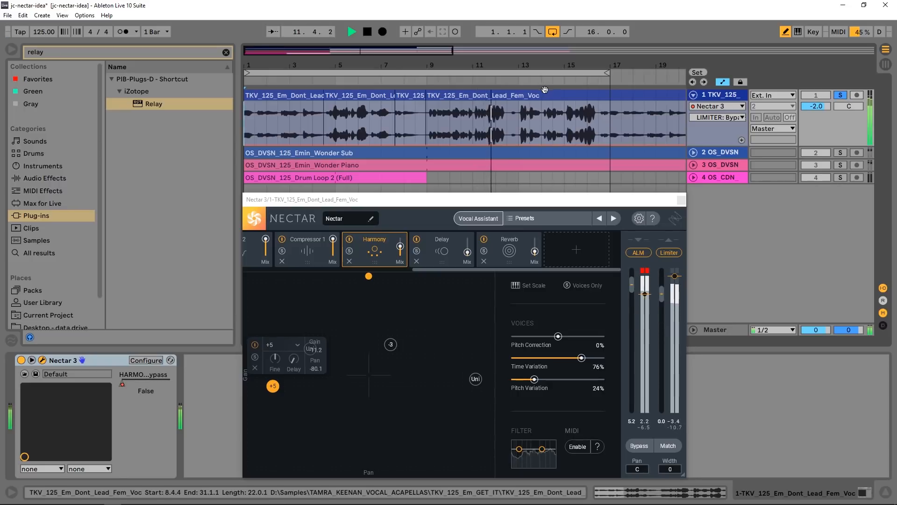
pyautogui.press('space')
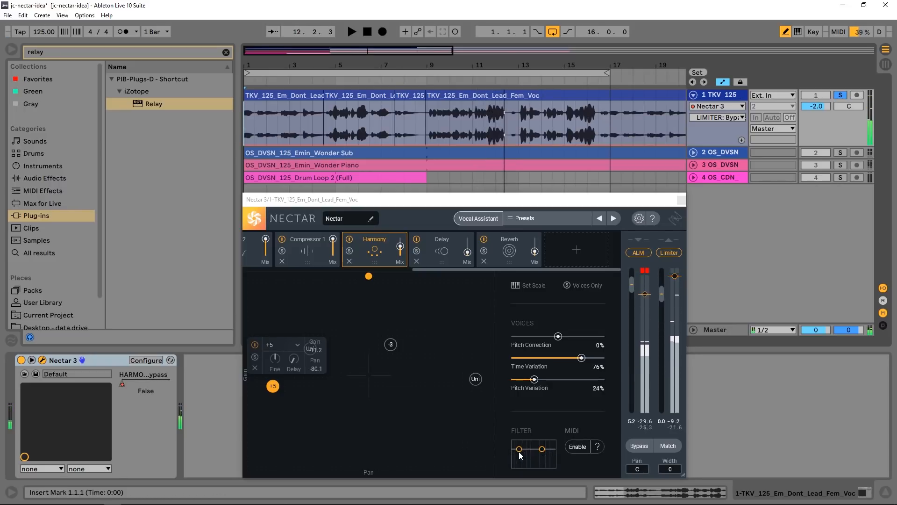
# Step: Cut the lows of the harmony voices with the filter's low node at 85 Hz and -10.50 dB, and audition the result
pyautogui.moveTo(519, 453); pyautogui.dragTo(518, 459)
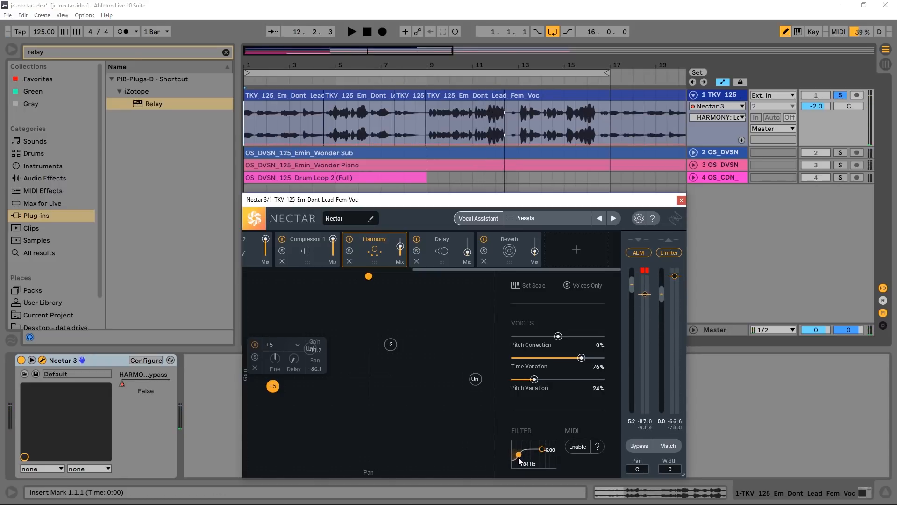
pyautogui.press('space')
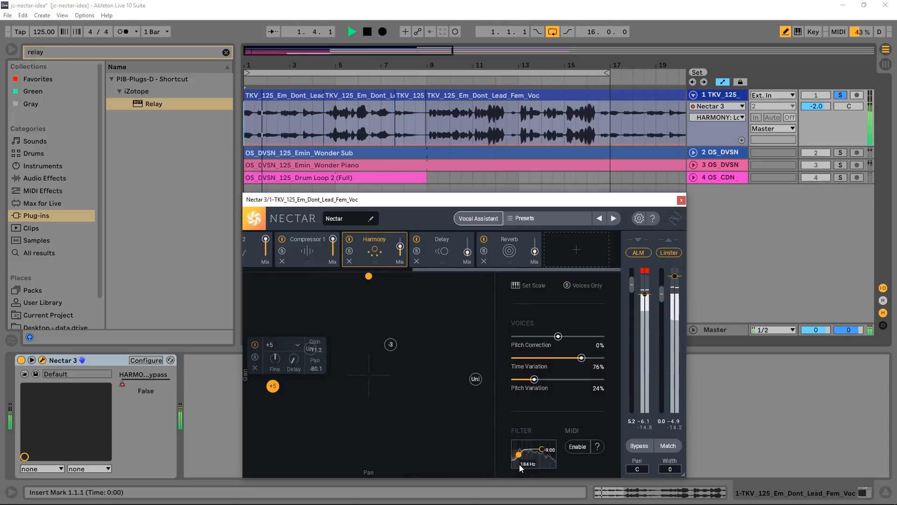
pyautogui.press('space')
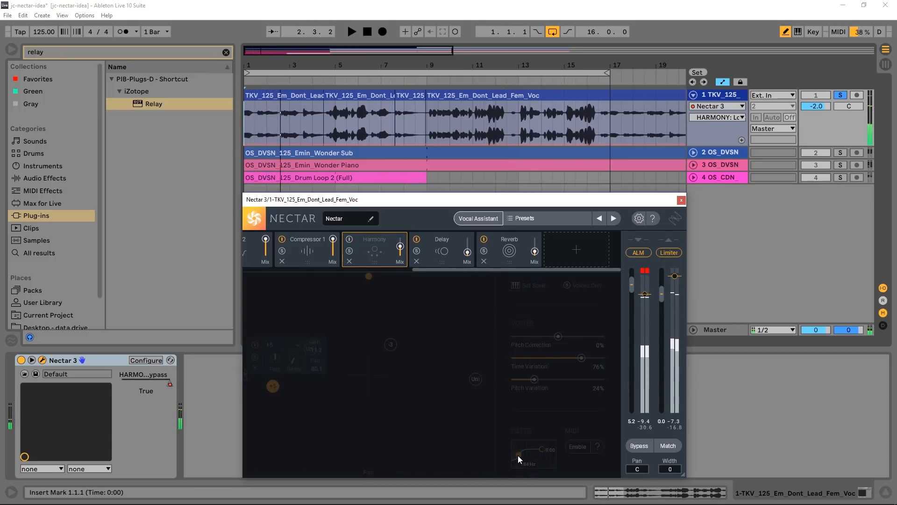
pyautogui.press('space')
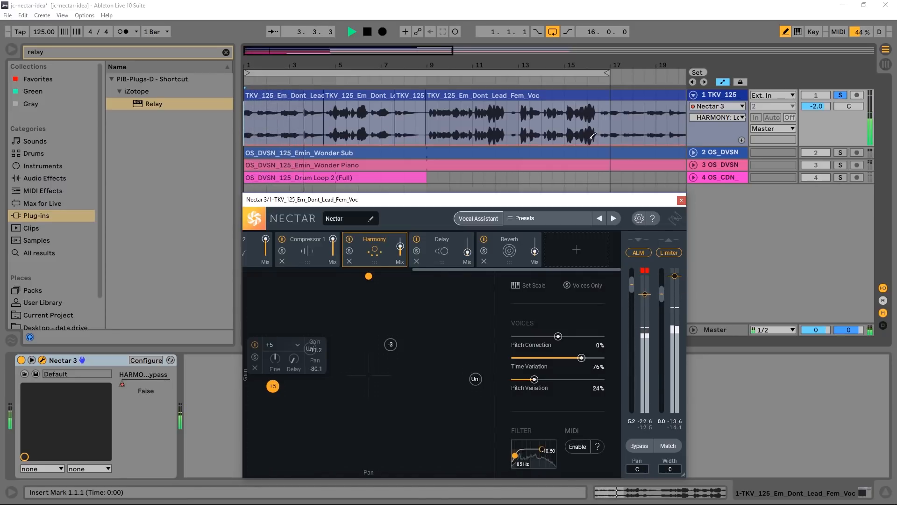
pyautogui.press('space')
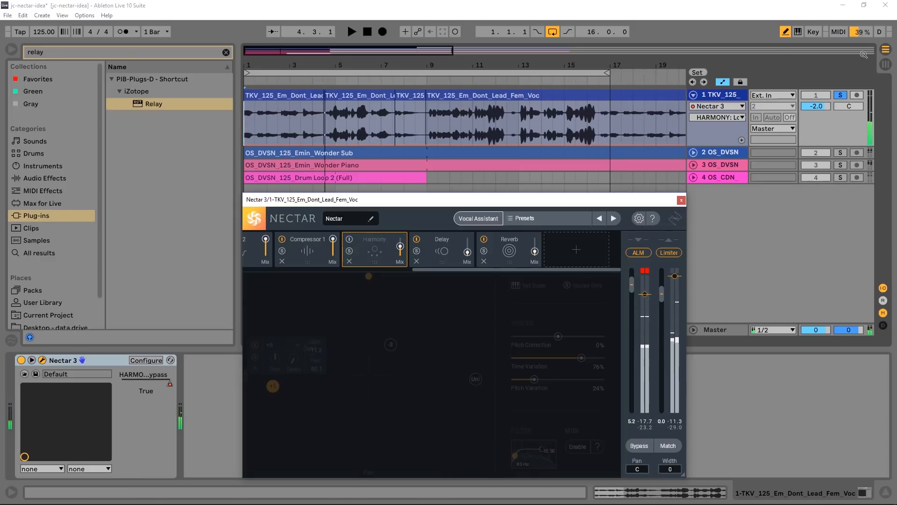
# Step: Unsolo the lead vocal track and play the full mix from the start through bar 16
pyautogui.click(840, 94)
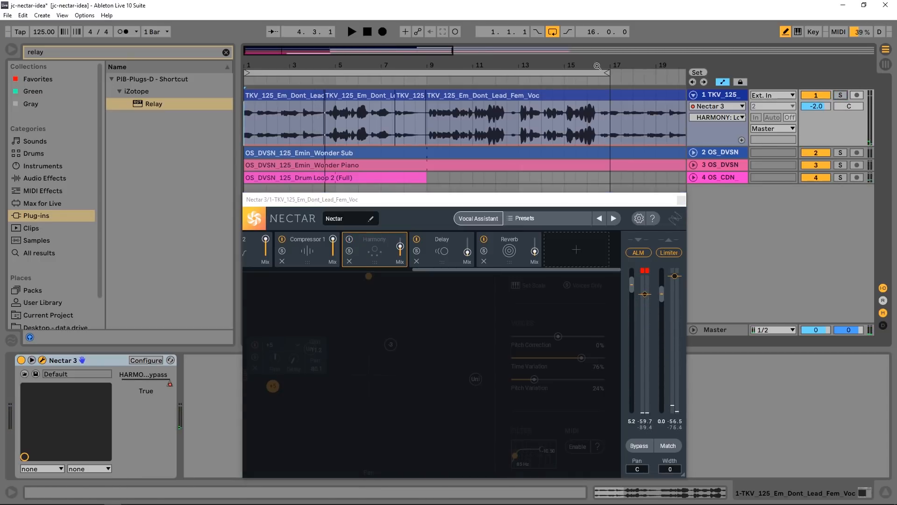
pyautogui.click(364, 34)
pyautogui.click(351, 33)
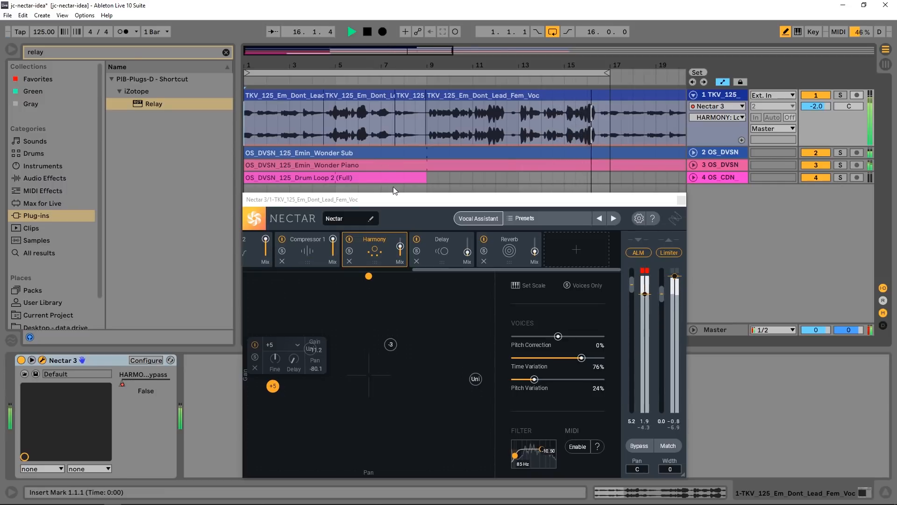
pyautogui.press('space')
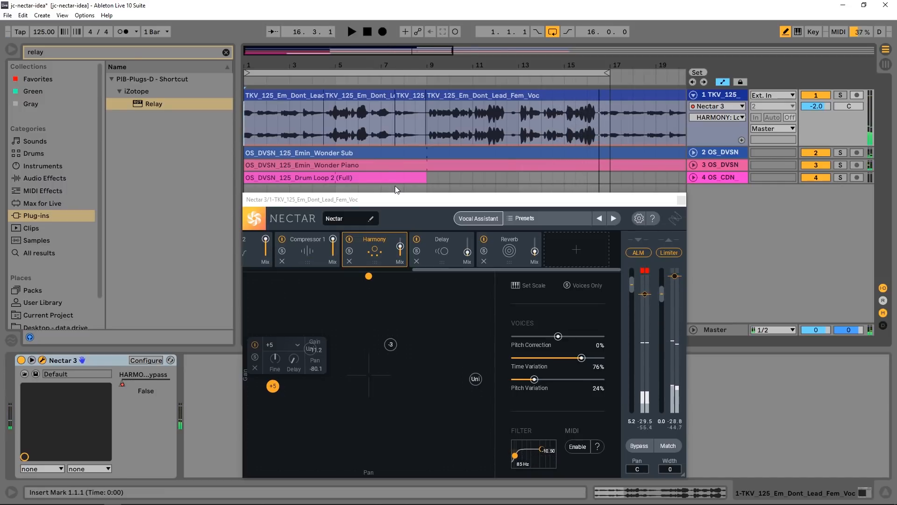
# Step: Open the Pitch module at the start of the chain and set its correction key to E Minor
pyautogui.moveTo(398, 204); pyautogui.dragTo(397, 153)
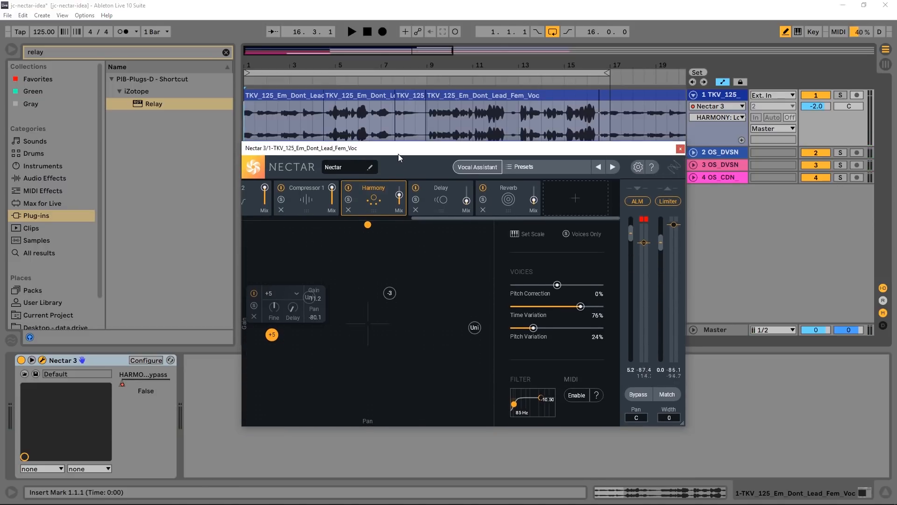
pyautogui.moveTo(455, 218); pyautogui.dragTo(198, 225)
pyautogui.click(261, 204)
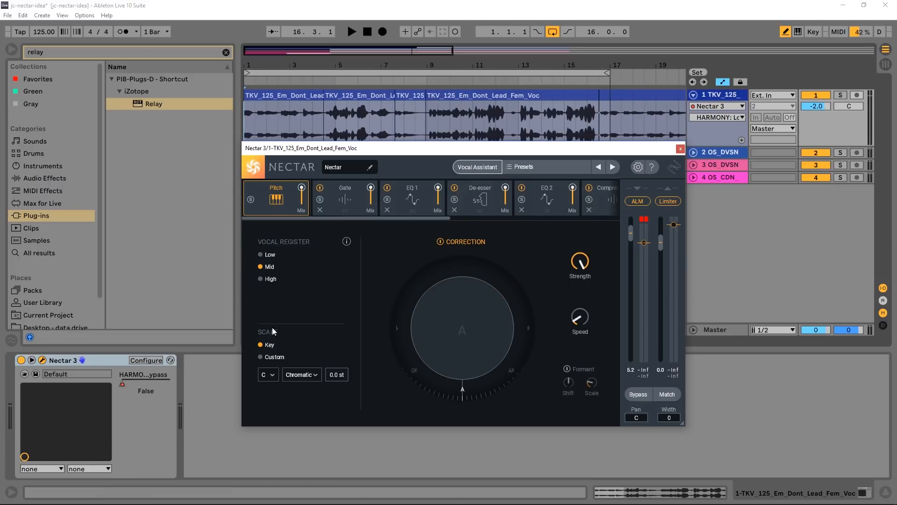
pyautogui.click(272, 375)
pyautogui.click(273, 273)
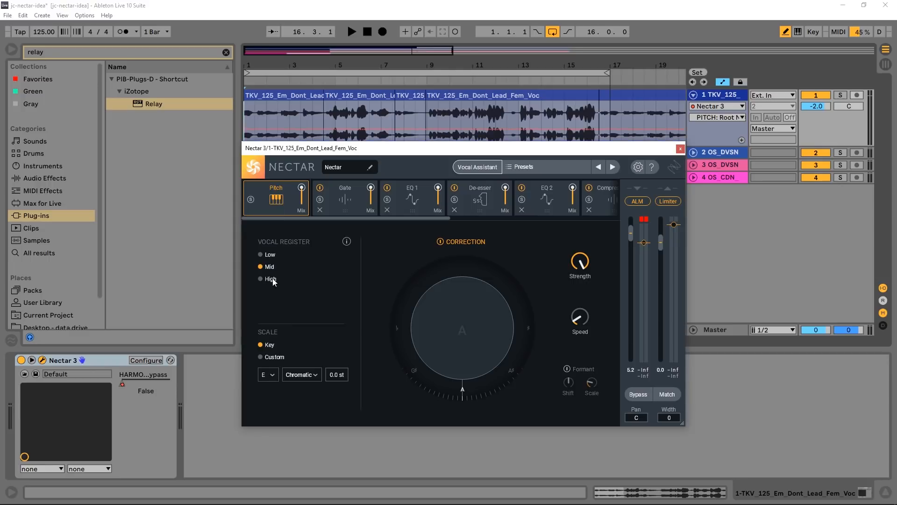
pyautogui.click(301, 375)
pyautogui.click(298, 415)
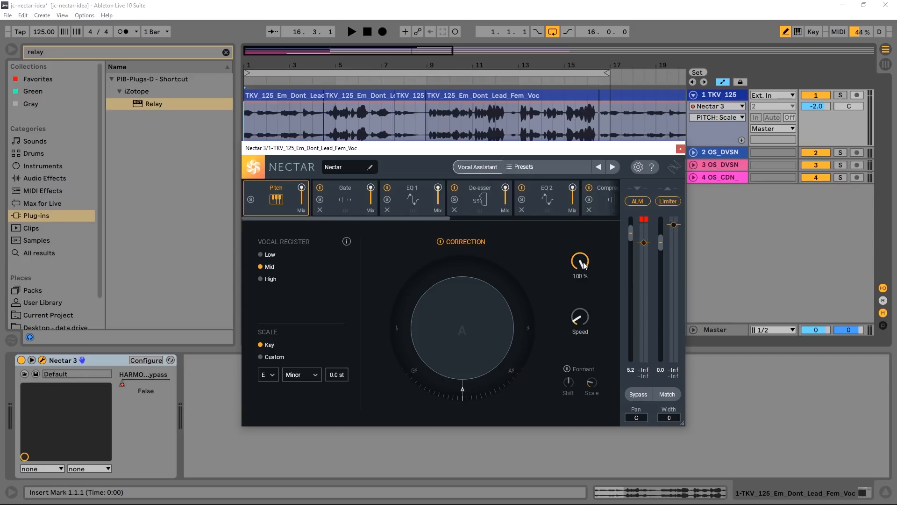
# Step: Reduce the pitch correction strength to 64% and audition the vocal in the mix
pyautogui.moveTo(583, 265); pyautogui.dragTo(579, 299)
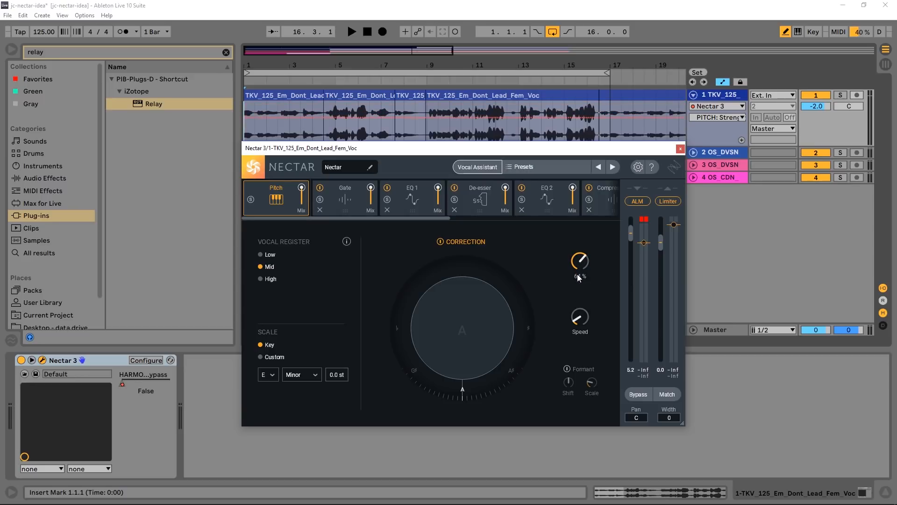
pyautogui.press('space')
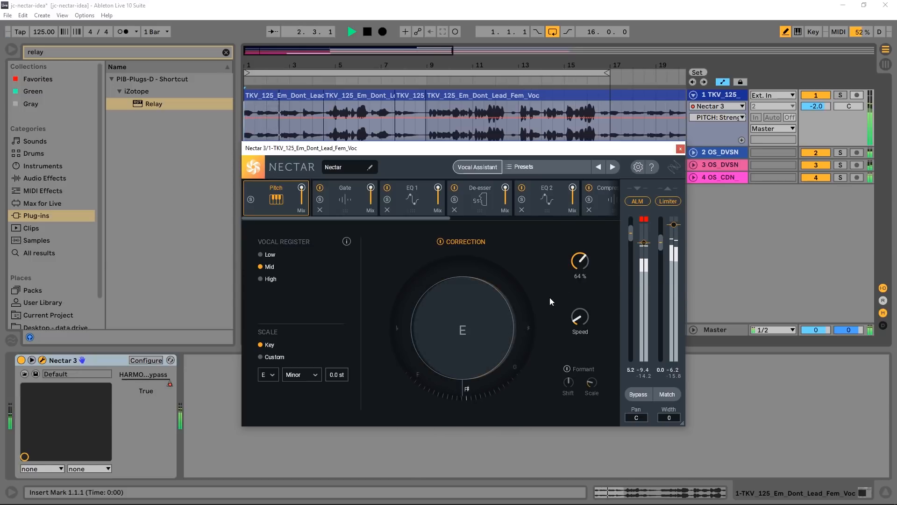
pyautogui.press('space')
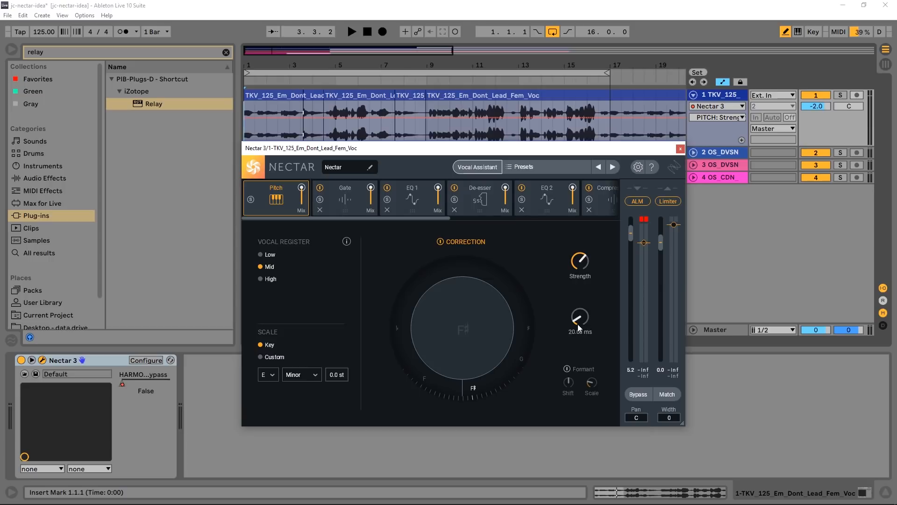
# Step: Slow the pitch correction speed to a middle setting and audition the vocal in the mix
pyautogui.moveTo(578, 326); pyautogui.dragTo(576, 255)
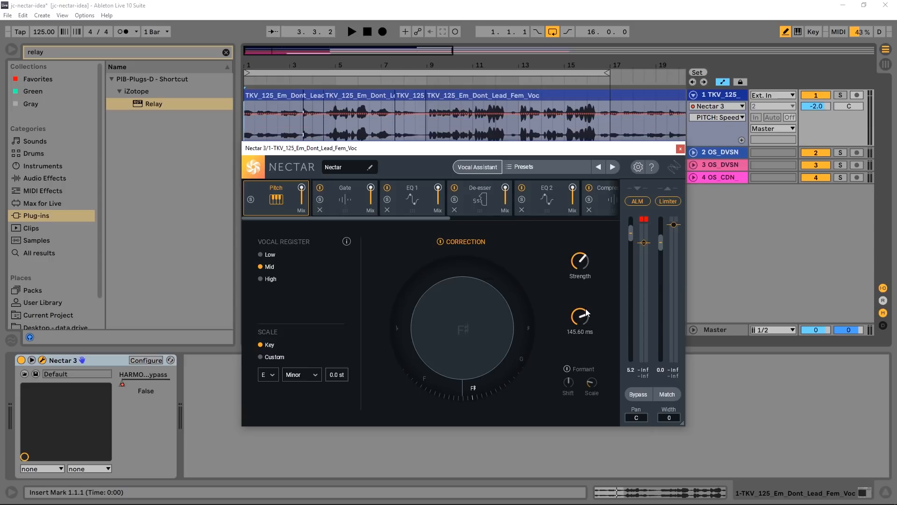
pyautogui.moveTo(586, 313); pyautogui.dragTo(569, 373)
pyautogui.moveTo(582, 323); pyautogui.dragTo(583, 304)
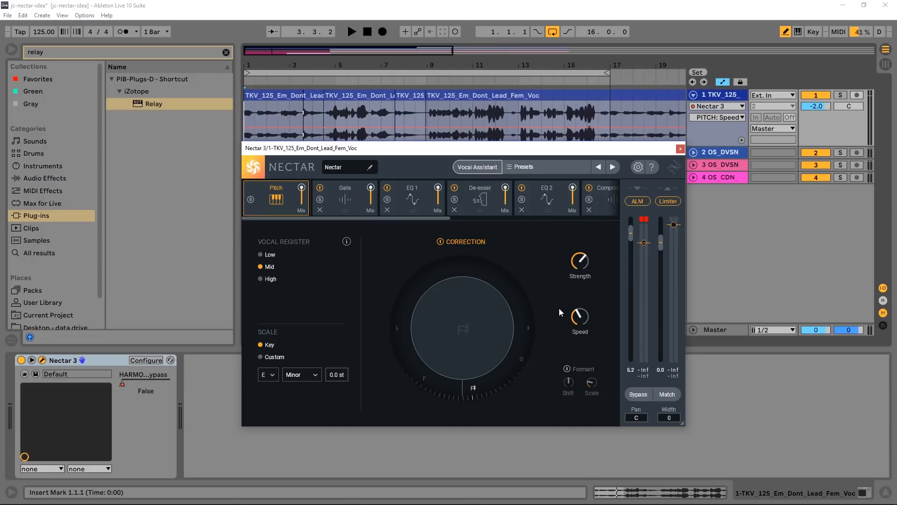
pyautogui.press('space')
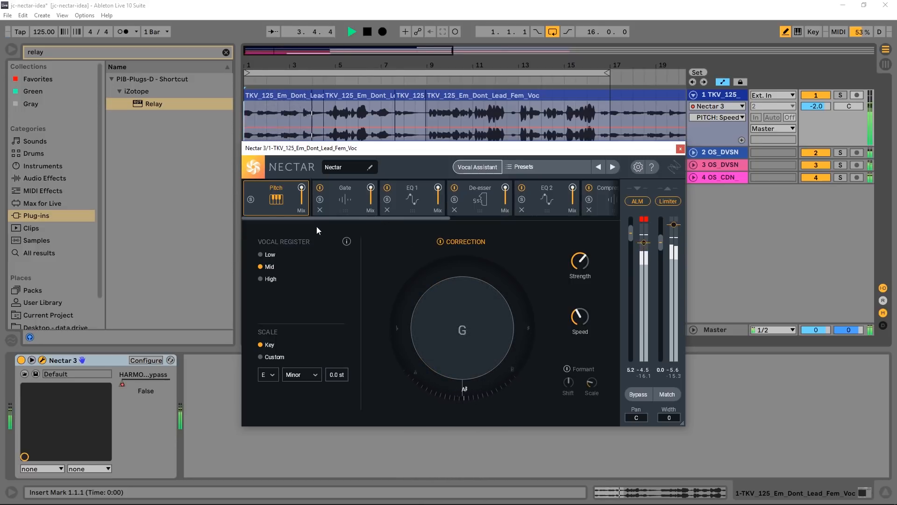
pyautogui.press('space')
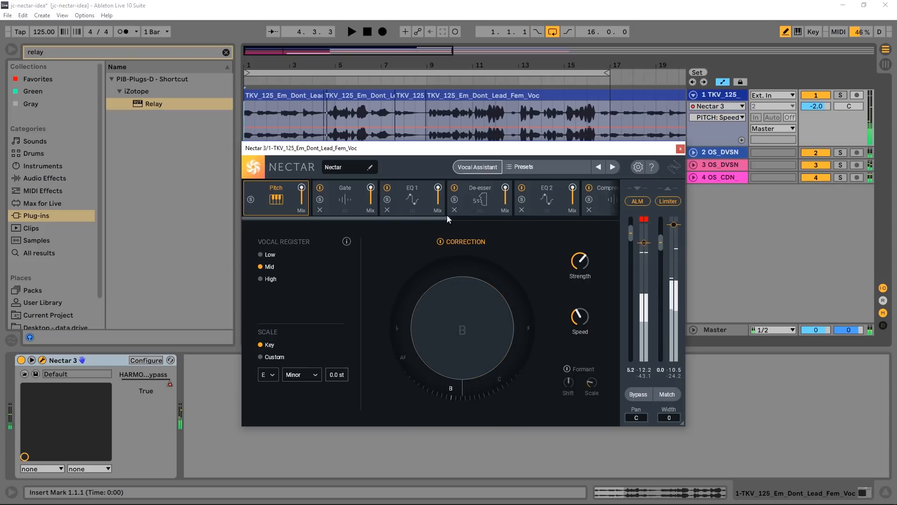
# Step: Try a Dimension module at the end of the chain, then remove it
pyautogui.moveTo(443, 217); pyautogui.dragTo(599, 220)
pyautogui.click(593, 199)
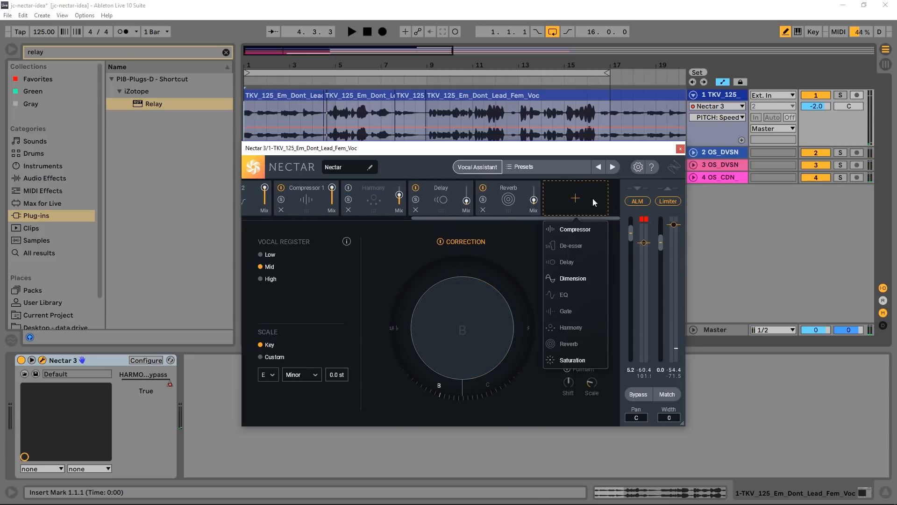
pyautogui.click(558, 279)
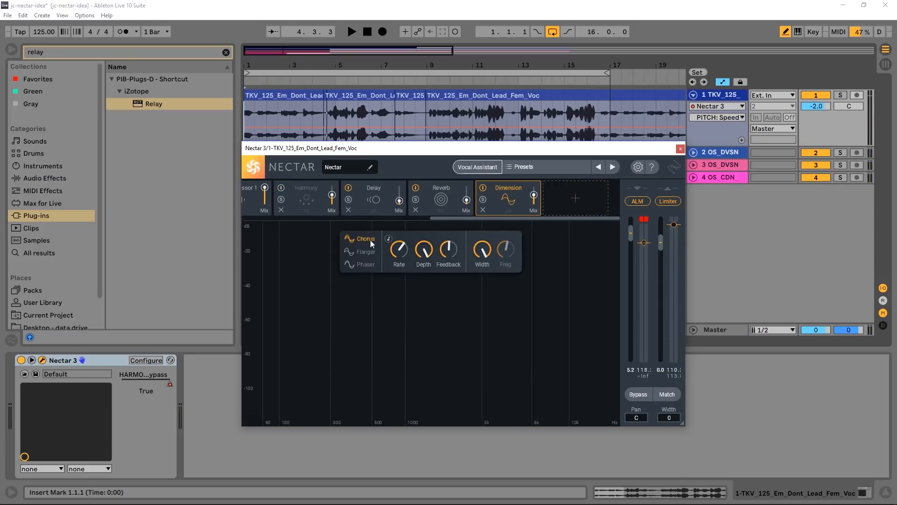
pyautogui.click(484, 211)
# Step: Add a Saturation module at the end of the chain and check its available types, keeping Tape
pyautogui.click(562, 201)
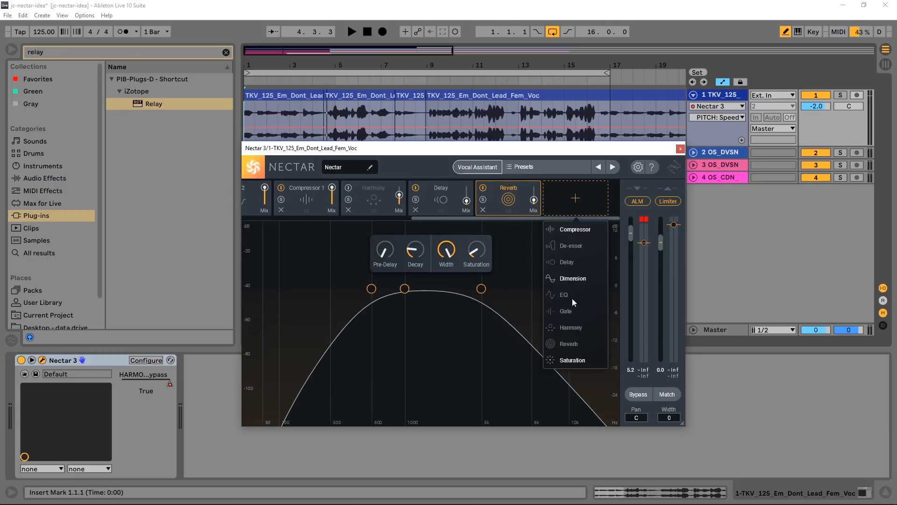
pyautogui.click(571, 359)
pyautogui.click(432, 232)
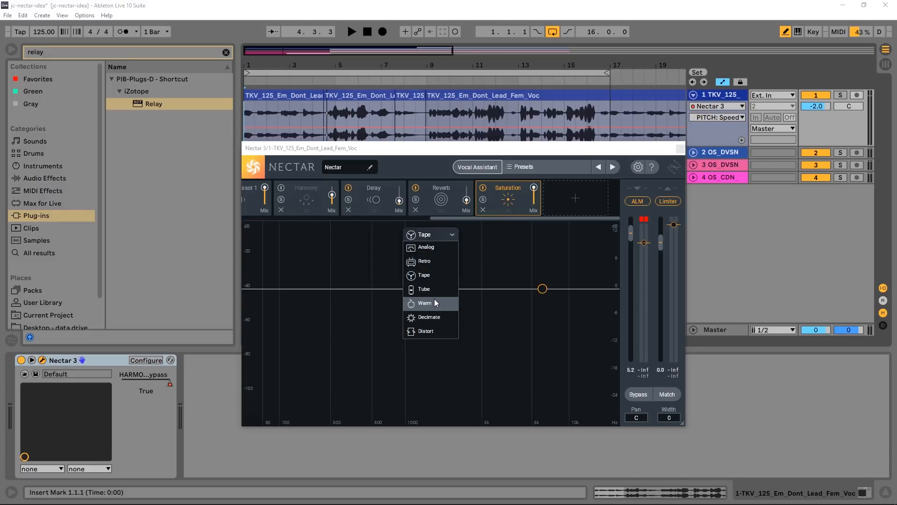
pyautogui.click(480, 365)
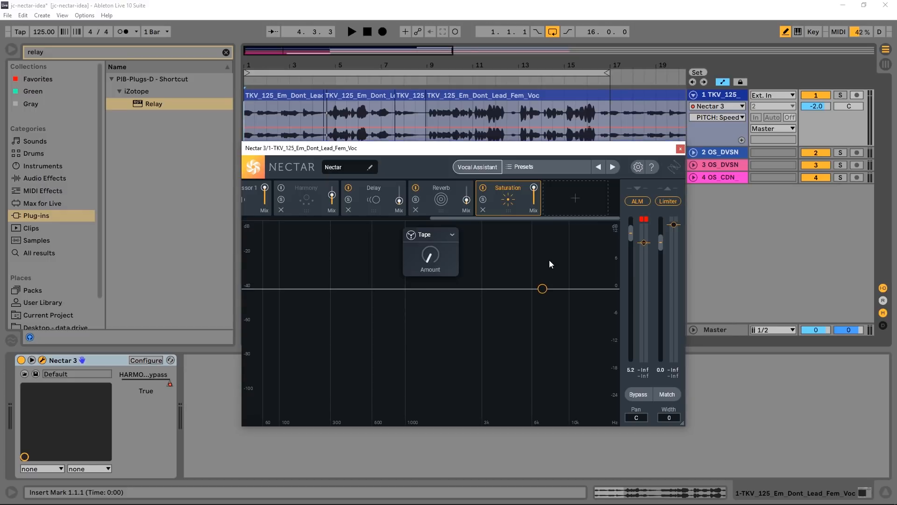